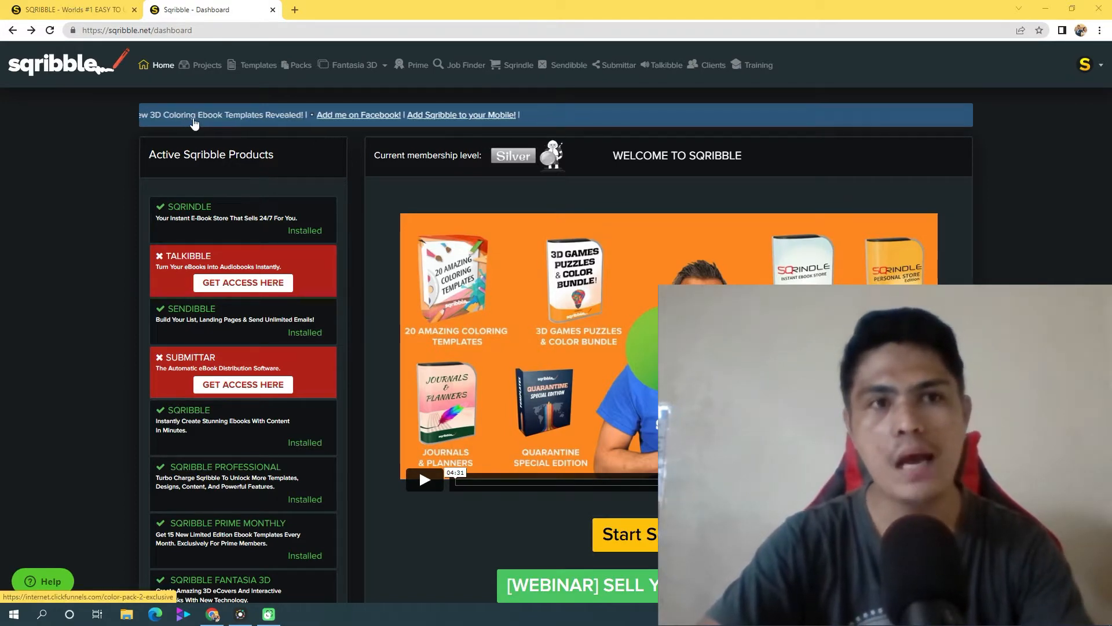
Open the Sqribble offer's secure checkout from the sales page and set the order currency to USD - US Dollar
click(86, 12)
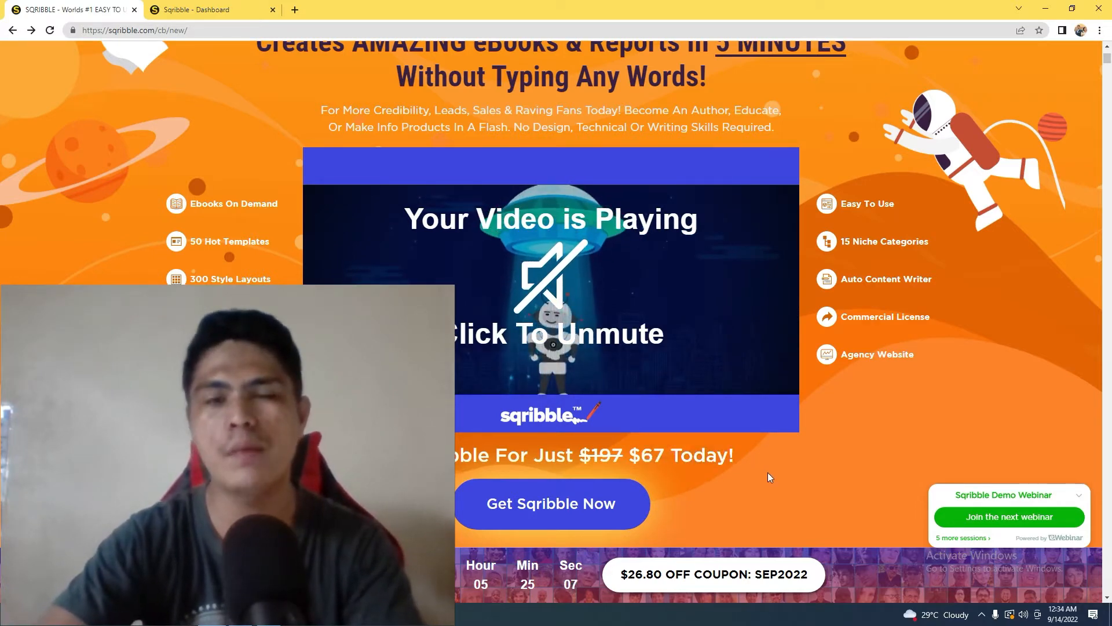
click(629, 503)
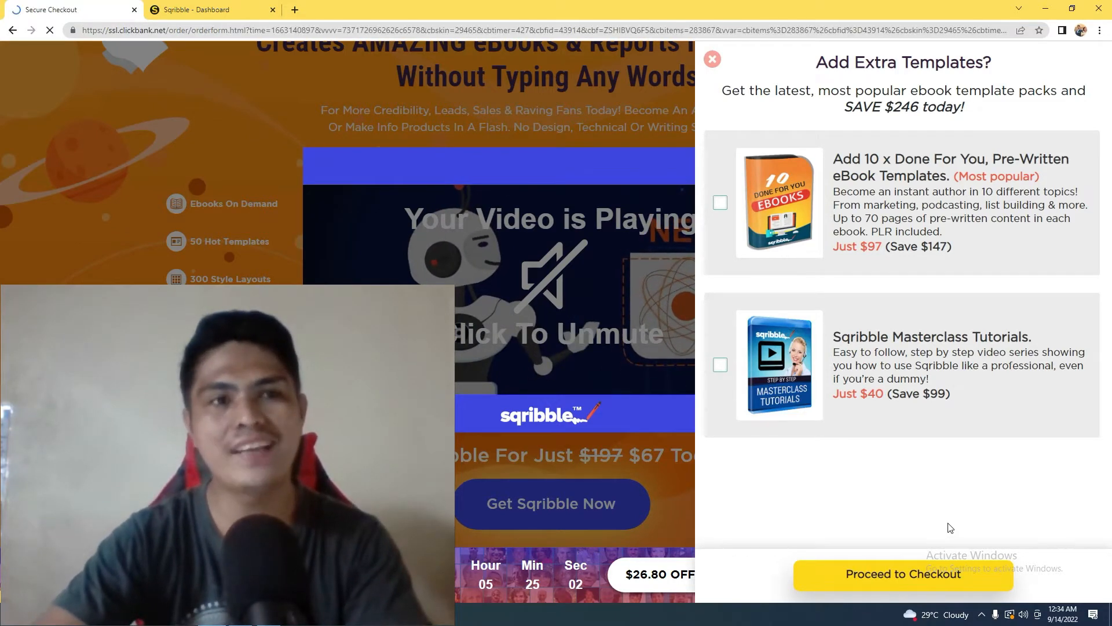
scroll(658, 496, down, 1)
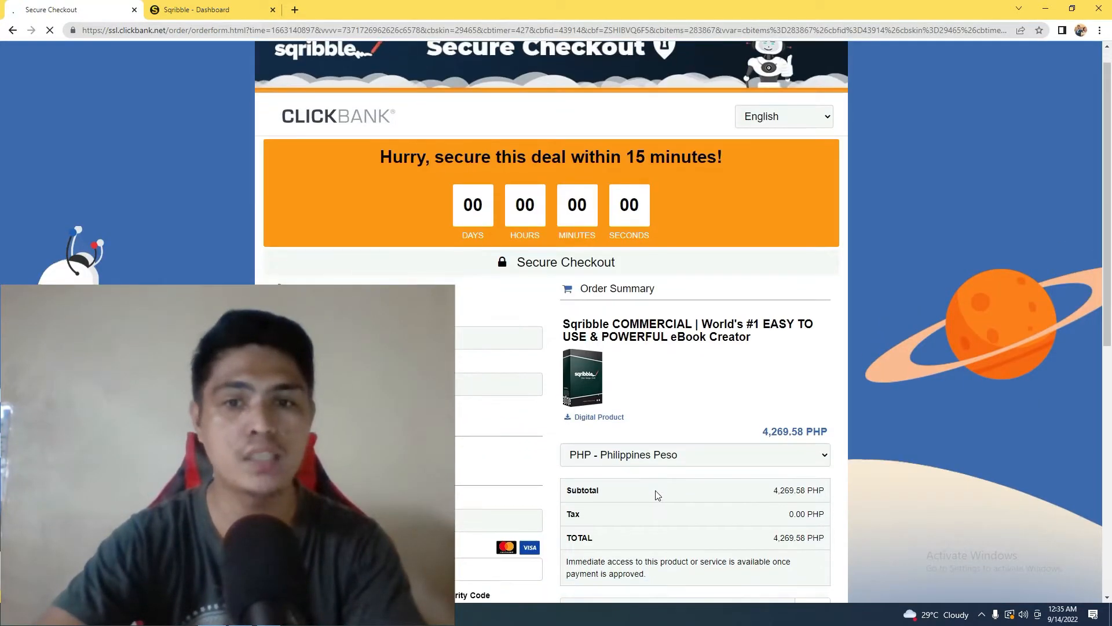
scroll(658, 495, down, 2)
click(629, 364)
click(658, 377)
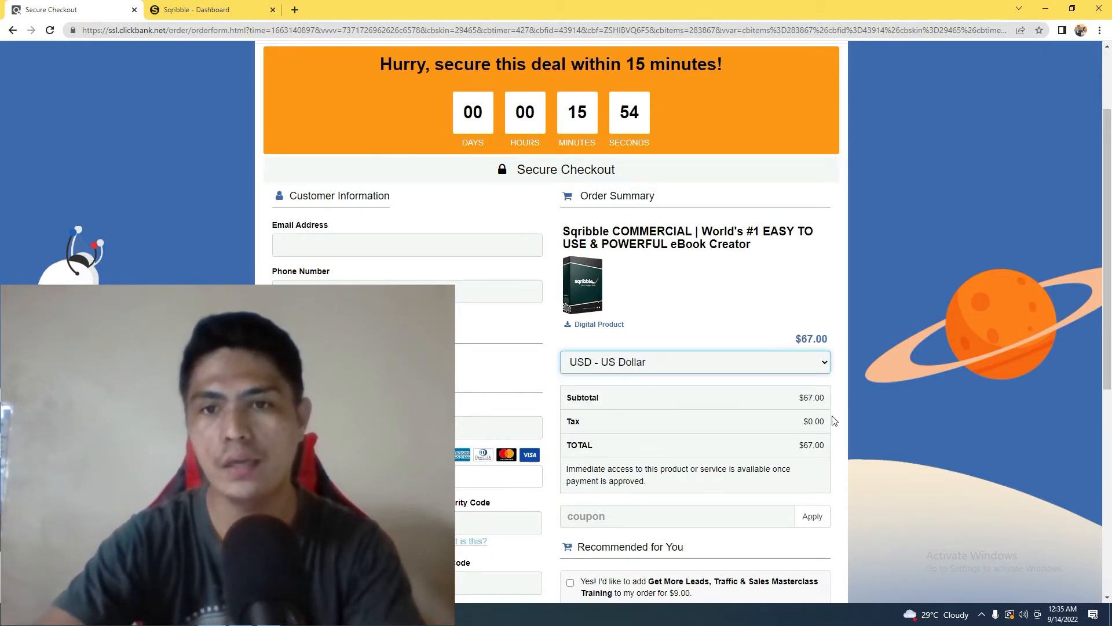
Apply the coupon "save80" to the Sqribble order, and return to the sales page
scroll(833, 415, down, 2)
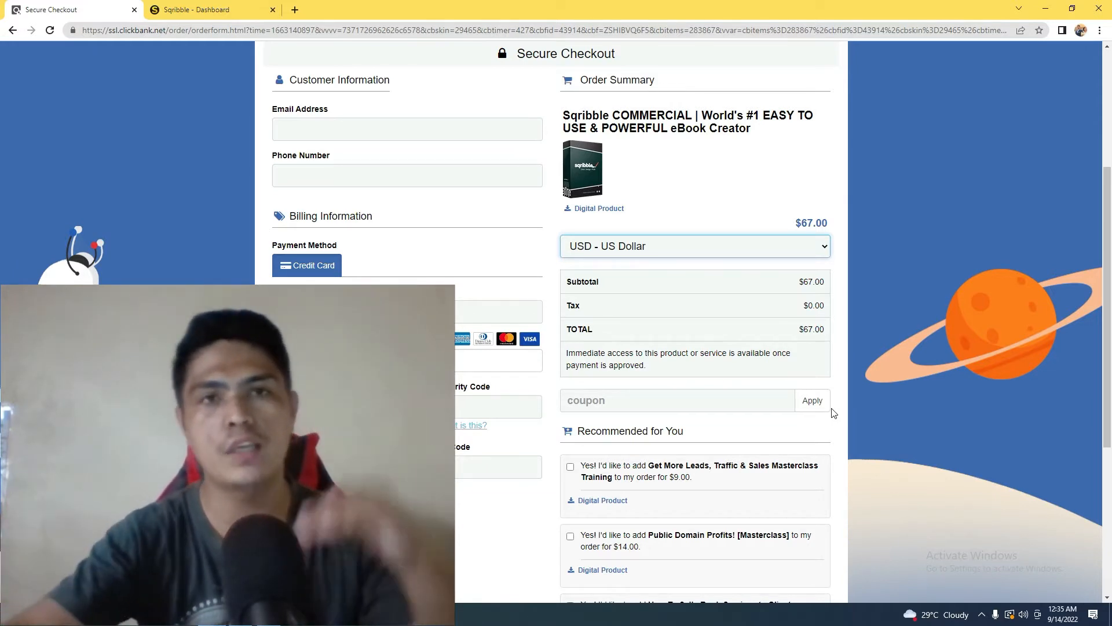
click(628, 407)
click(637, 431)
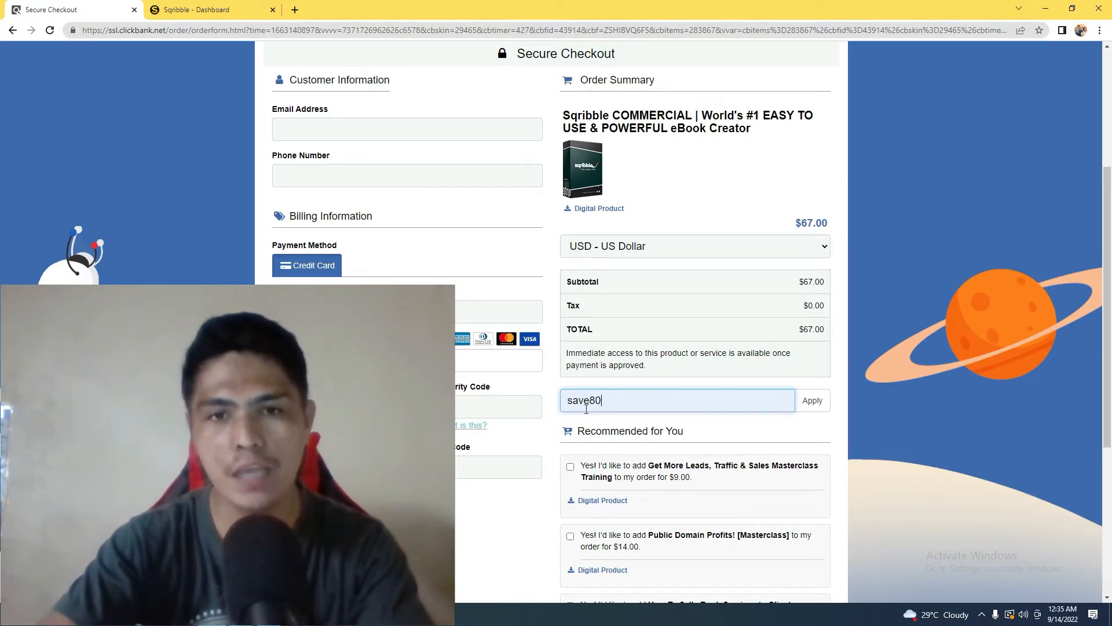
click(814, 405)
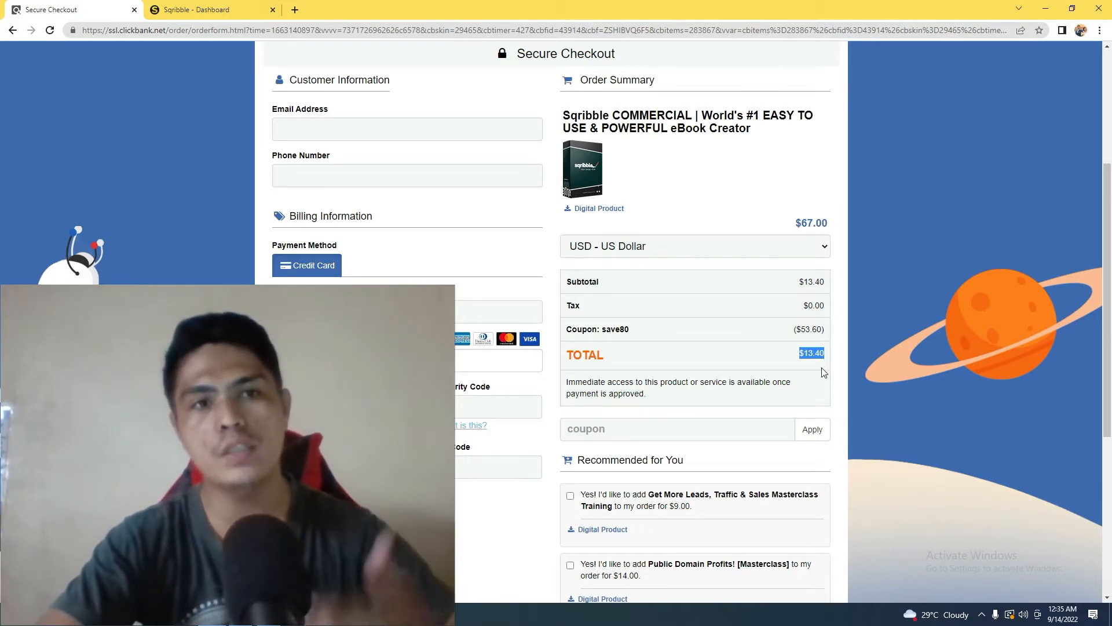
click(13, 32)
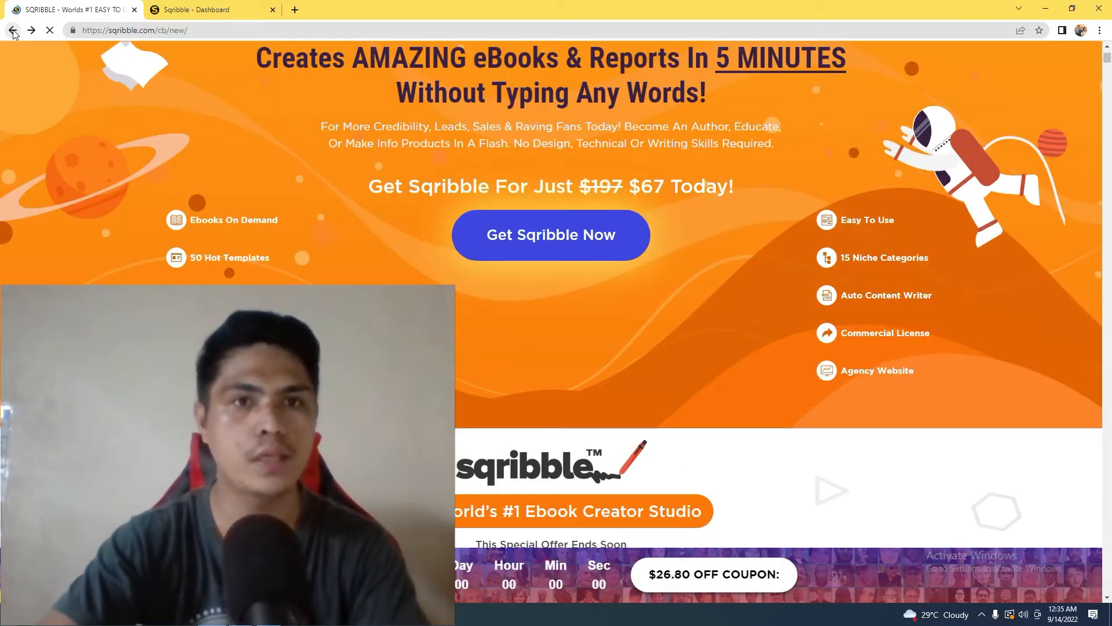
Switch to the Sqribble dashboard and start a new eBook to open the template gallery
click(190, 8)
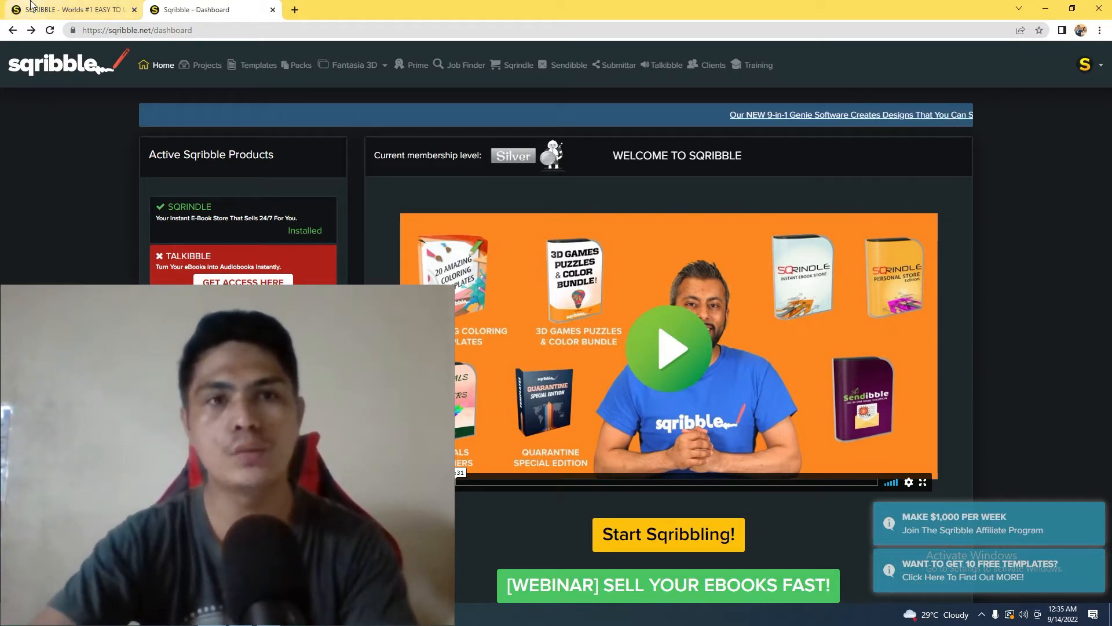
mouse_move(36, 5)
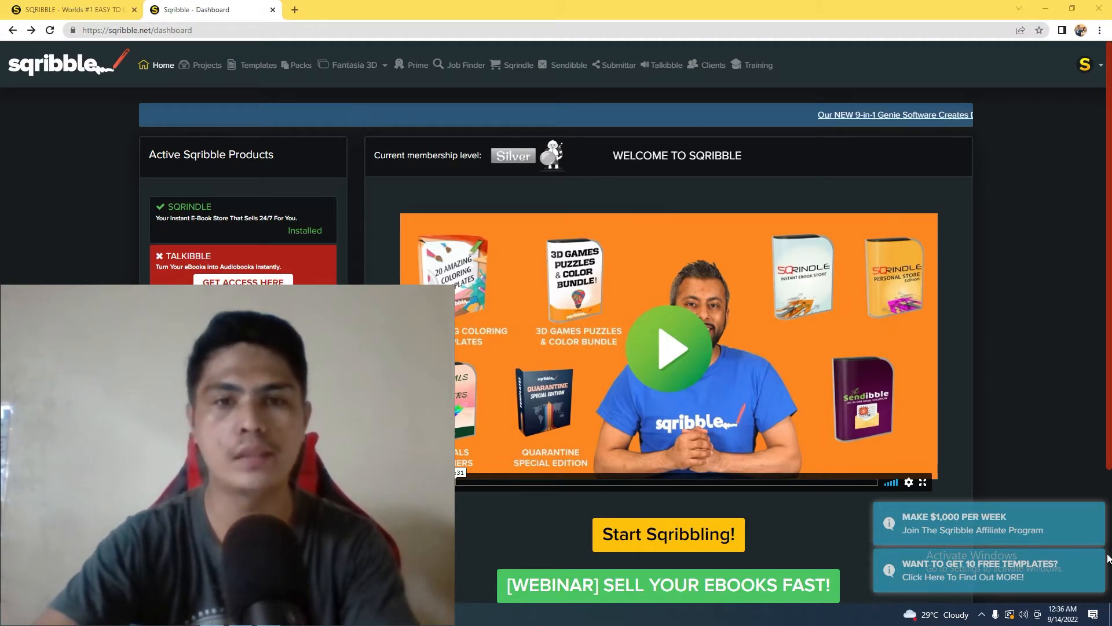
click(660, 540)
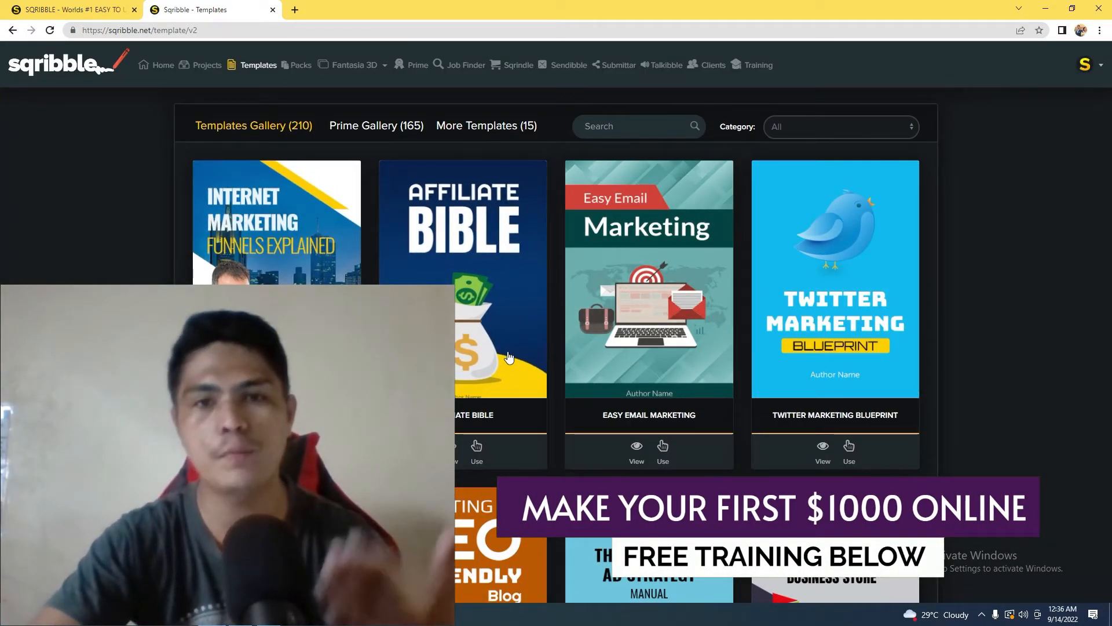
Browse the templates gallery and examine the eBook covers available in the different niches
scroll(571, 344, down, 1)
scroll(571, 339, down, 7)
scroll(485, 346, down, 3)
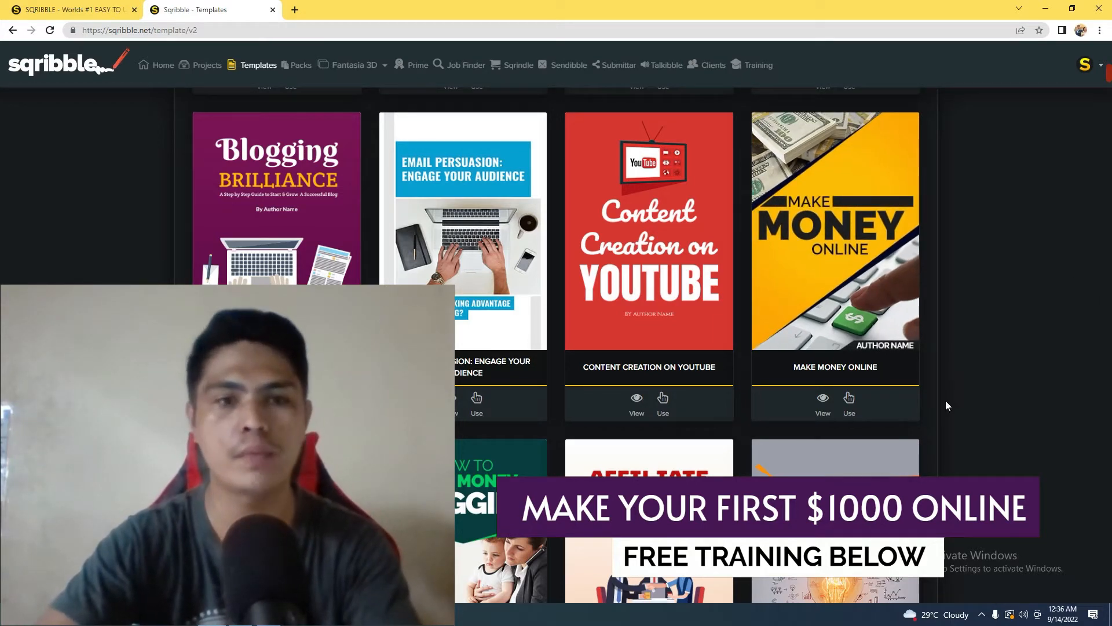
scroll(959, 463, down, 9)
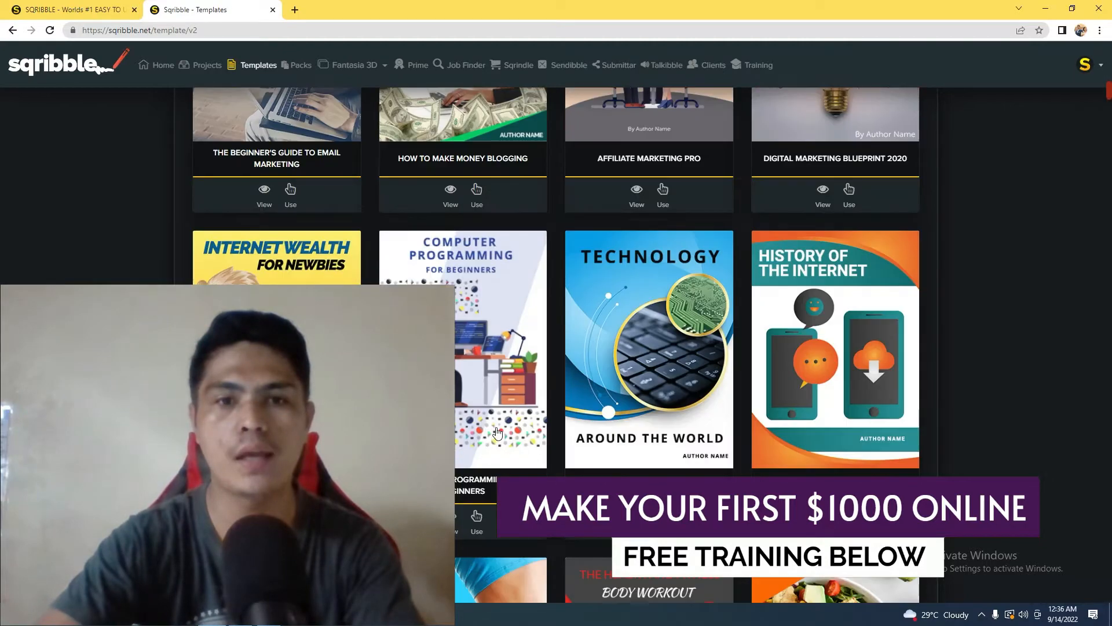
scroll(502, 387, down, 10)
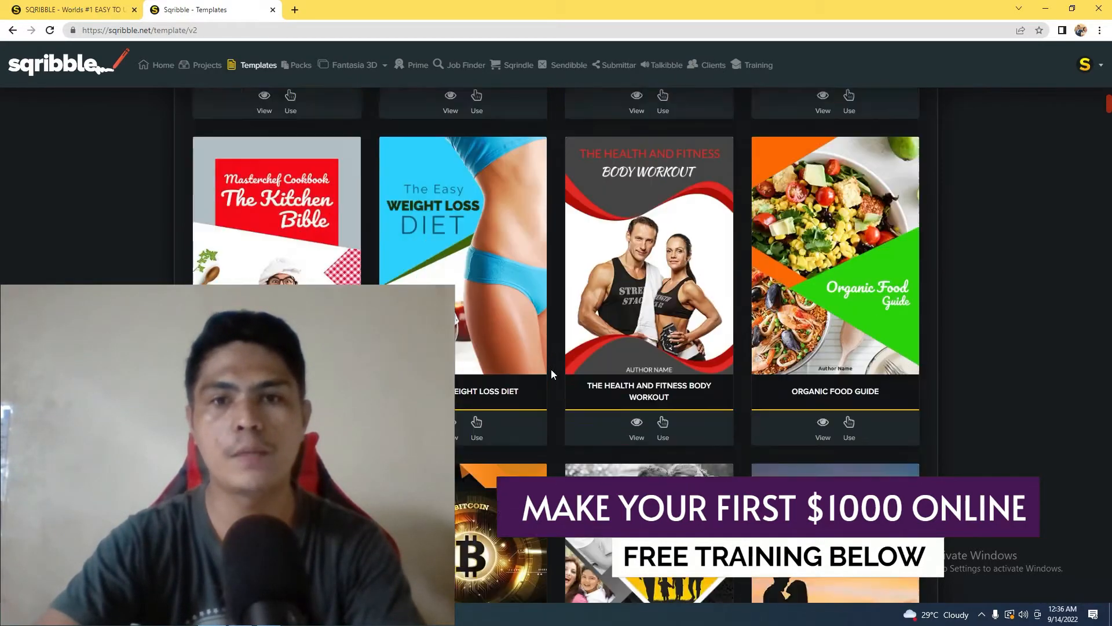
scroll(810, 384, up, 4)
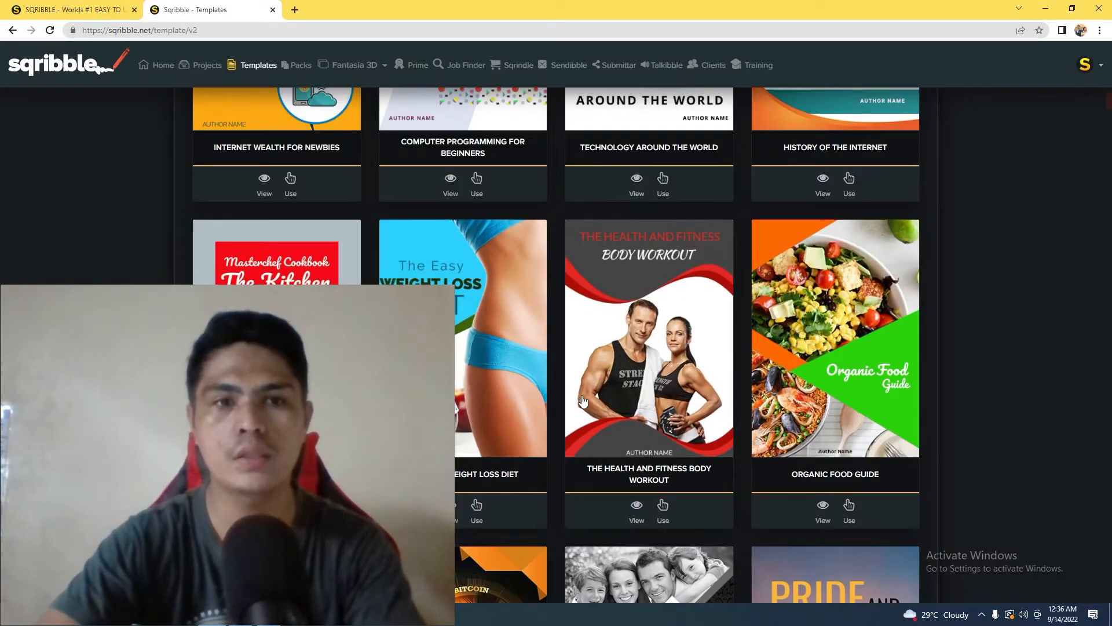
scroll(654, 377, down, 6)
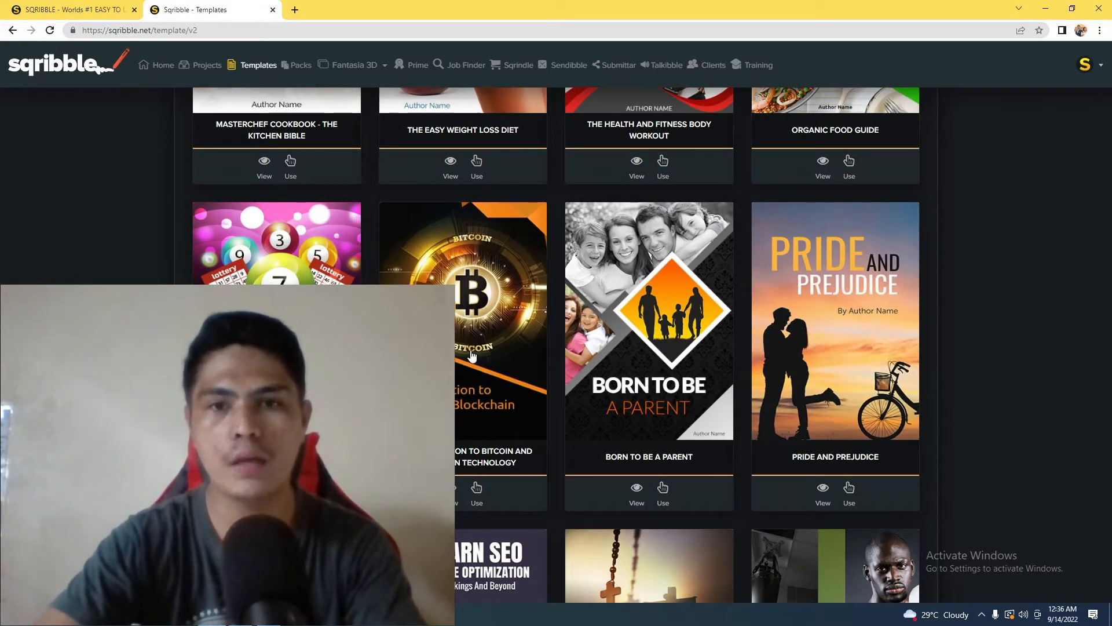
scroll(472, 355, down, 10)
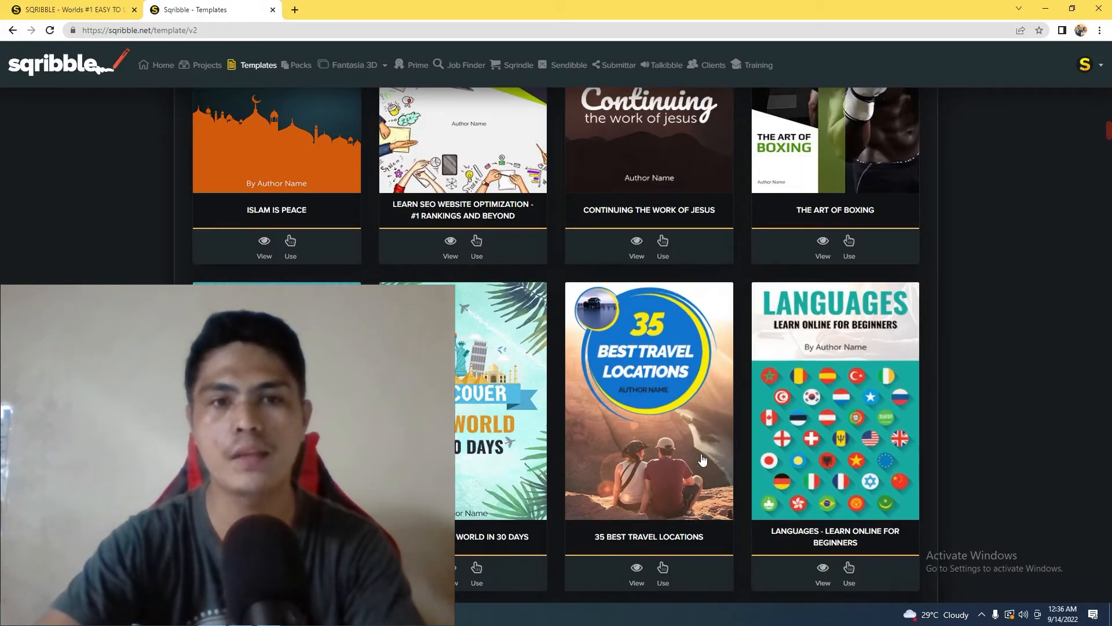
scroll(703, 459, up, 20)
scroll(706, 441, up, 14)
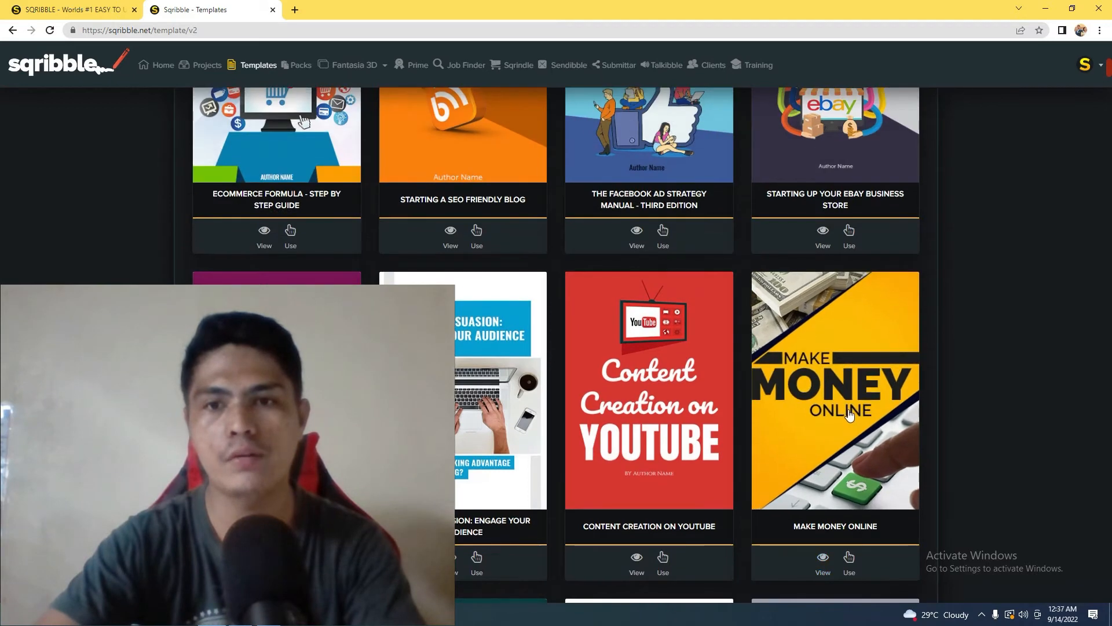
Preview the sample pages of the Make Money Online template and close the preview
scroll(890, 423, down, 2)
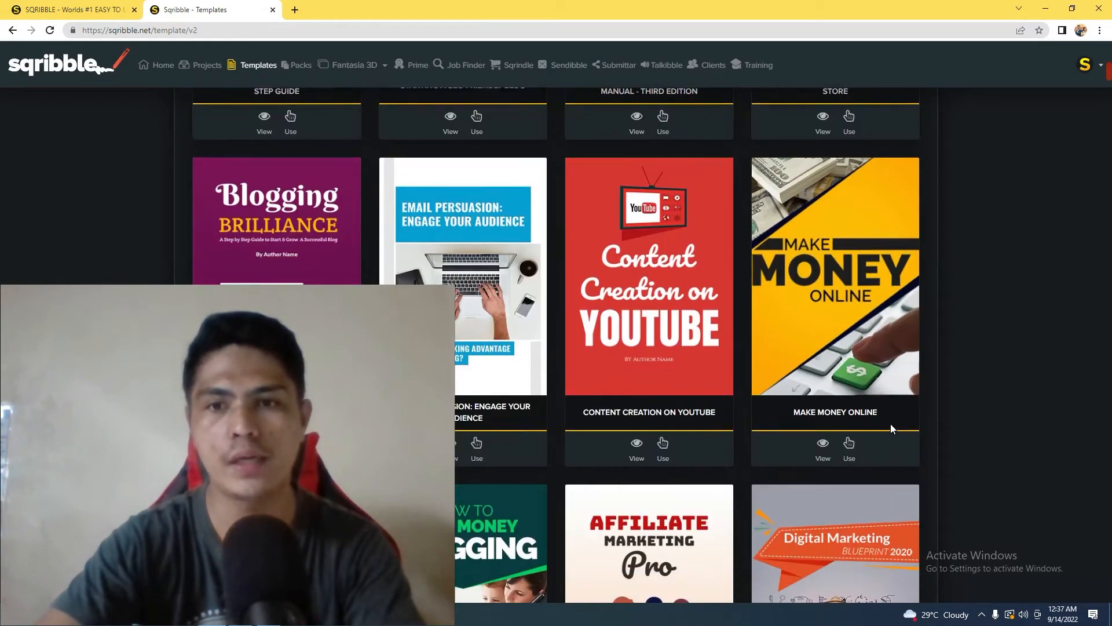
click(823, 446)
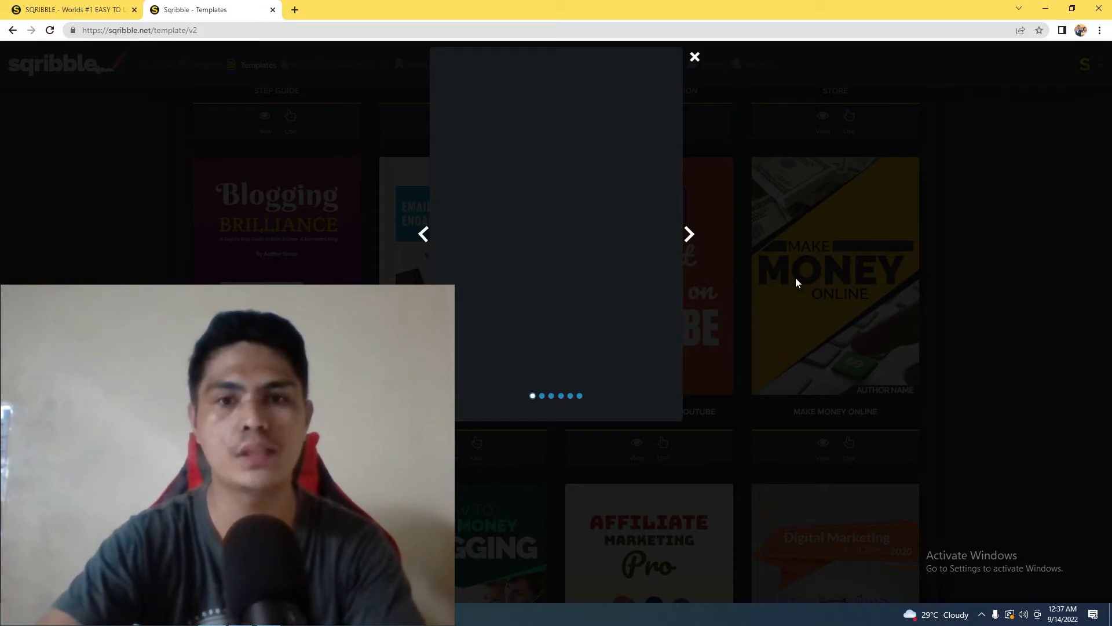
scroll(728, 296, up, 4)
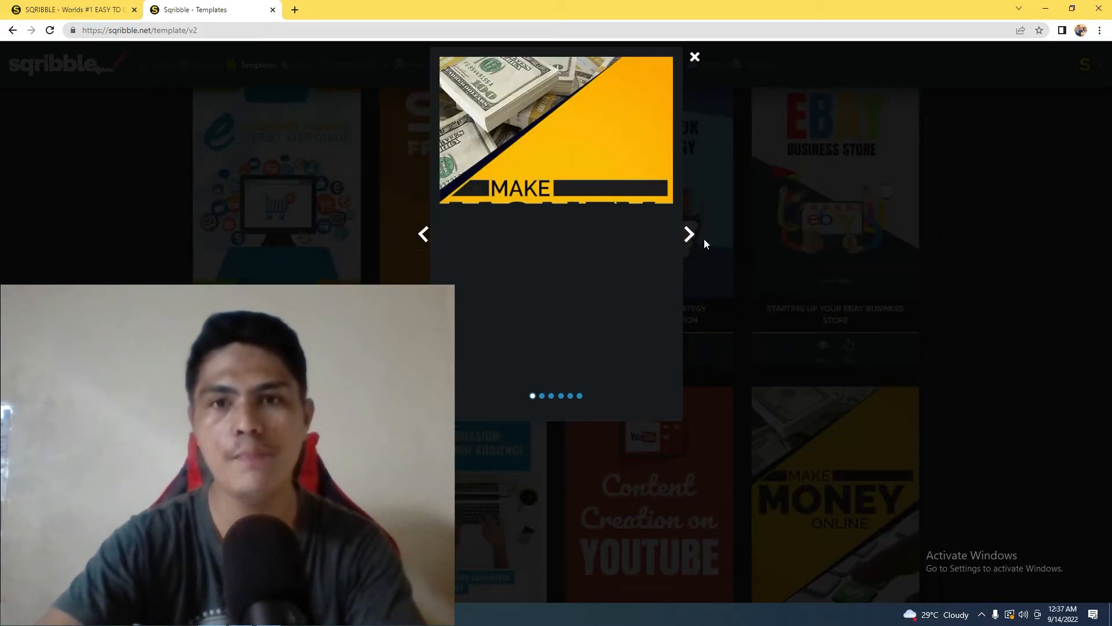
click(692, 247)
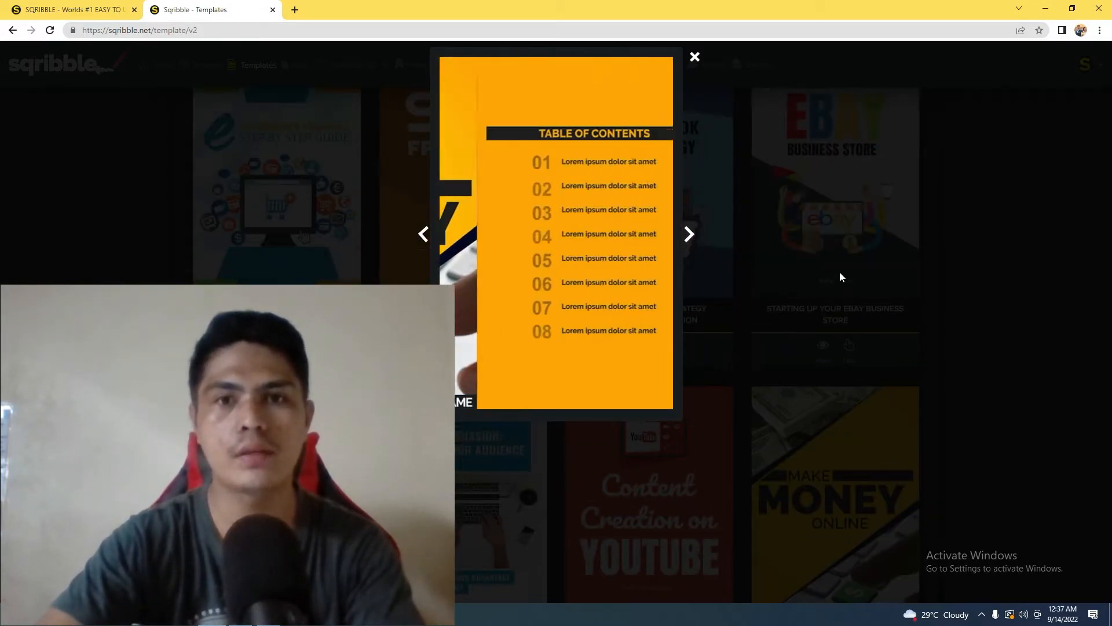
click(679, 248)
click(698, 243)
click(697, 246)
click(694, 59)
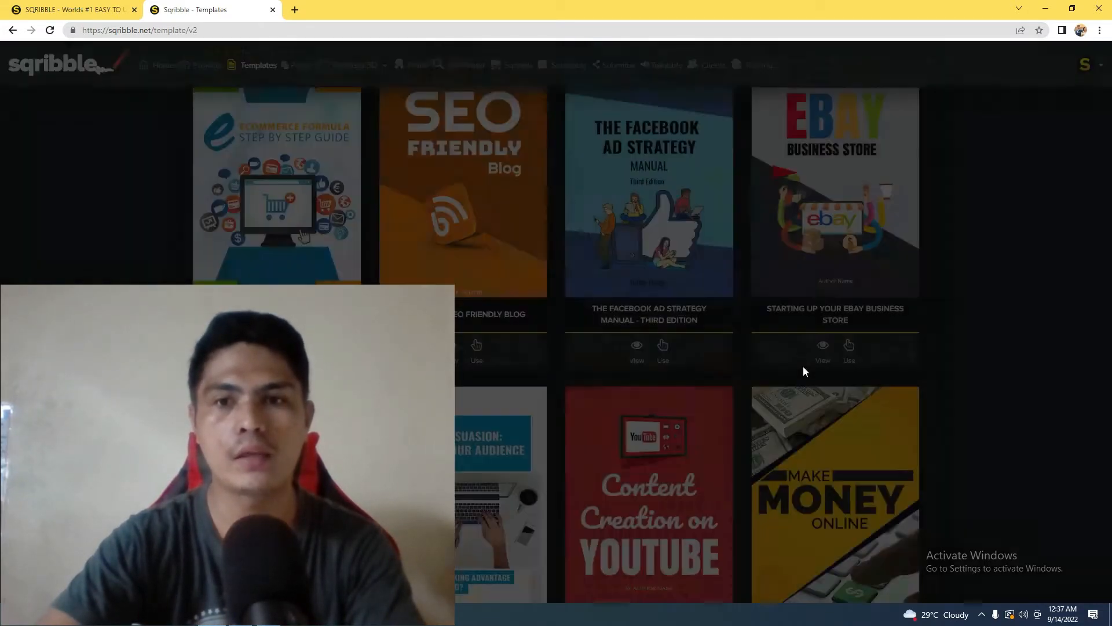
Use the Make Money Online template for a new eBook and name the project "5 ways to make money online fast"
scroll(802, 348, down, 5)
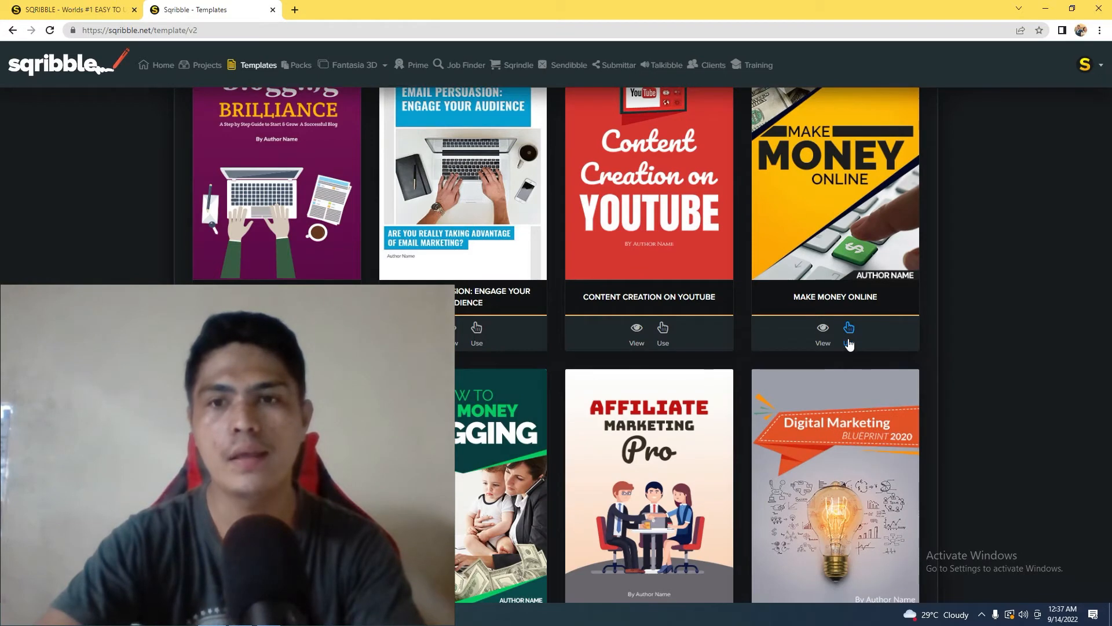
click(850, 330)
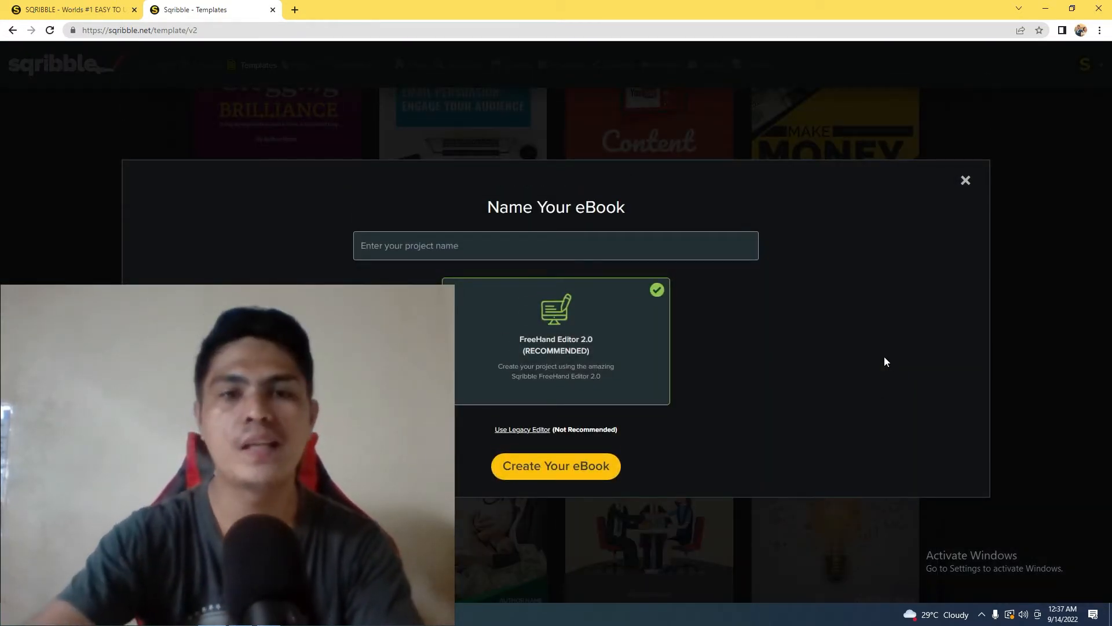
click(515, 246)
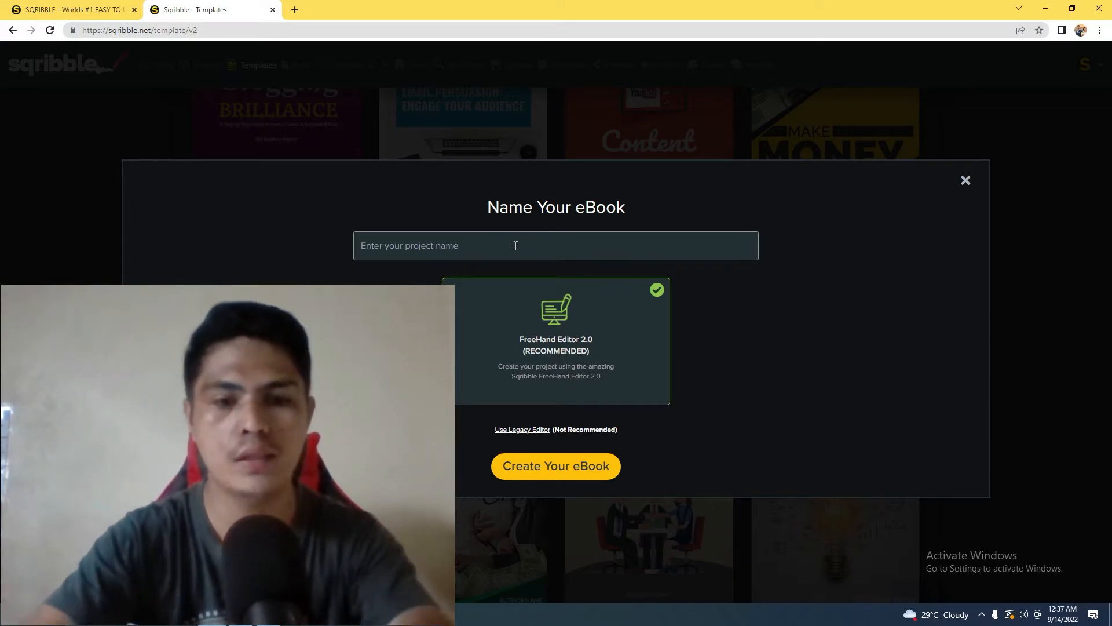
click(516, 245)
text(5)
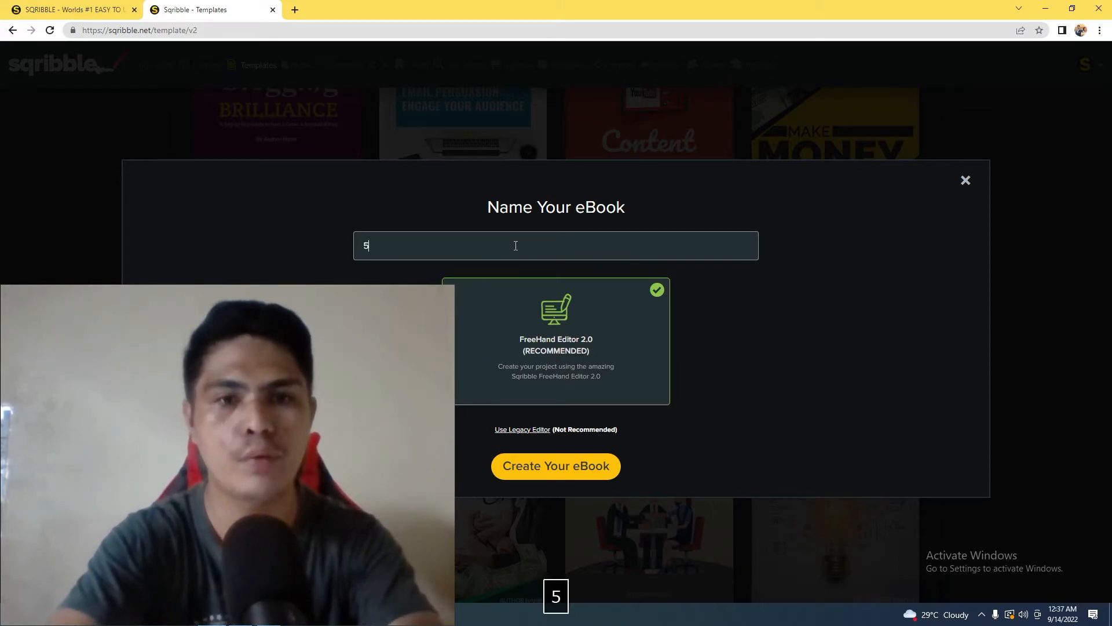
key(BackSpace)
text(5 ways to make money onl)
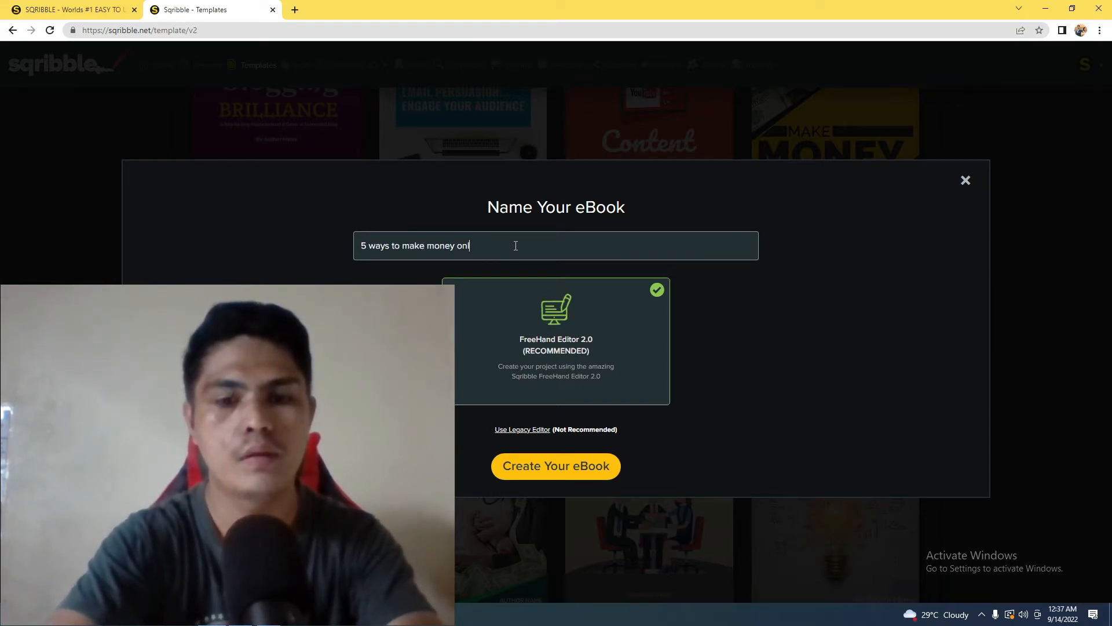
text(ine fasty)
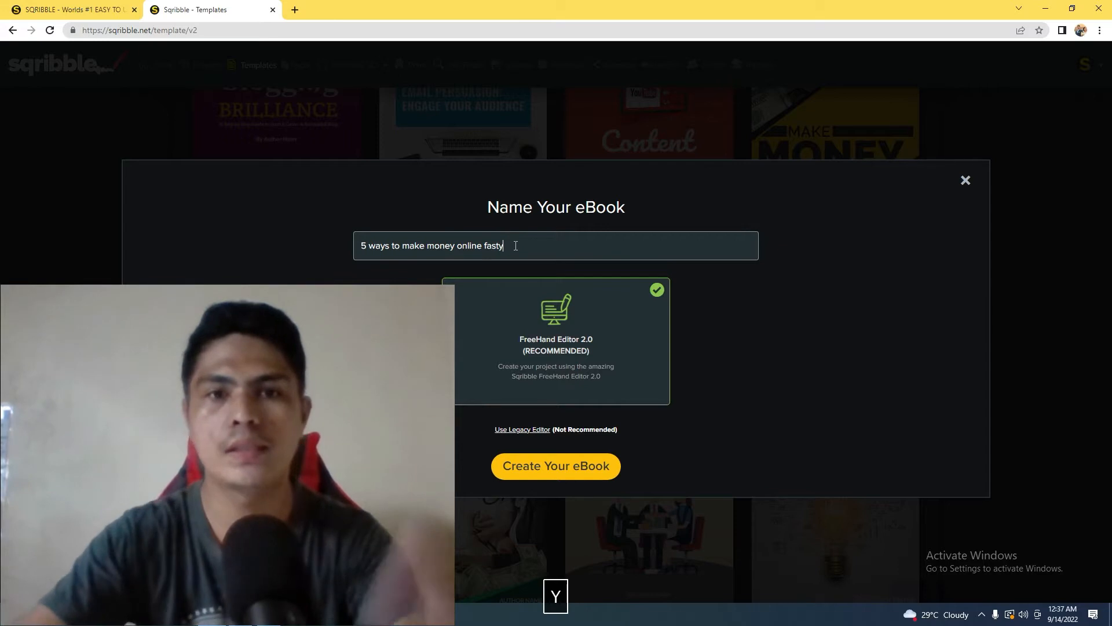
key(BackSpace)
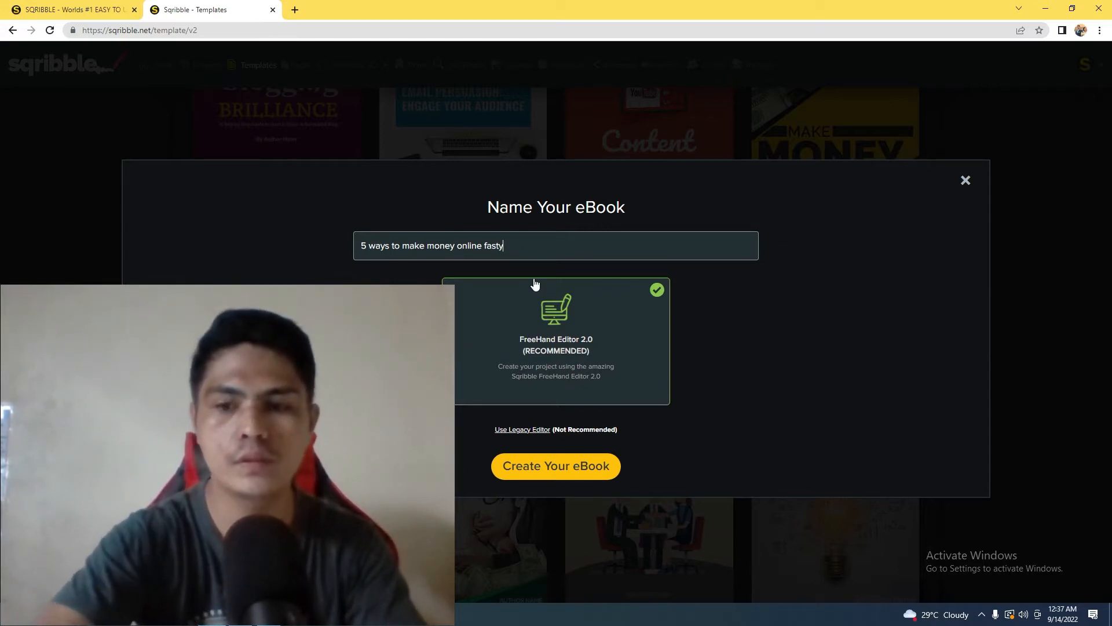
key(BackSpace)
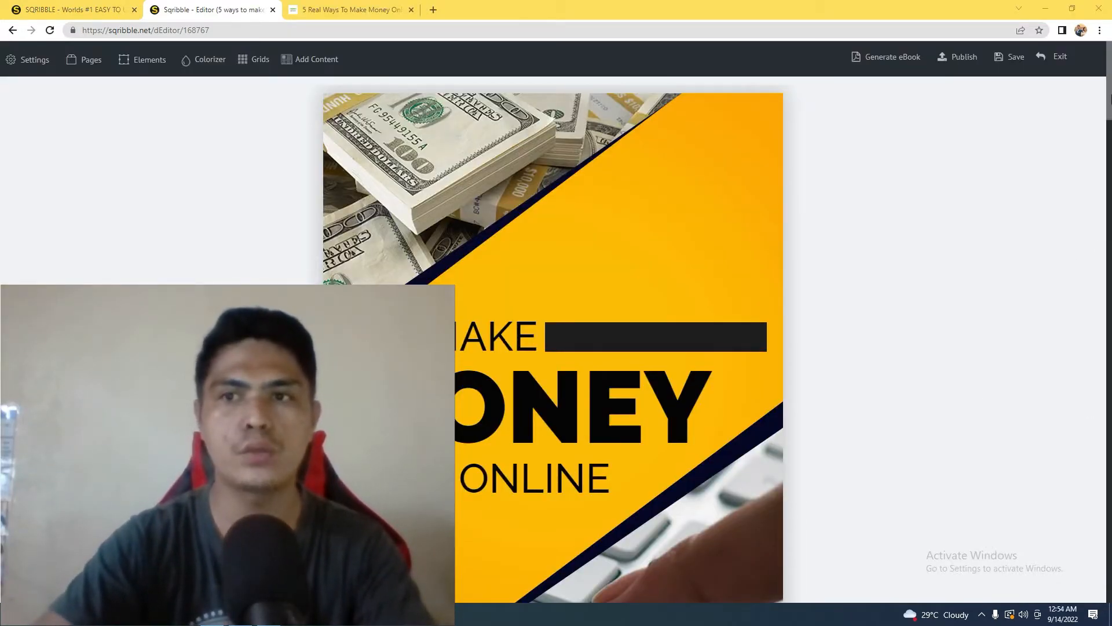
Examine the new eBook's cover and table of contents page in the editor, and return to the cover
scroll(554, 348, down, 20)
drag(1111, 524, 1107, 136)
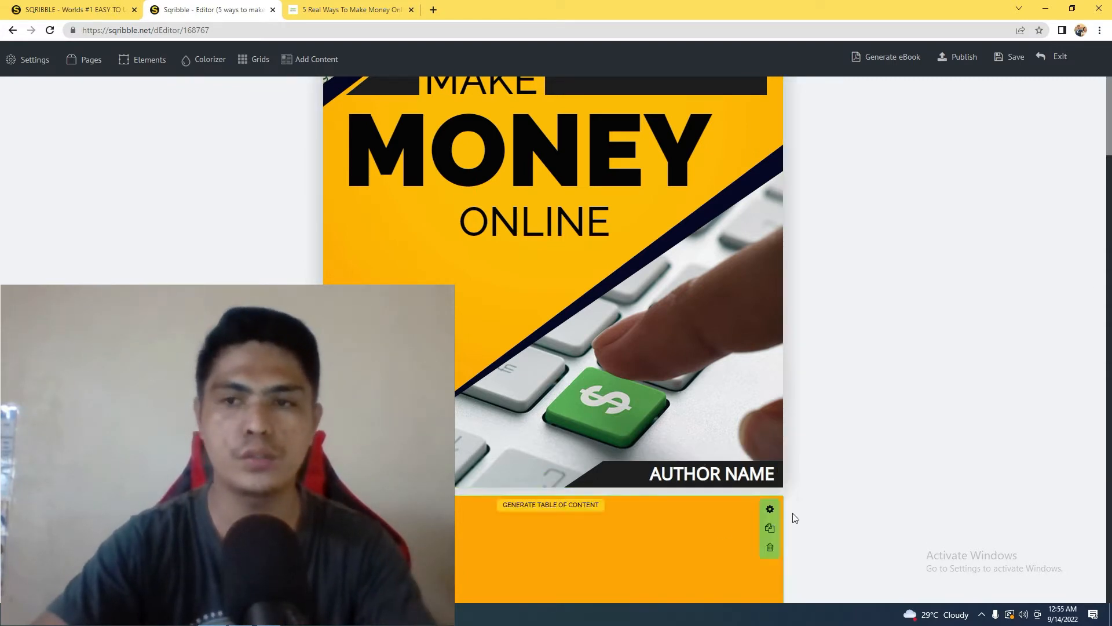
scroll(794, 516, down, 10)
scroll(1046, 276, down, 4)
scroll(1046, 277, up, 7)
scroll(1109, 180, up, 1)
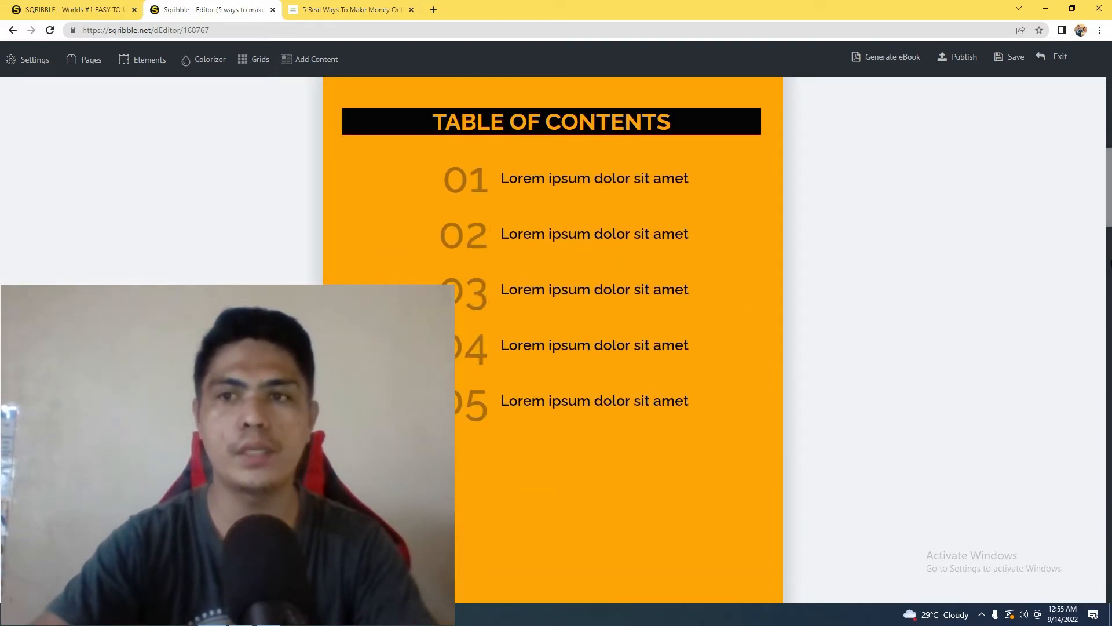
drag(1111, 191, 1111, 51)
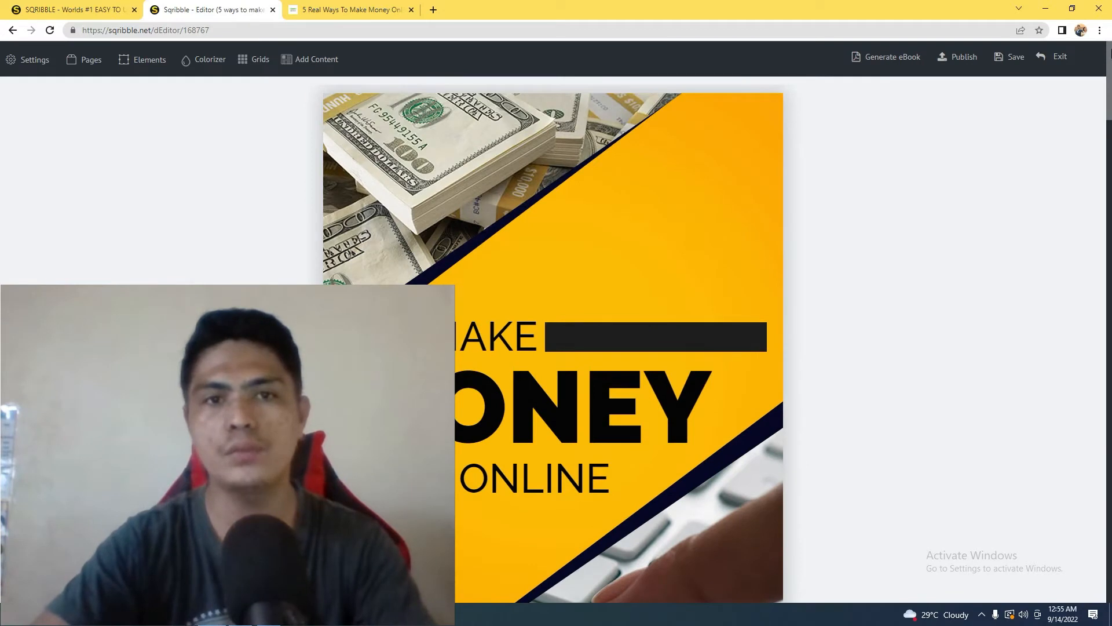
Open the content import options and examine each source: article collection, copied text, Word file upload and grabbing from a URL
click(305, 63)
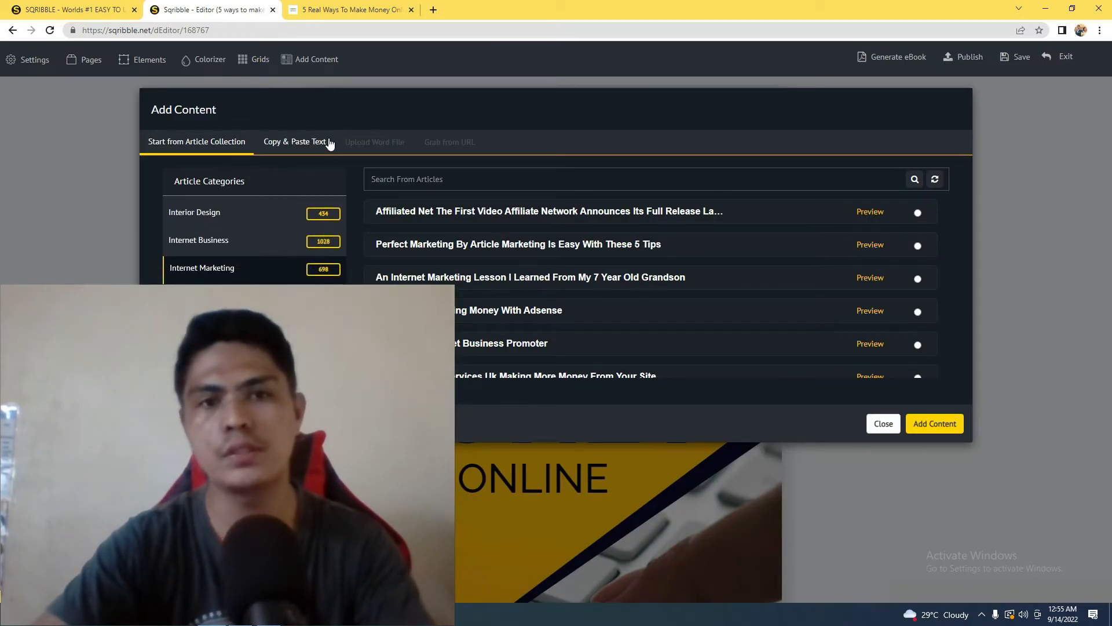
click(208, 142)
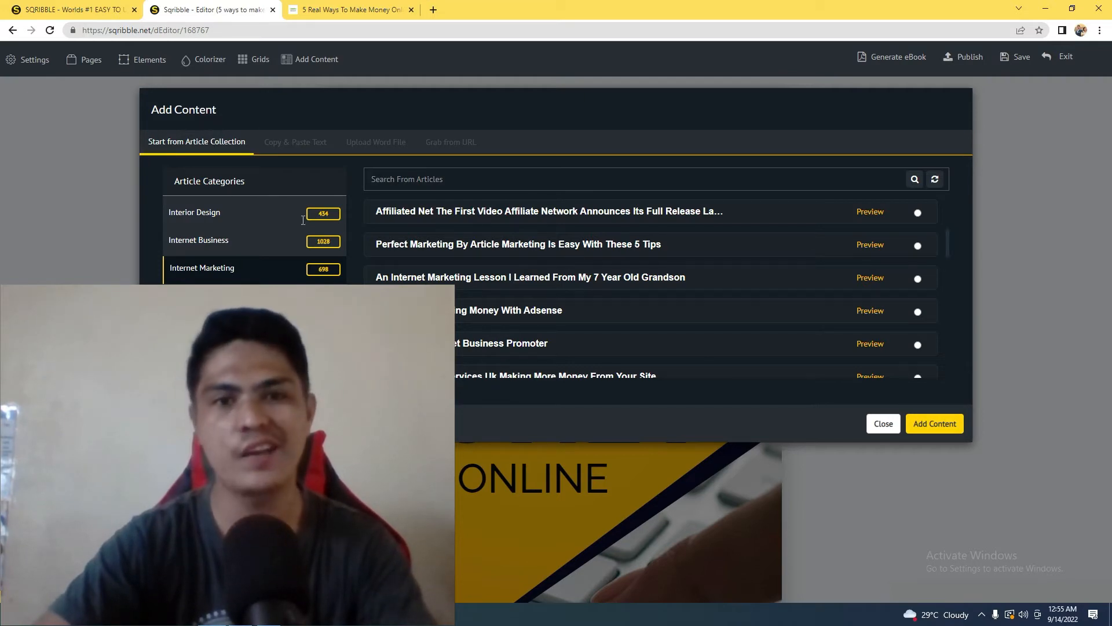
drag(951, 245, 958, 192)
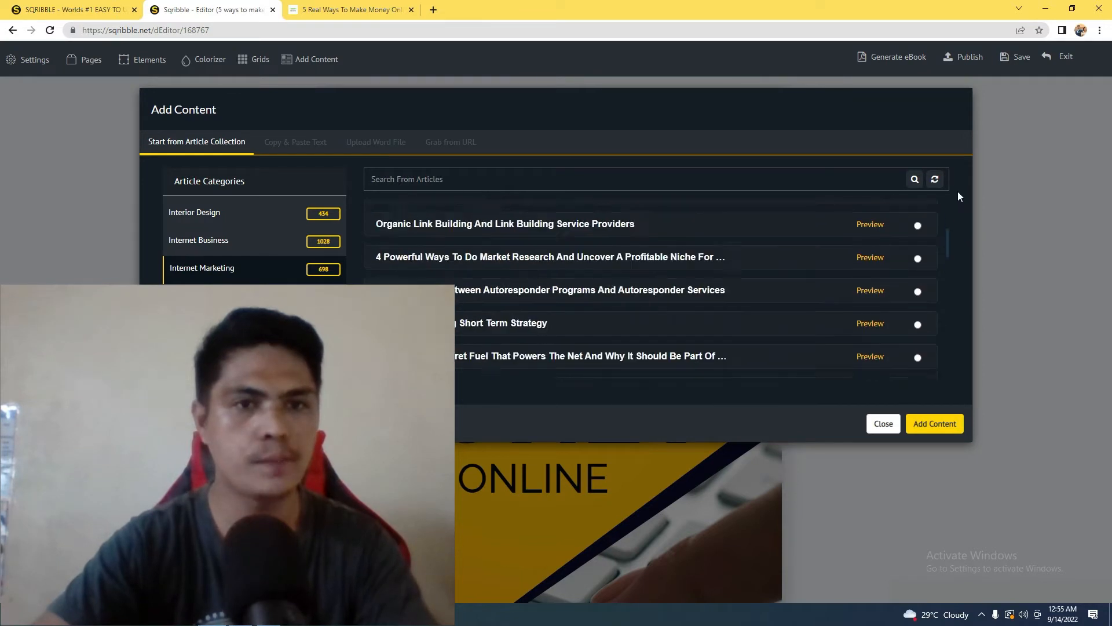
click(292, 142)
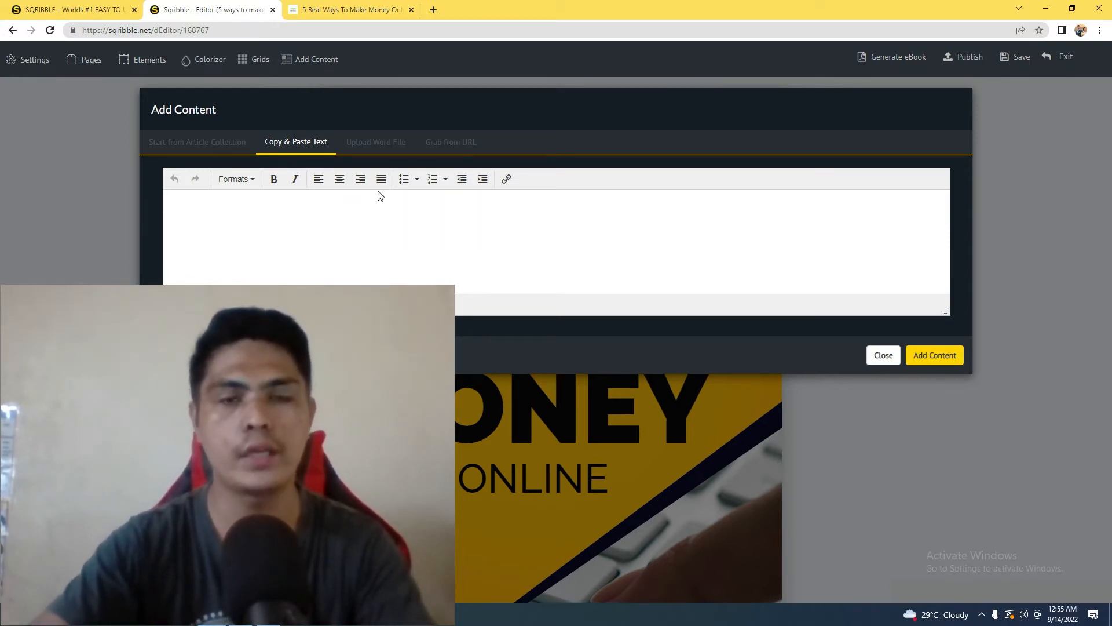
click(384, 142)
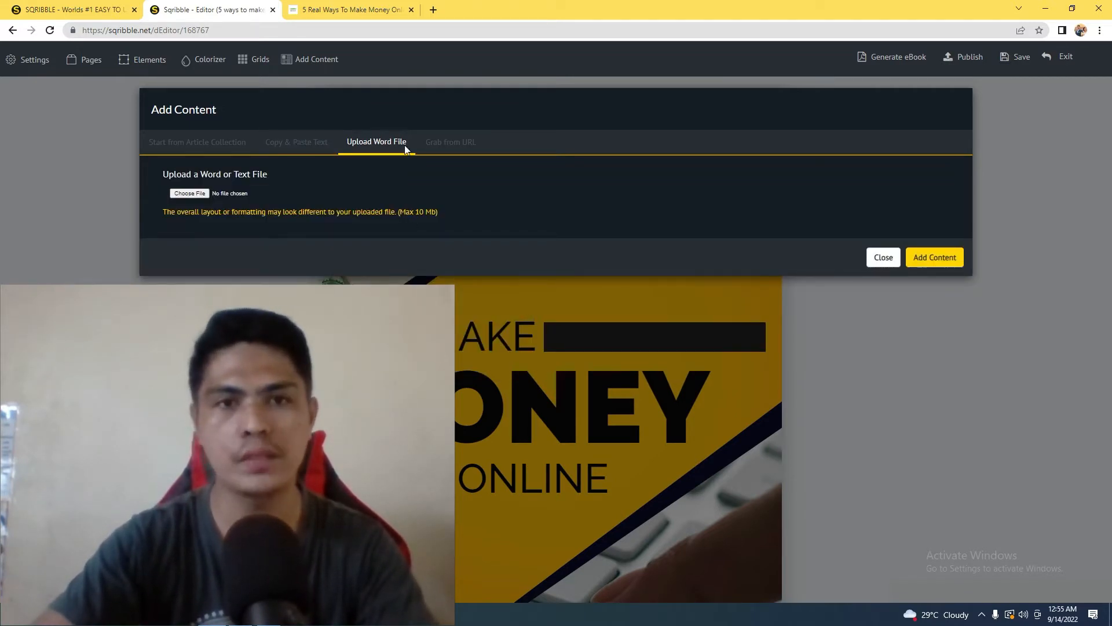
click(438, 145)
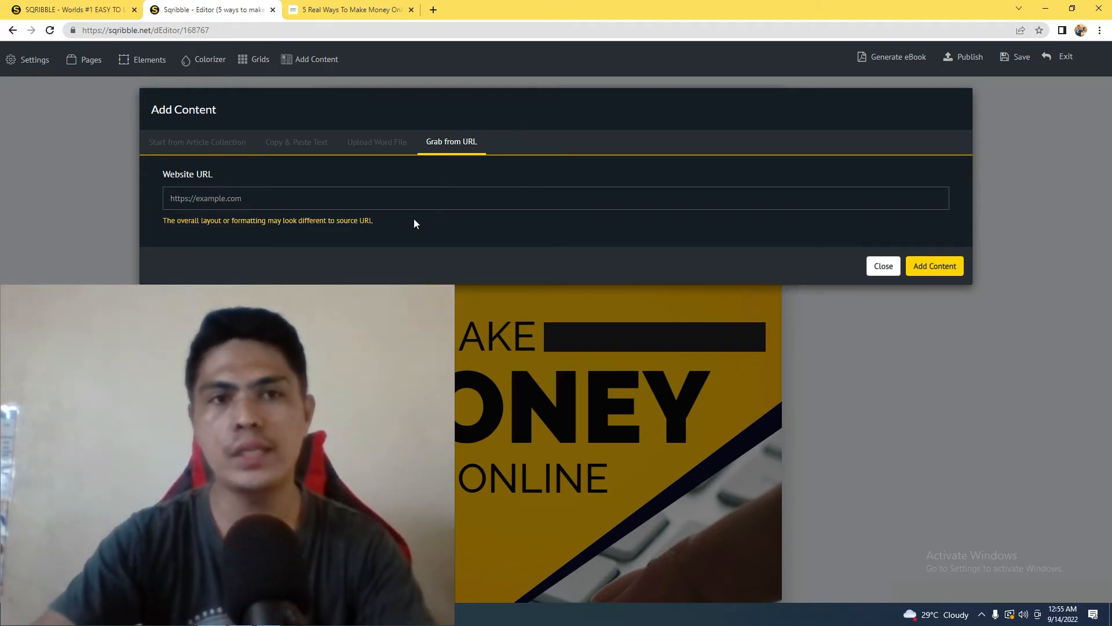
Go to the "5 Real Ways To Make Money Online" article on oopsmoney.ca and copy its web address
click(348, 8)
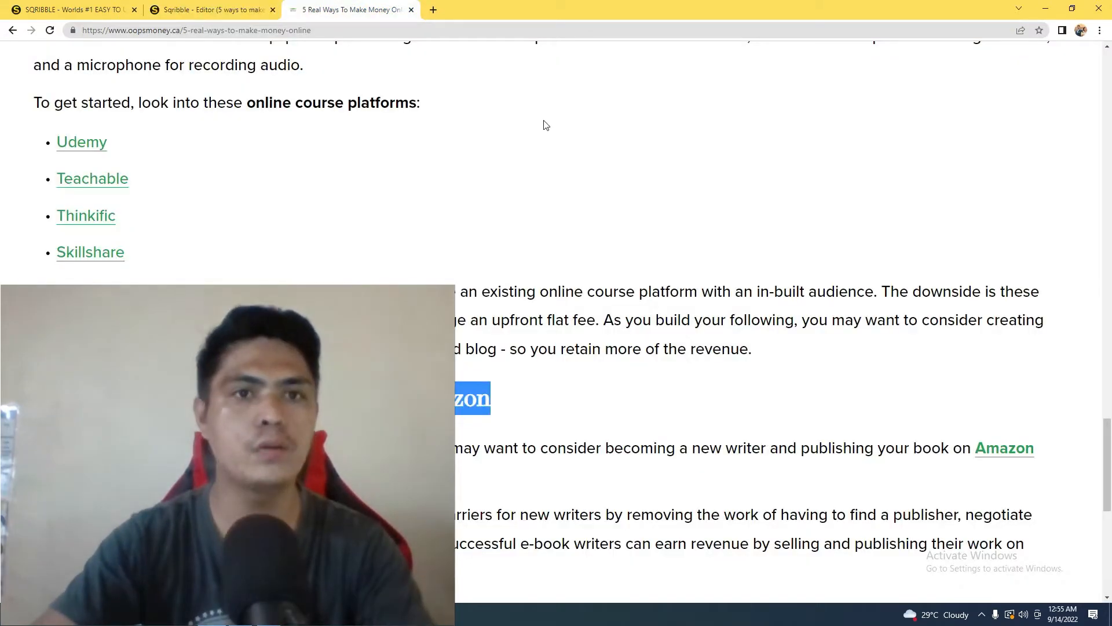
drag(1109, 464, 1109, 81)
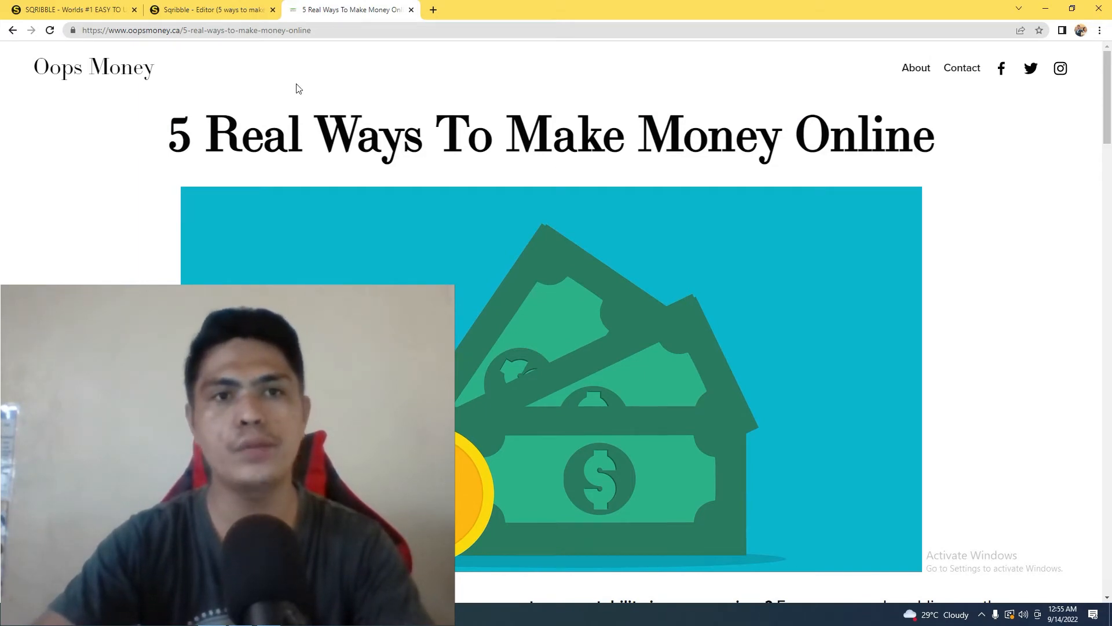
drag(1108, 64, 1109, 3)
click(217, 29)
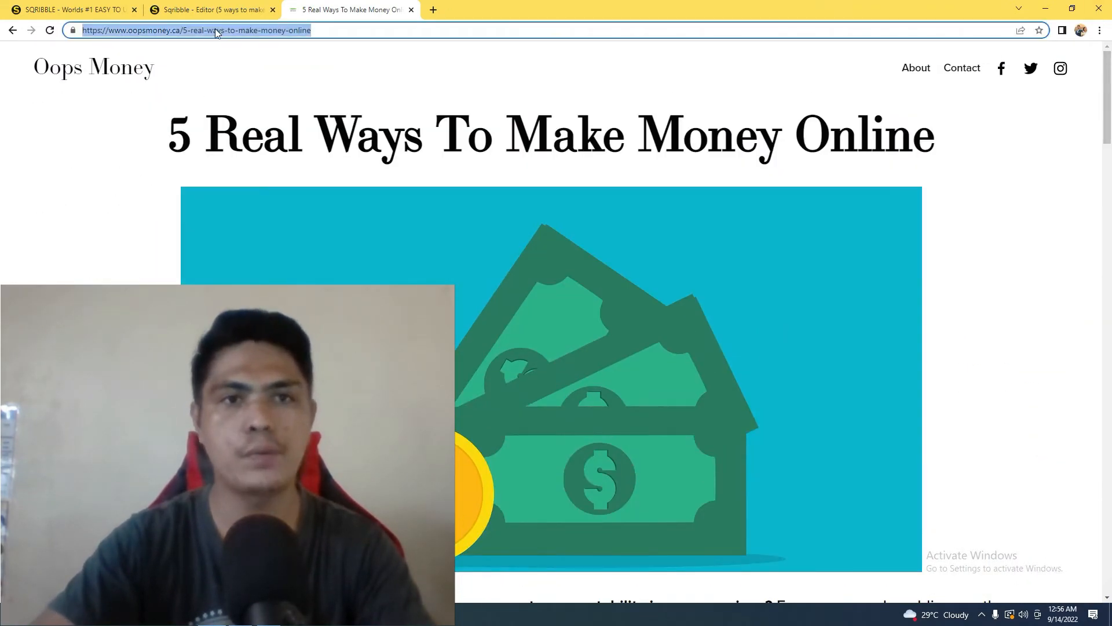
right_click(218, 30)
click(272, 93)
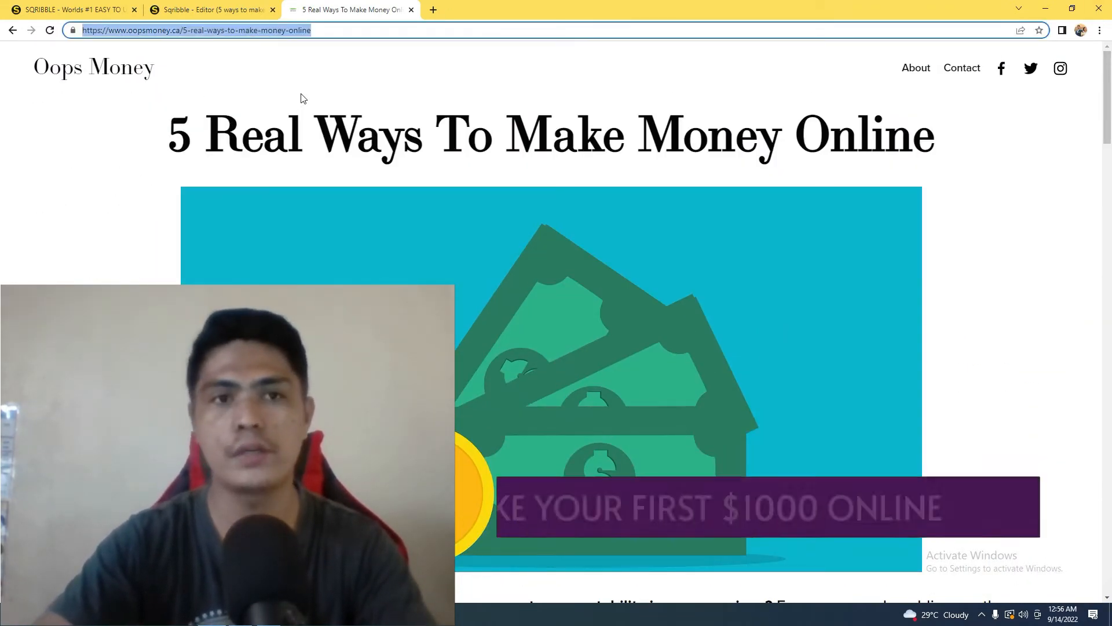
click(1108, 124)
drag(1111, 126, 1108, 95)
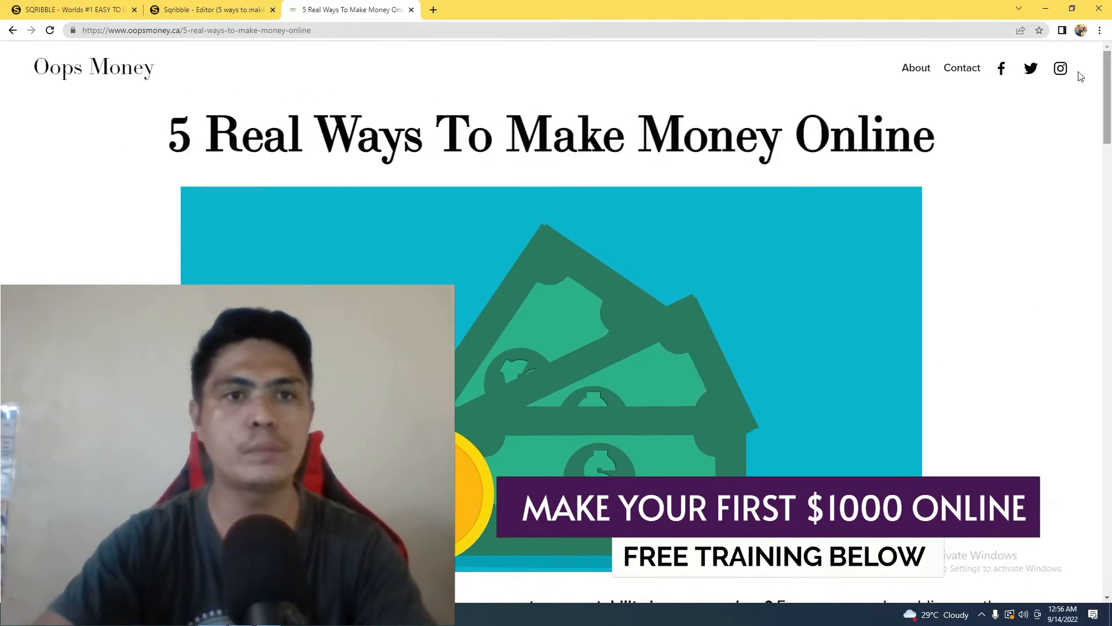
click(218, 30)
right_click(219, 29)
click(275, 100)
click(209, 9)
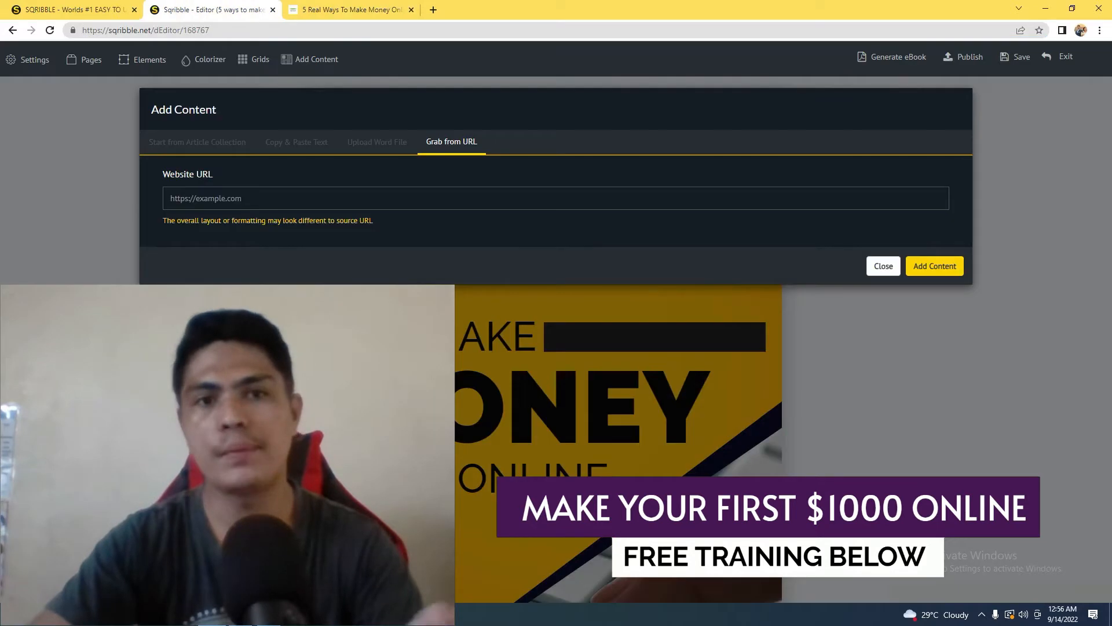
click(387, 201)
key(ctrl+v)
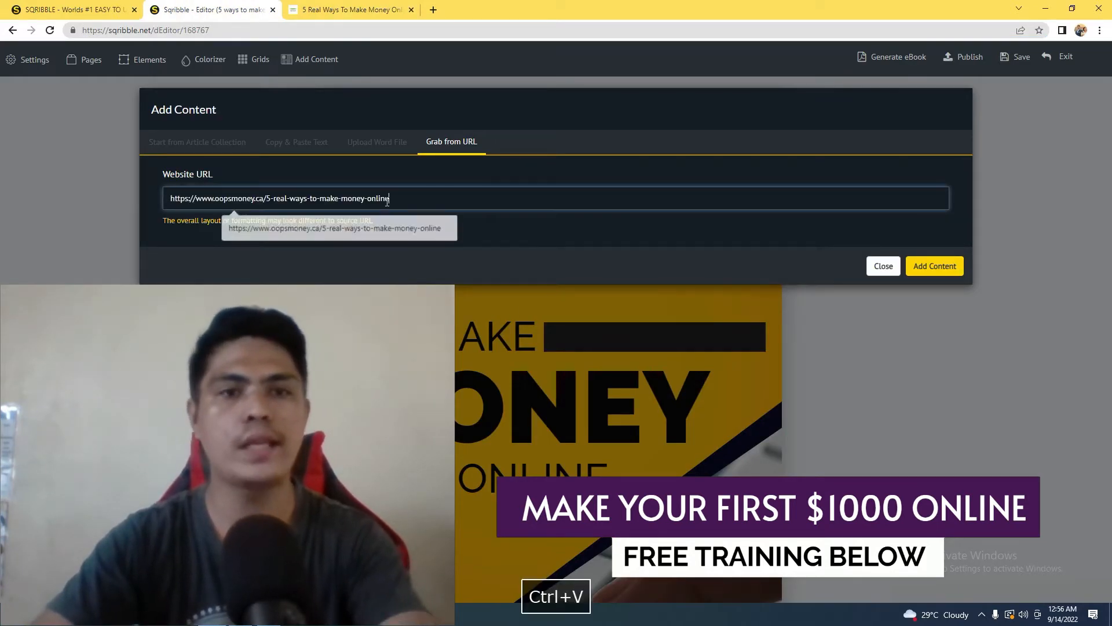
click(926, 269)
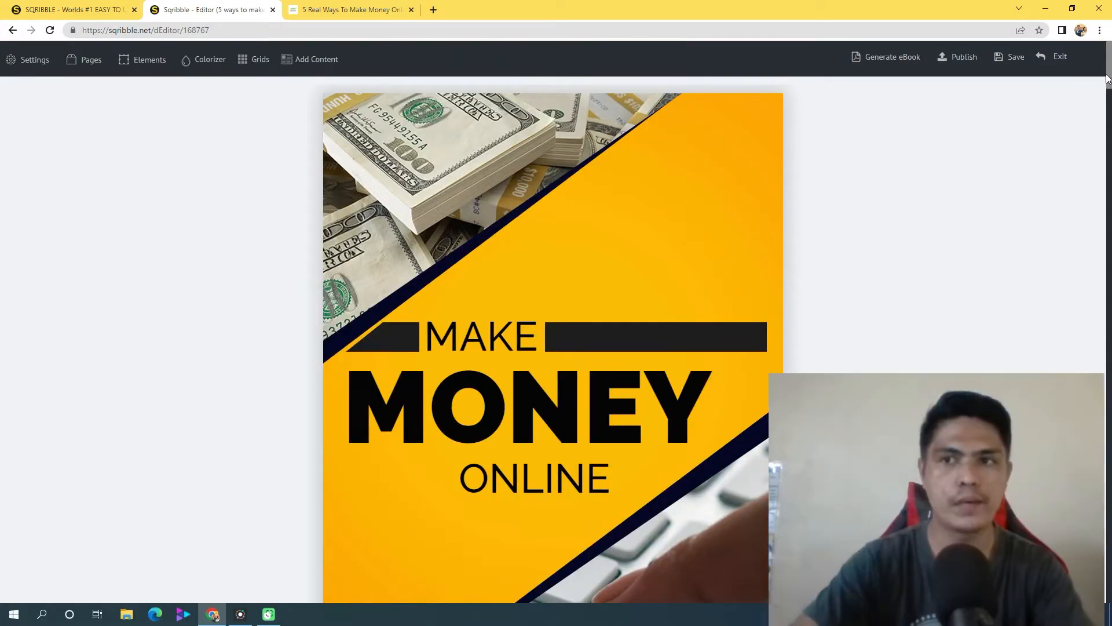
Delete the "Subscribe to Oops Money!" headline and the email and privacy paragraph beneath it on page 7
scroll(1100, 168, down, 9)
drag(1110, 172, 1109, 518)
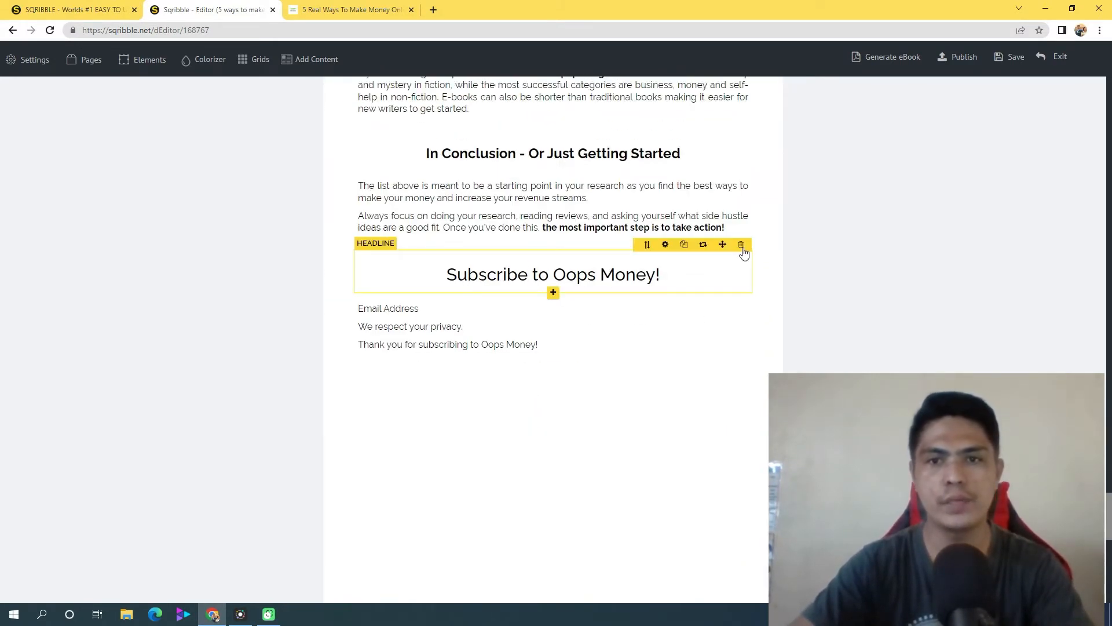
click(741, 245)
click(524, 387)
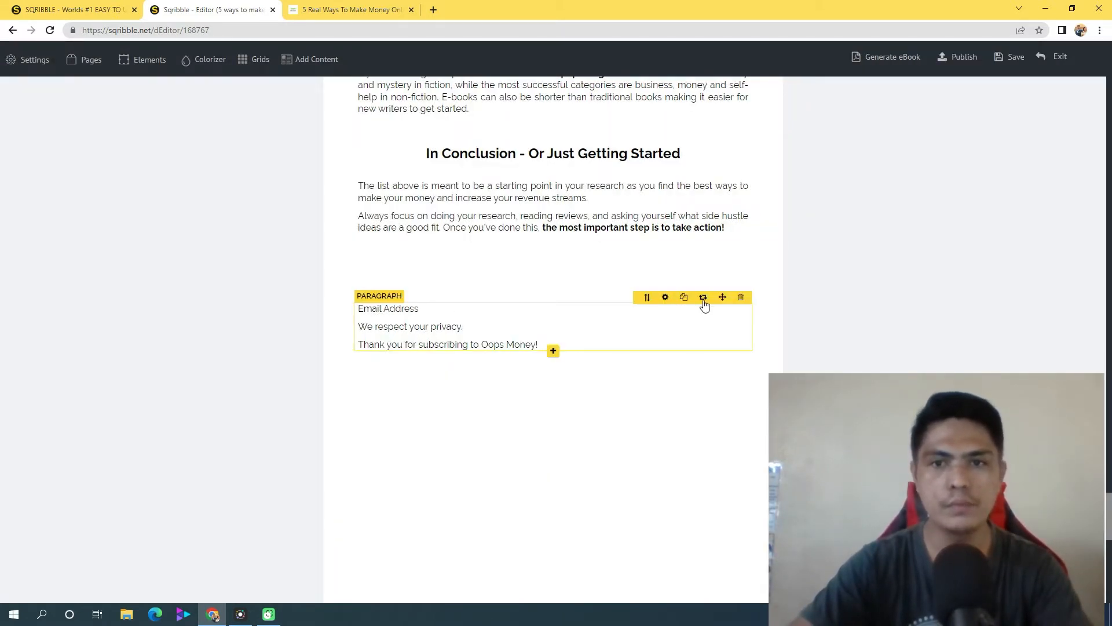
click(742, 299)
click(524, 387)
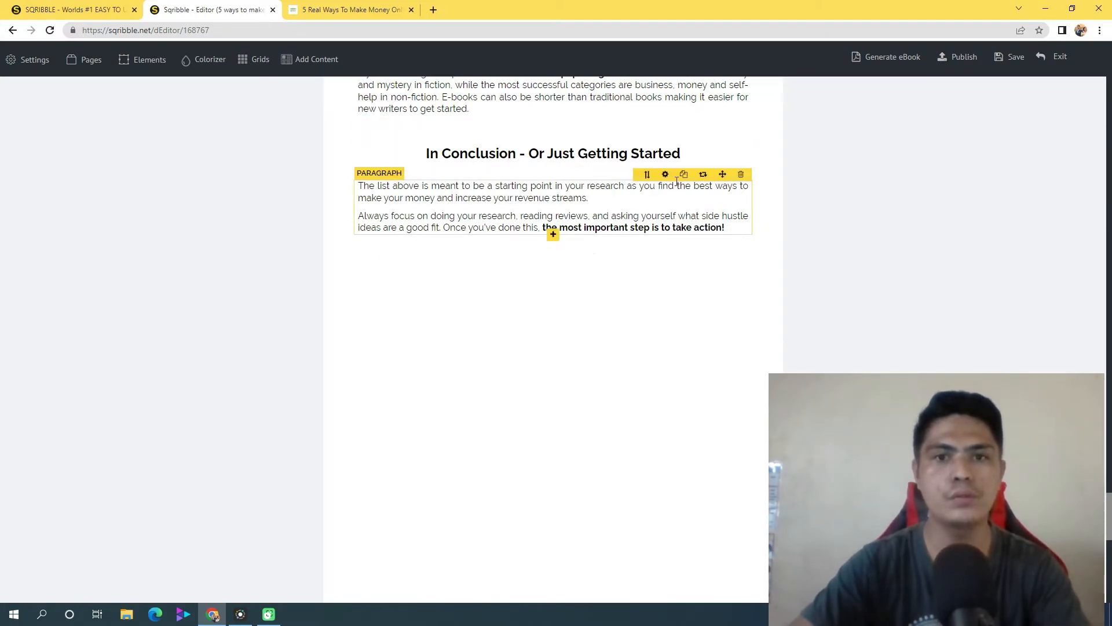
Move the conclusion paragraph, its headline and the "most popular genres" paragraph further down page 7 to free space above them
scroll(486, 383, up, 4)
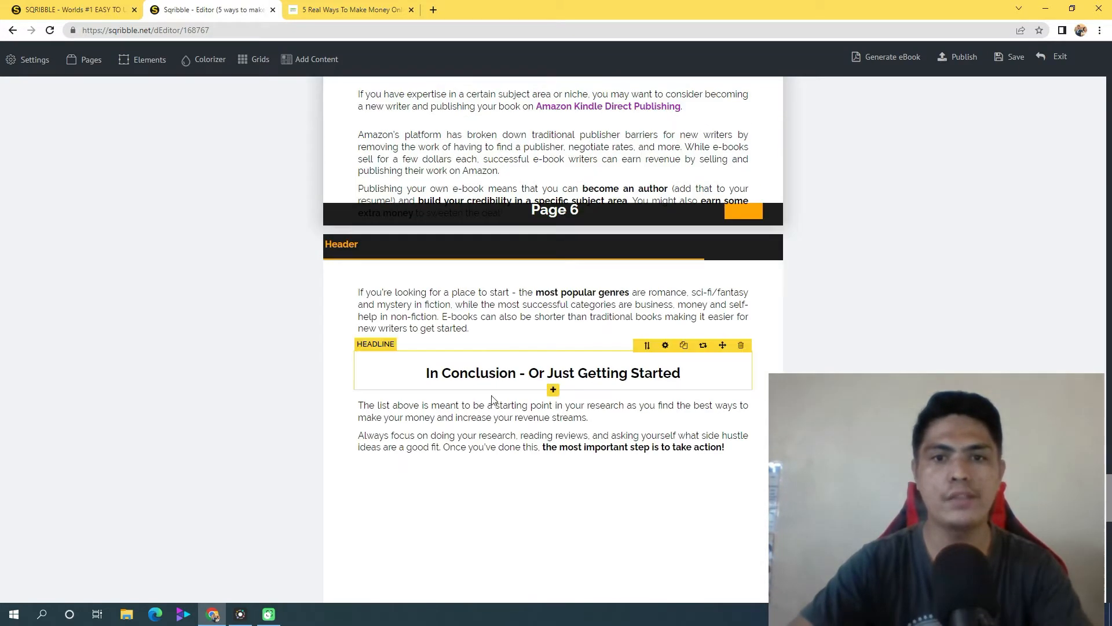
scroll(489, 281, up, 2)
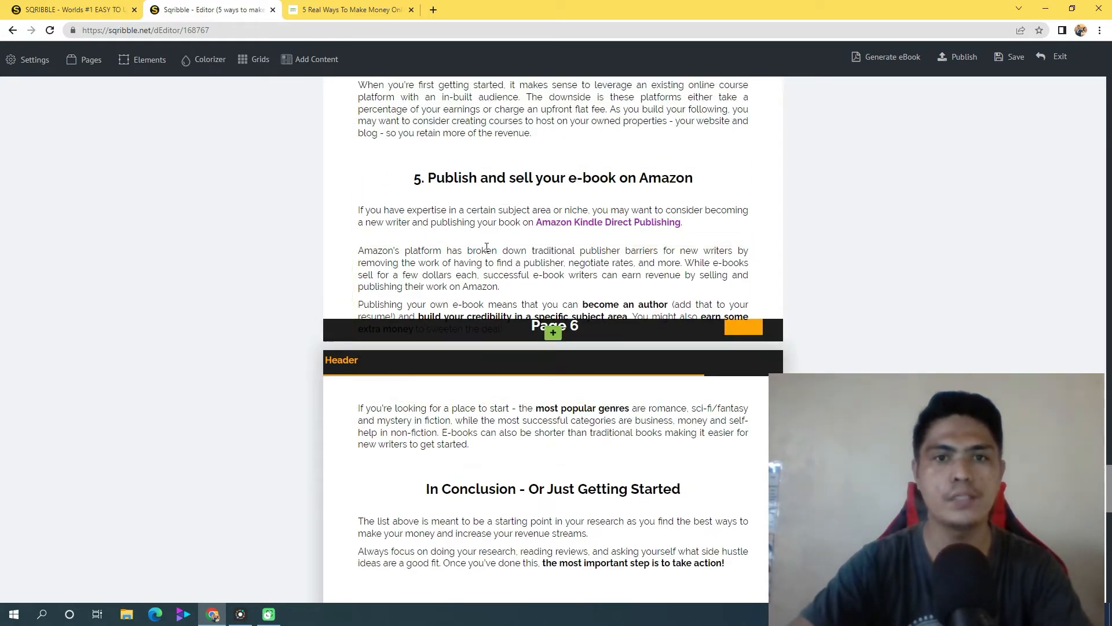
scroll(581, 387, down, 2)
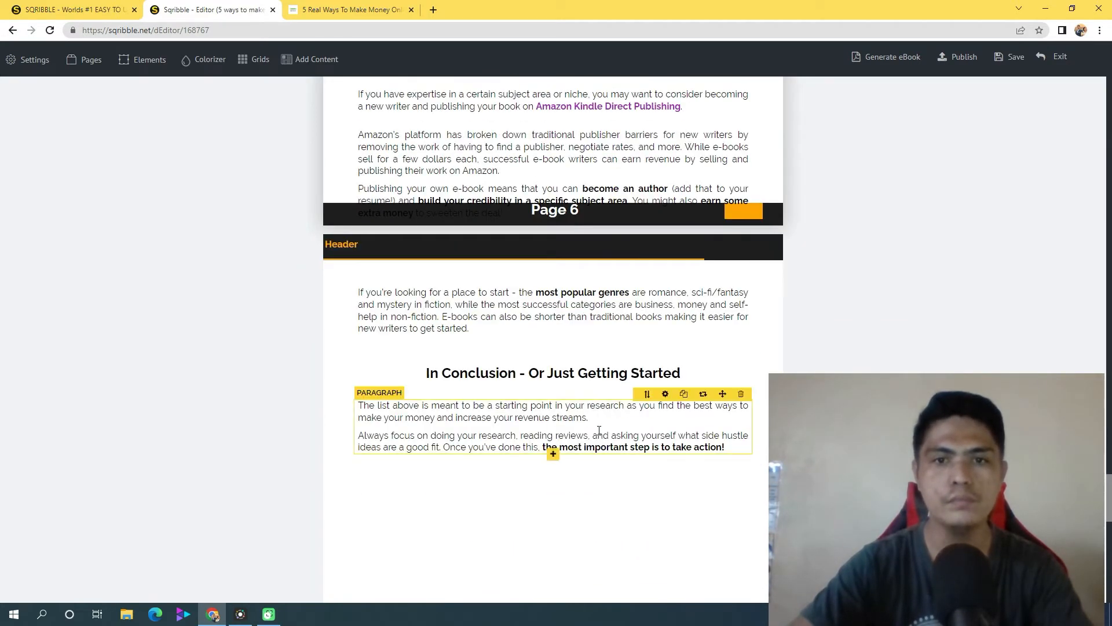
scroll(594, 438, down, 2)
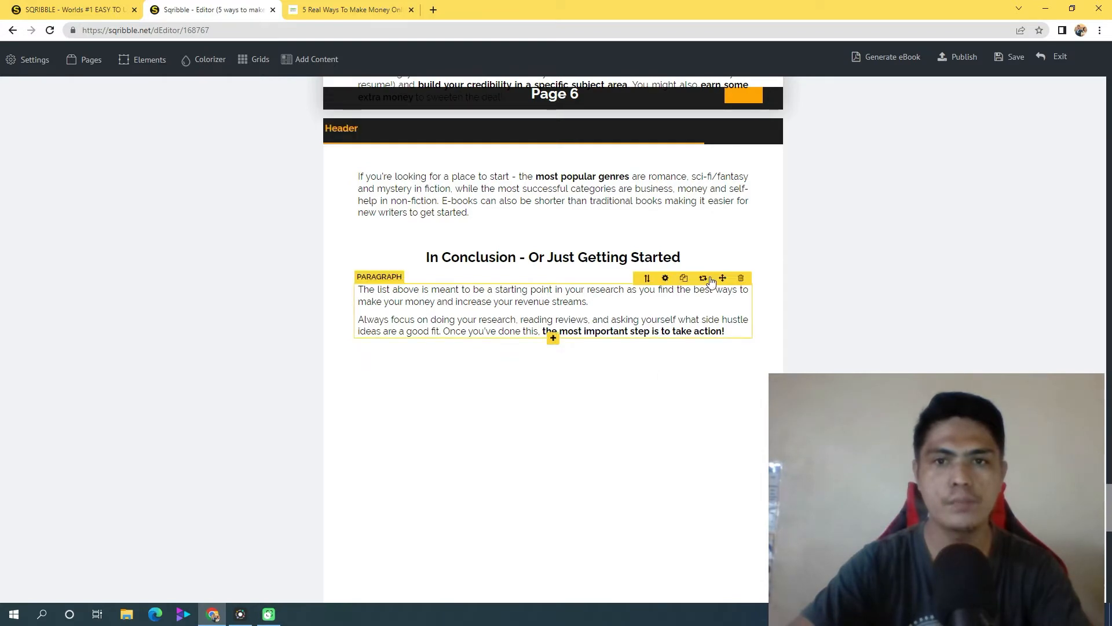
drag(717, 276, 551, 504)
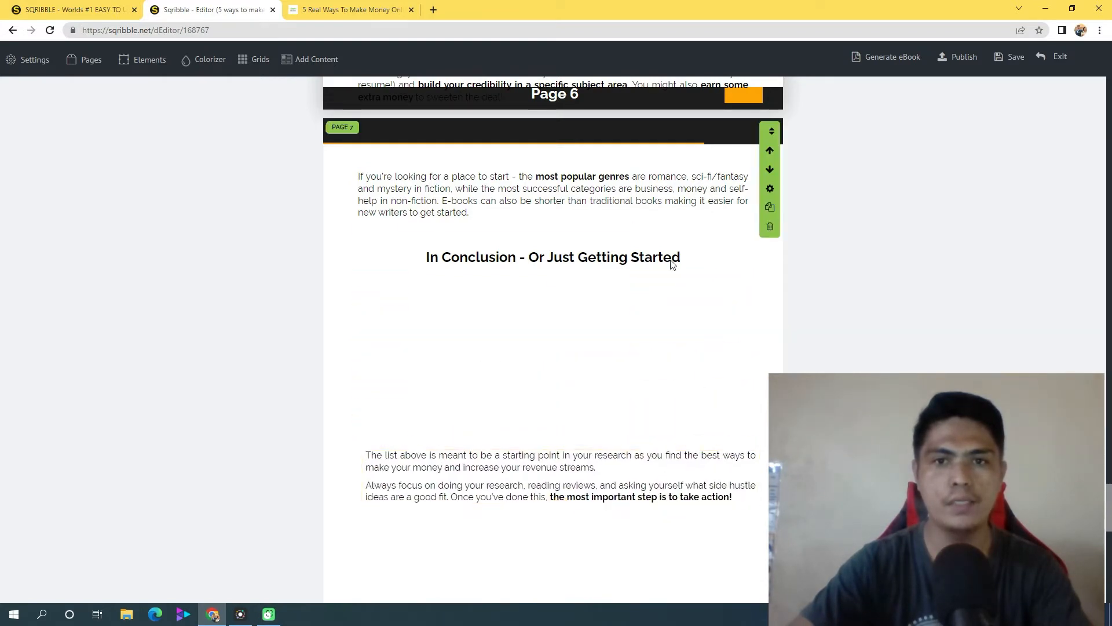
drag(719, 232, 717, 359)
drag(727, 166, 706, 391)
click(675, 375)
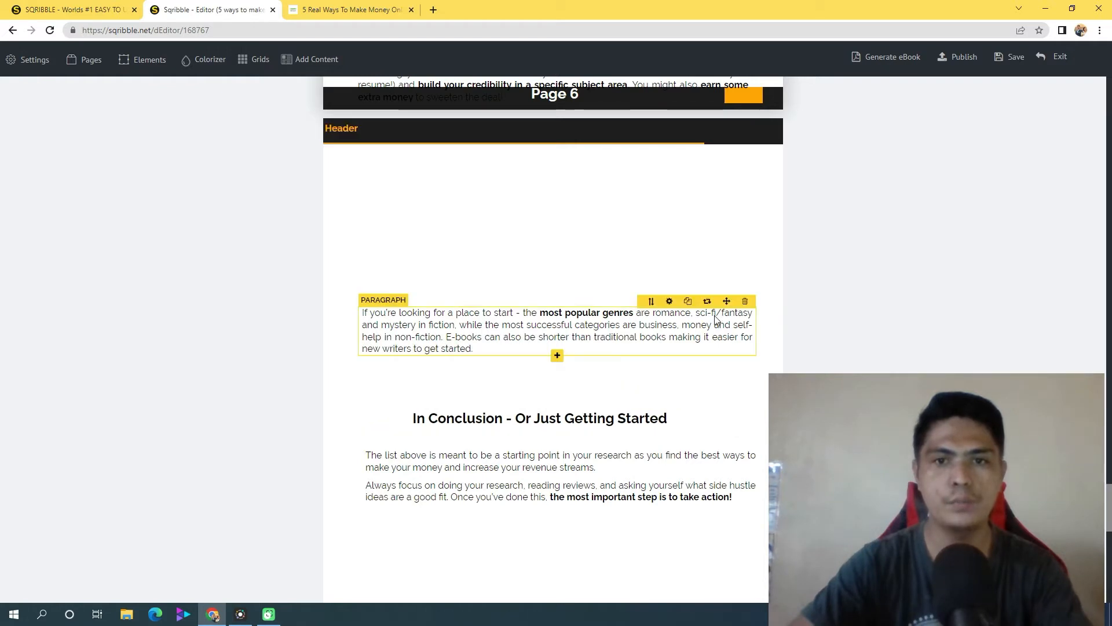
Send the "Amazon's platform" paragraph that overlaps the page 6 footer to page 7
scroll(614, 296, up, 1)
scroll(575, 232, up, 2)
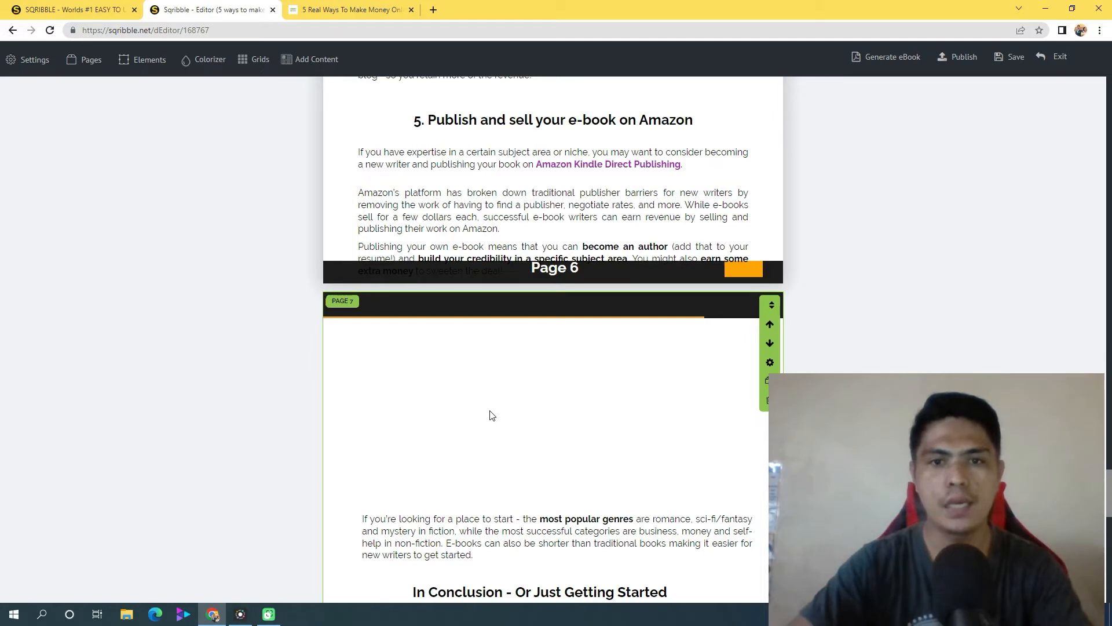
mouse_move(1110, 496)
mouse_down()
mouse_move(1110, 542)
mouse_move(1110, 499)
mouse_up()
scroll(614, 399, up, 1)
scroll(516, 81, up, 2)
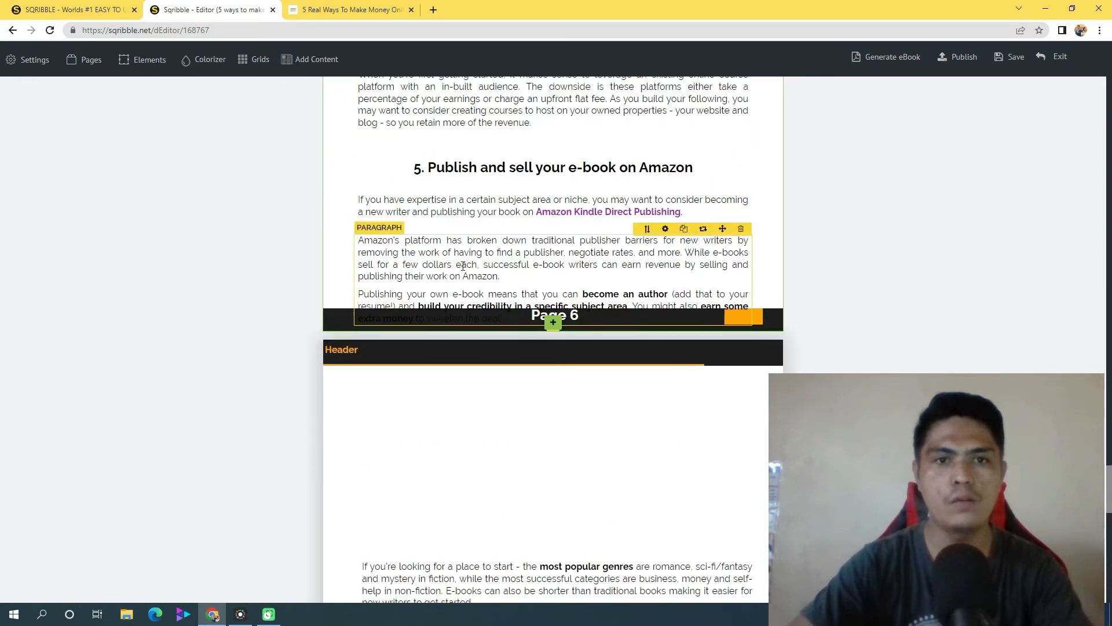
click(649, 230)
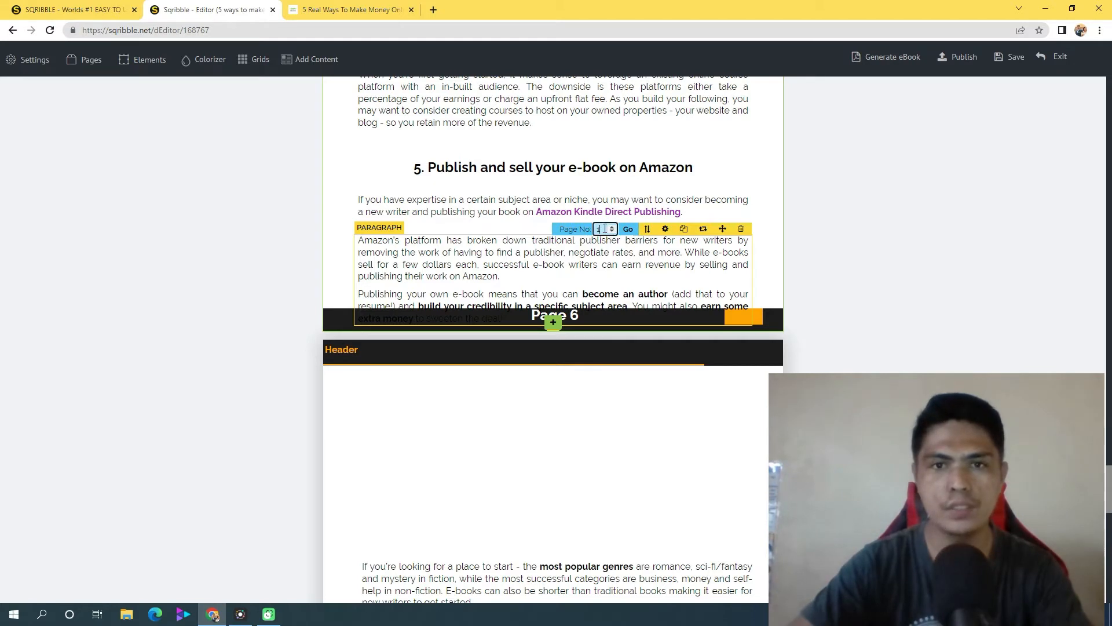
text(7)
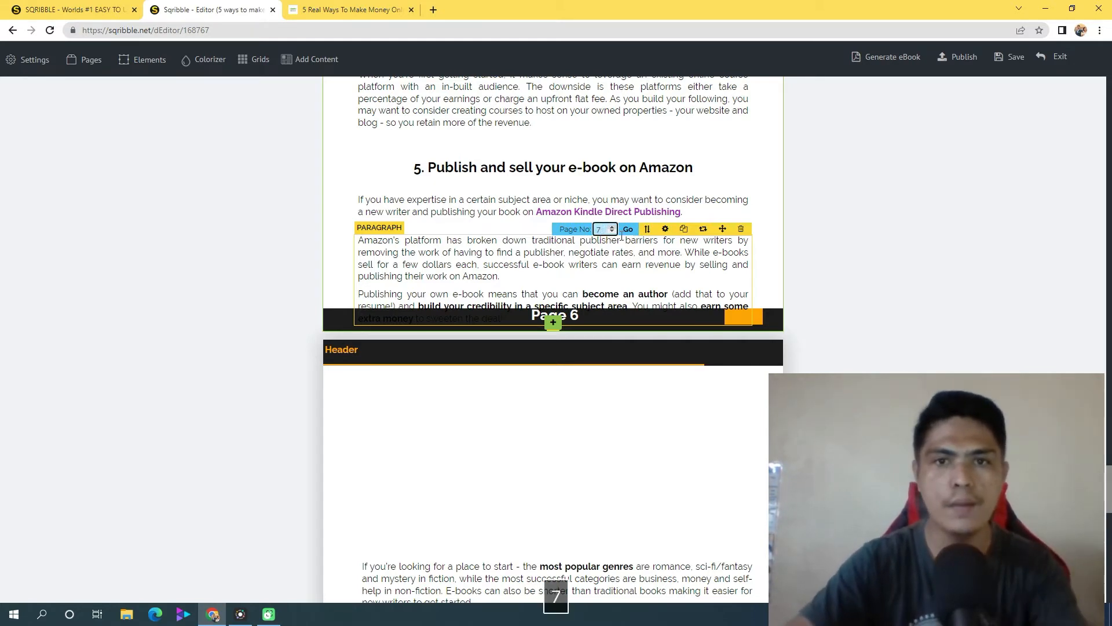
click(628, 229)
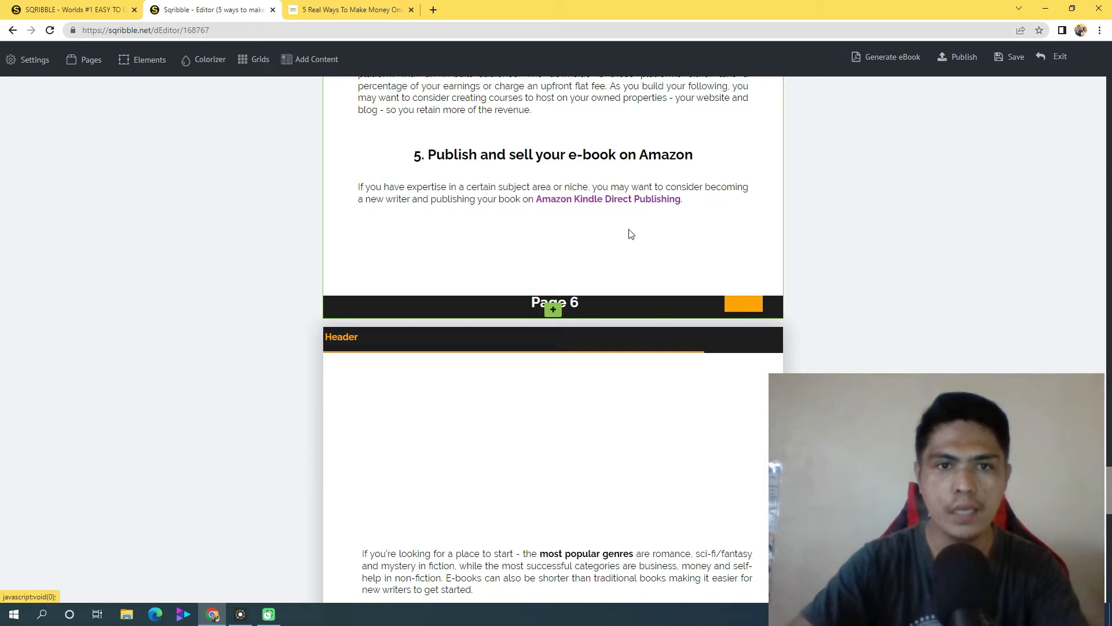
Place the "Amazon's platform" paragraph in the empty space below the header of page 7
scroll(478, 429, down, 3)
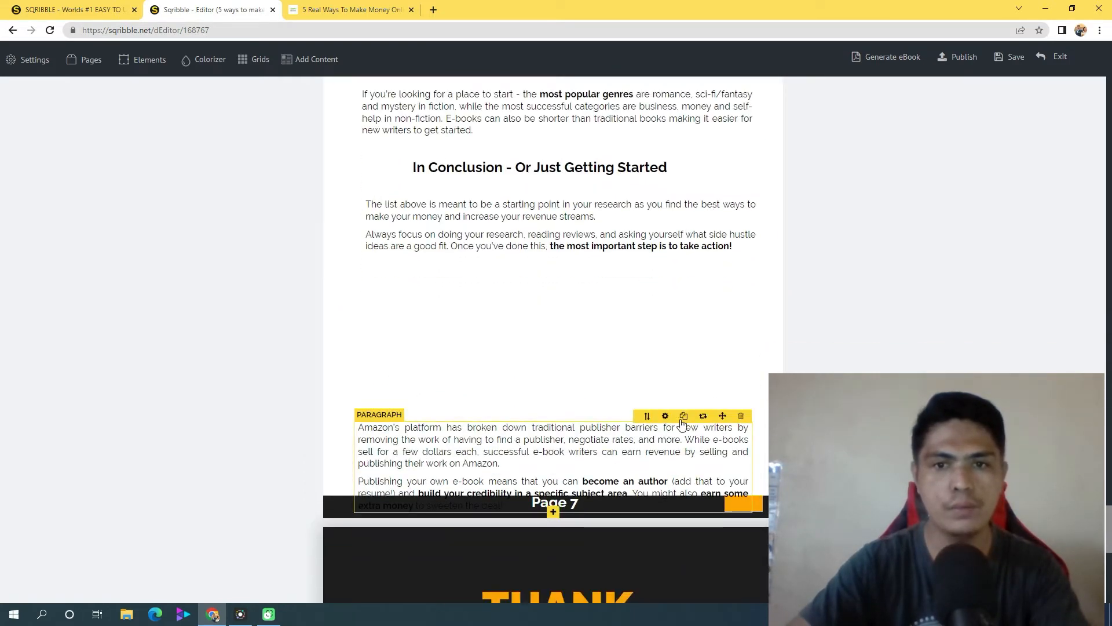
drag(721, 413, 727, 123)
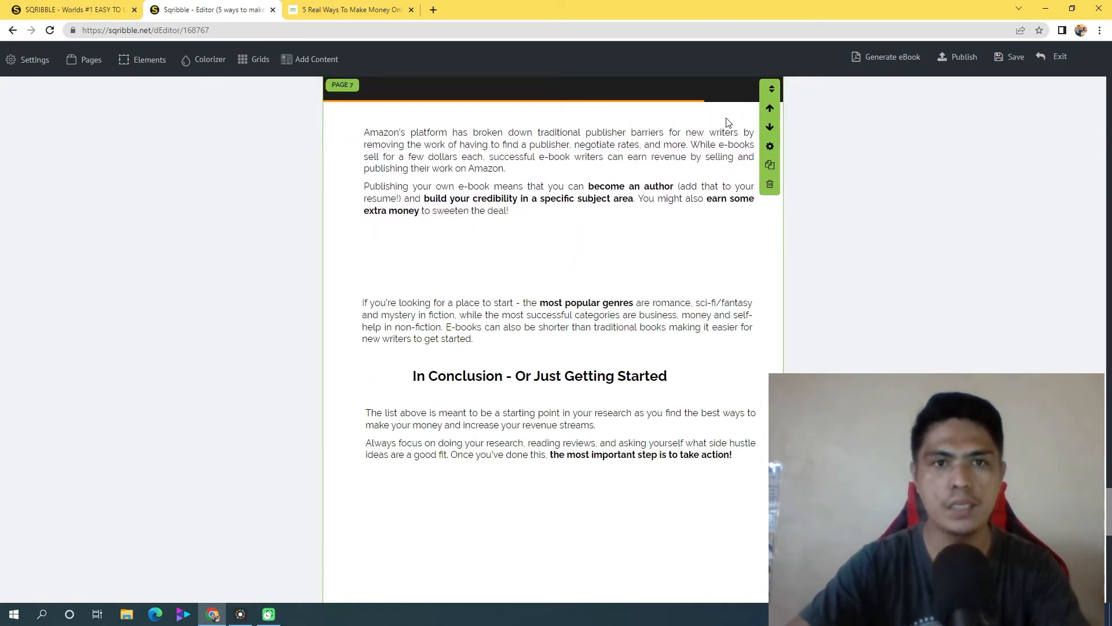
click(570, 180)
click(588, 279)
Set the text alignment of the "Amazon's platform" paragraph on page 7 to Center
scroll(579, 312, up, 1)
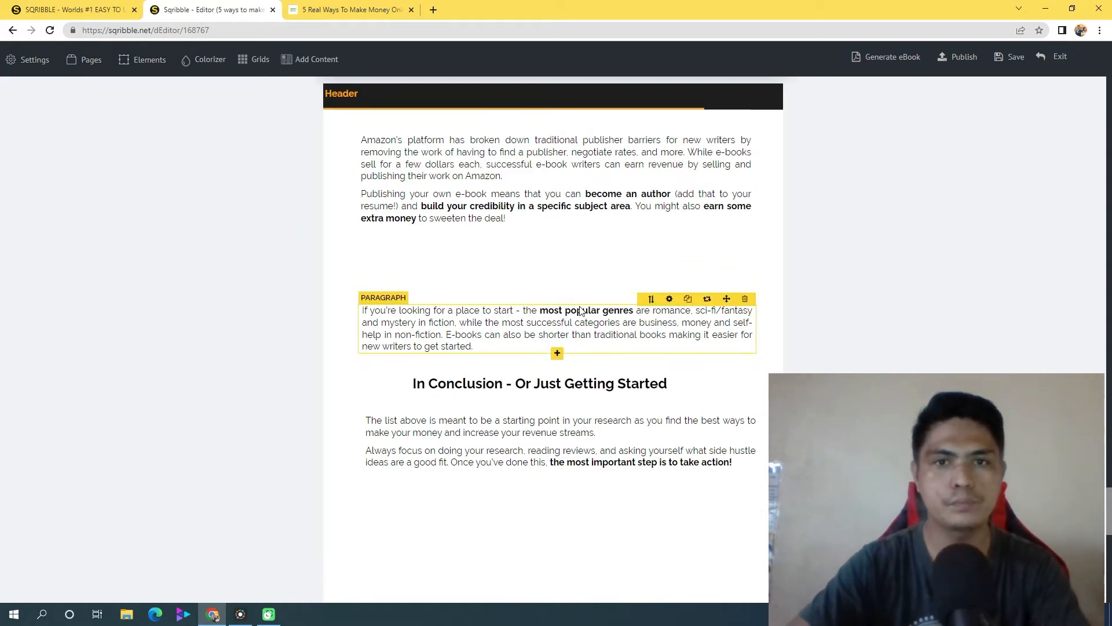
scroll(581, 311, up, 3)
click(581, 316)
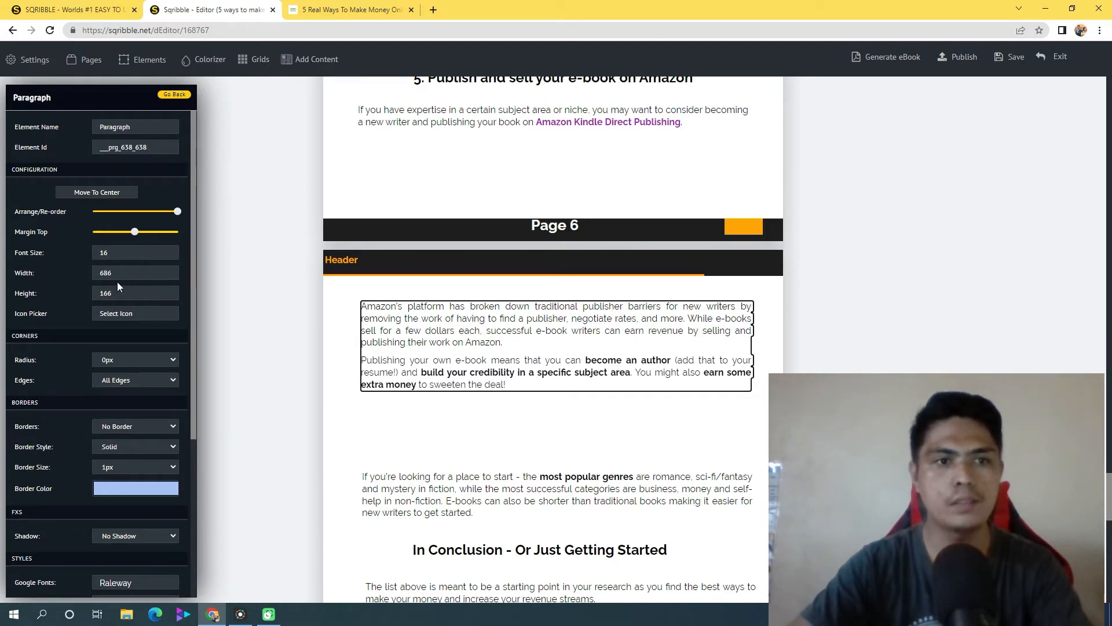
scroll(157, 389, down, 4)
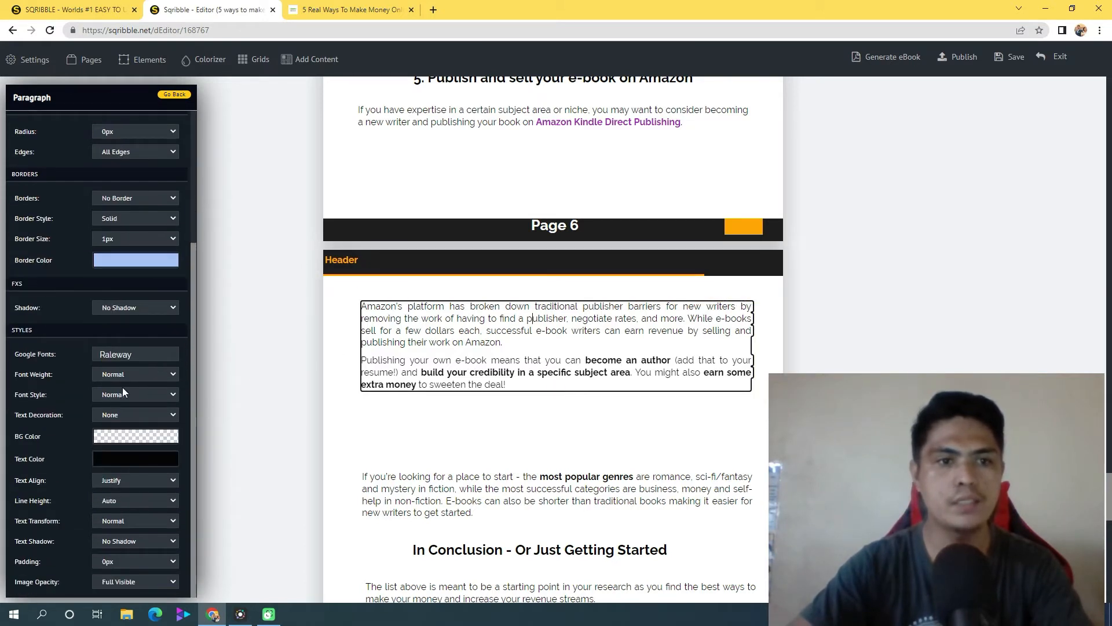
scroll(156, 441, down, 1)
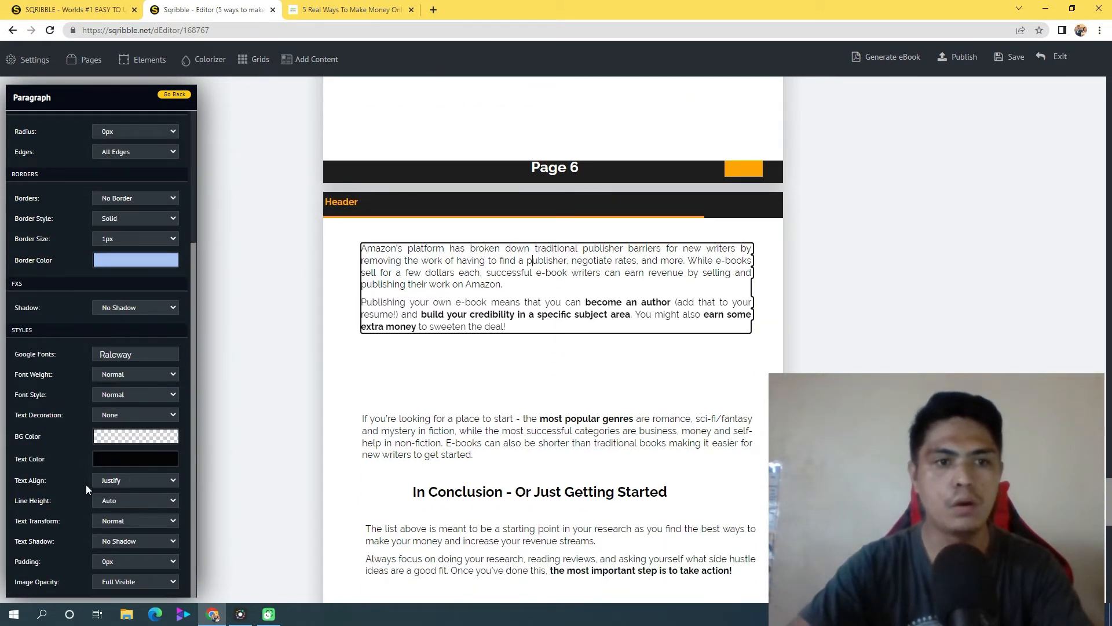
click(153, 479)
click(113, 502)
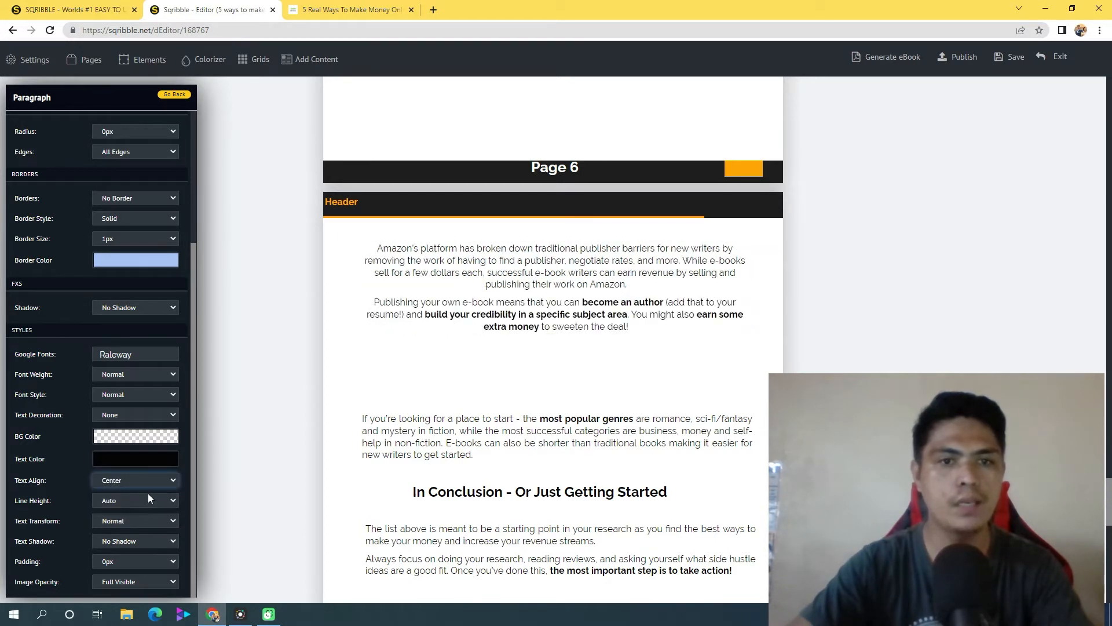
Set the text alignment of the "Amazon's platform" paragraph on page 7 to Left
click(157, 482)
click(108, 493)
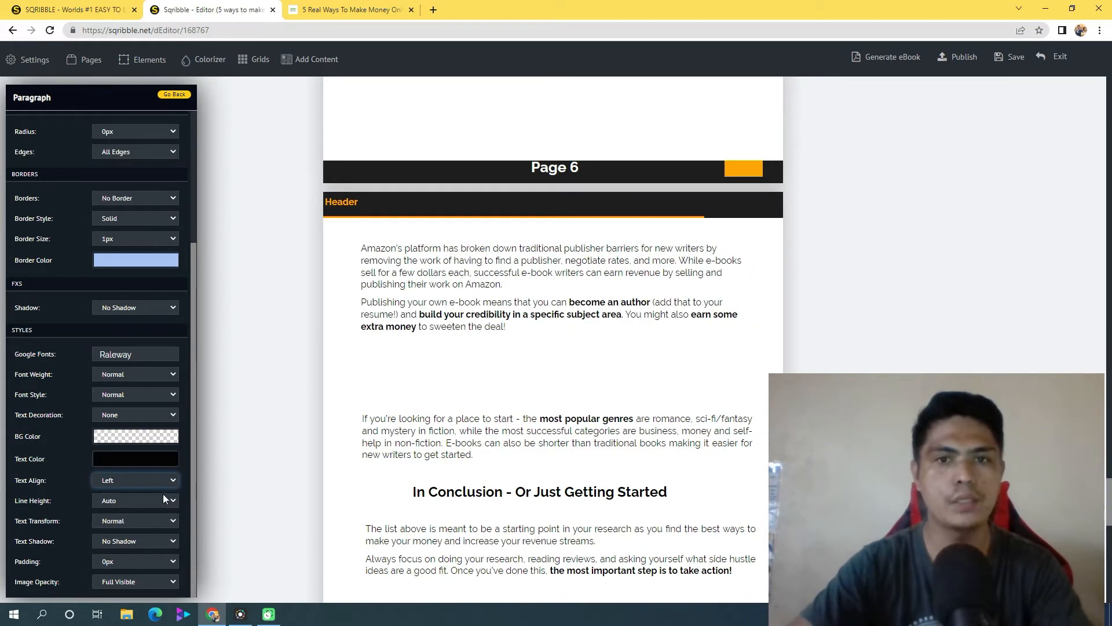
scroll(660, 366, up, 5)
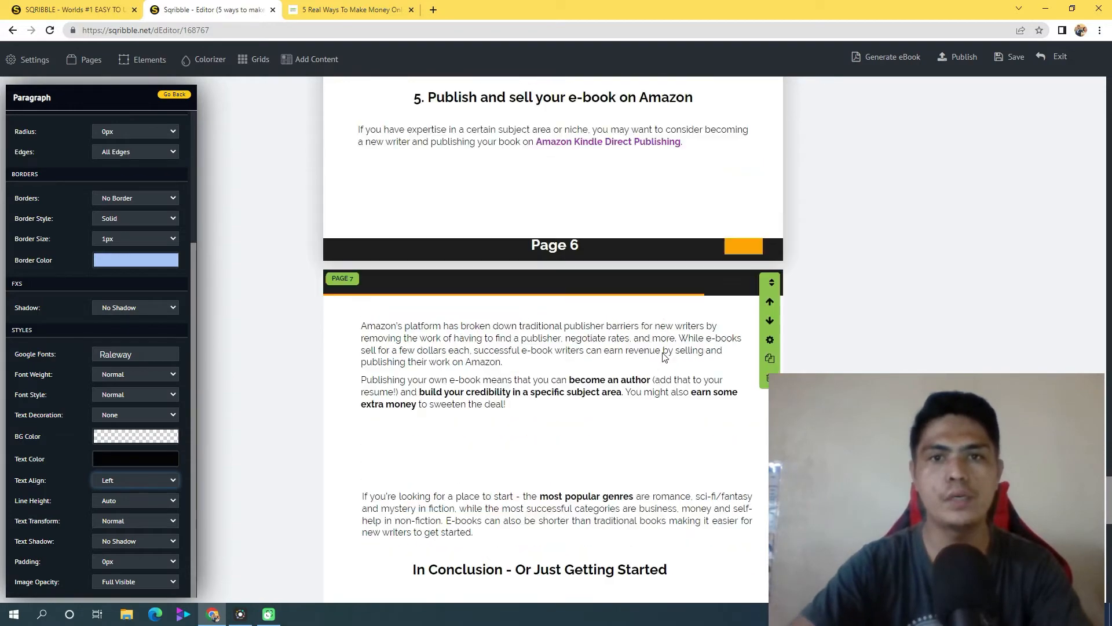
click(909, 311)
Delete the three dark placeholder template pages that sit between the table of contents and the imported article
scroll(553, 339, up, 20)
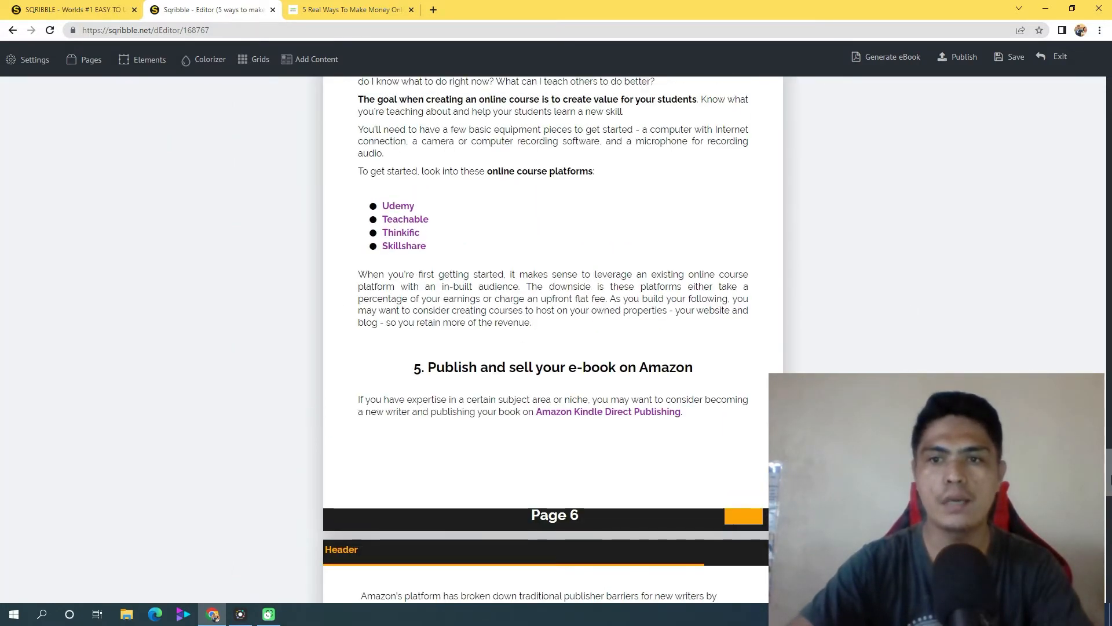
drag(1110, 311, 1111, 177)
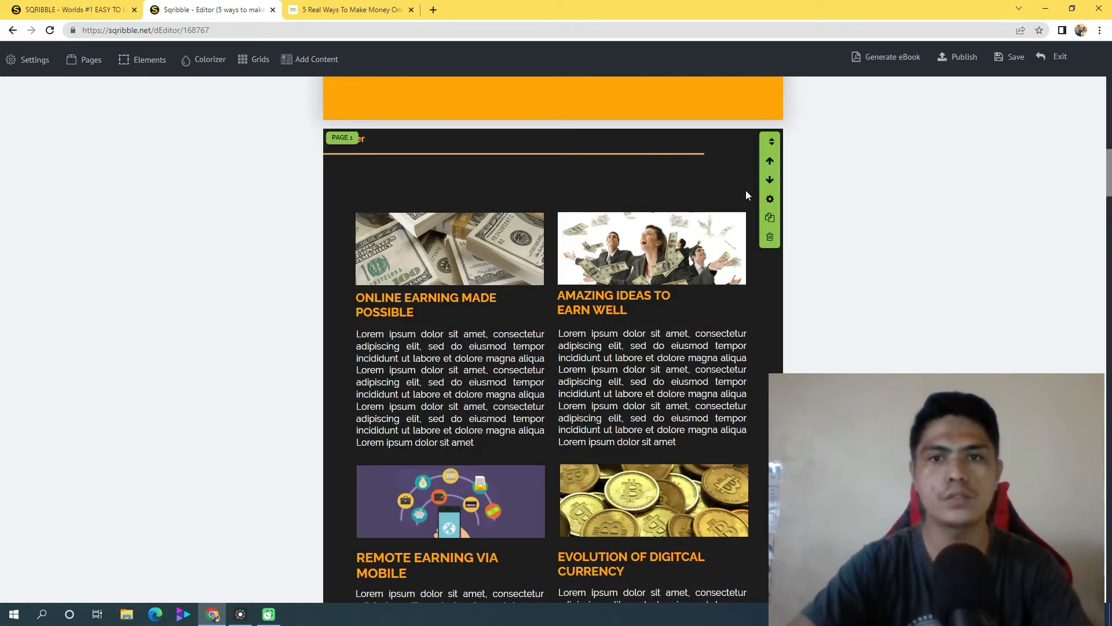
click(773, 241)
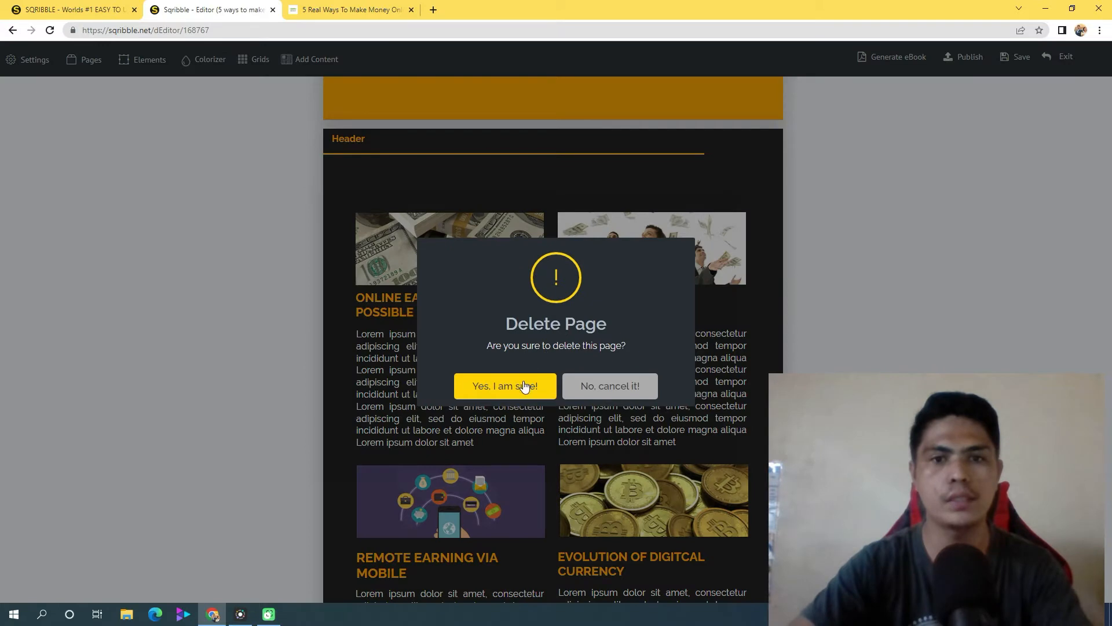
click(519, 386)
click(769, 239)
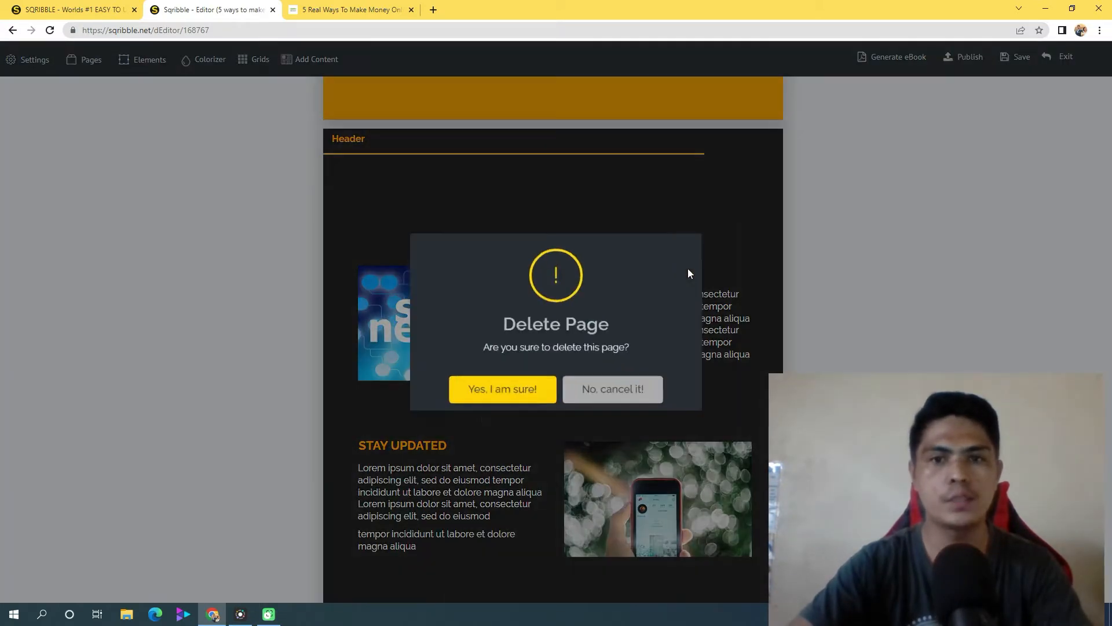
click(510, 385)
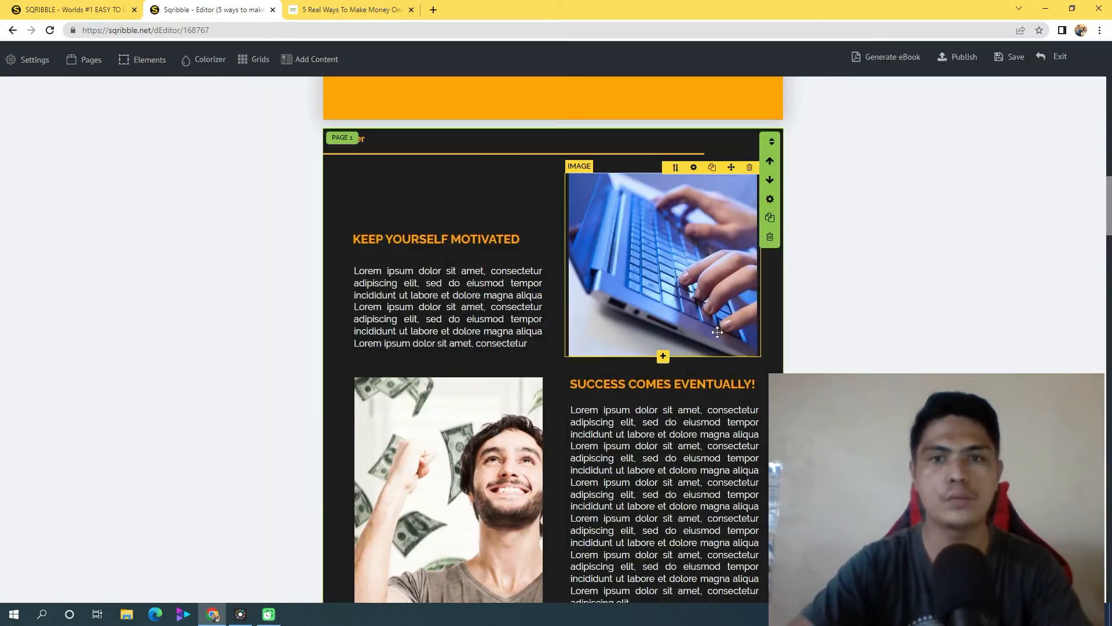
click(771, 239)
click(510, 385)
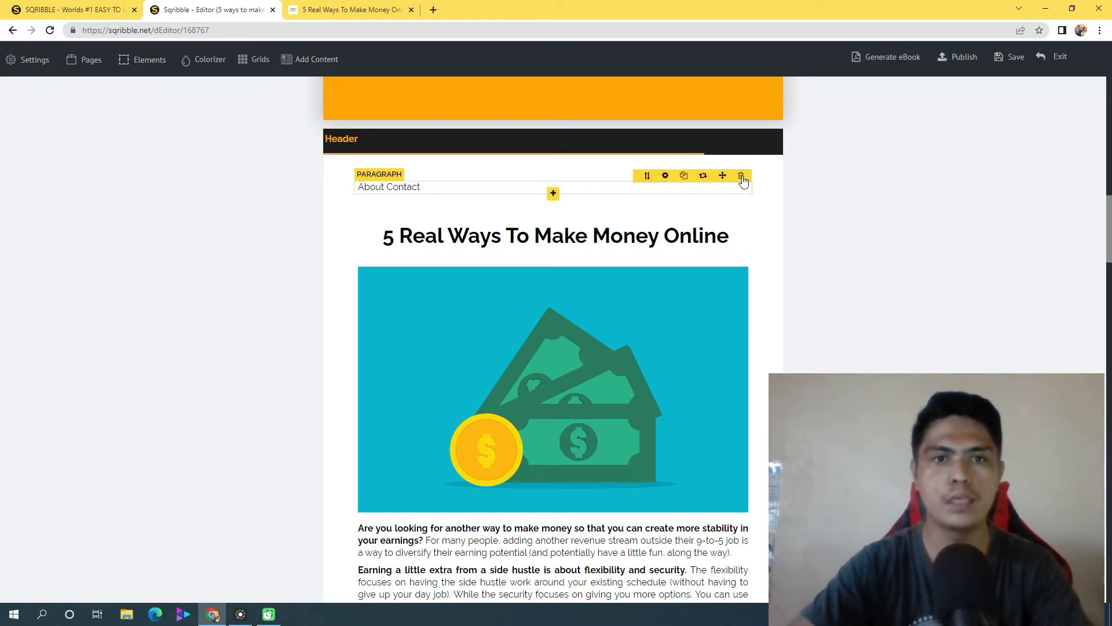
Delete the "About Contact" paragraph on page 1 and move the title, money image and intro paragraph up into the freed space
click(742, 176)
click(513, 386)
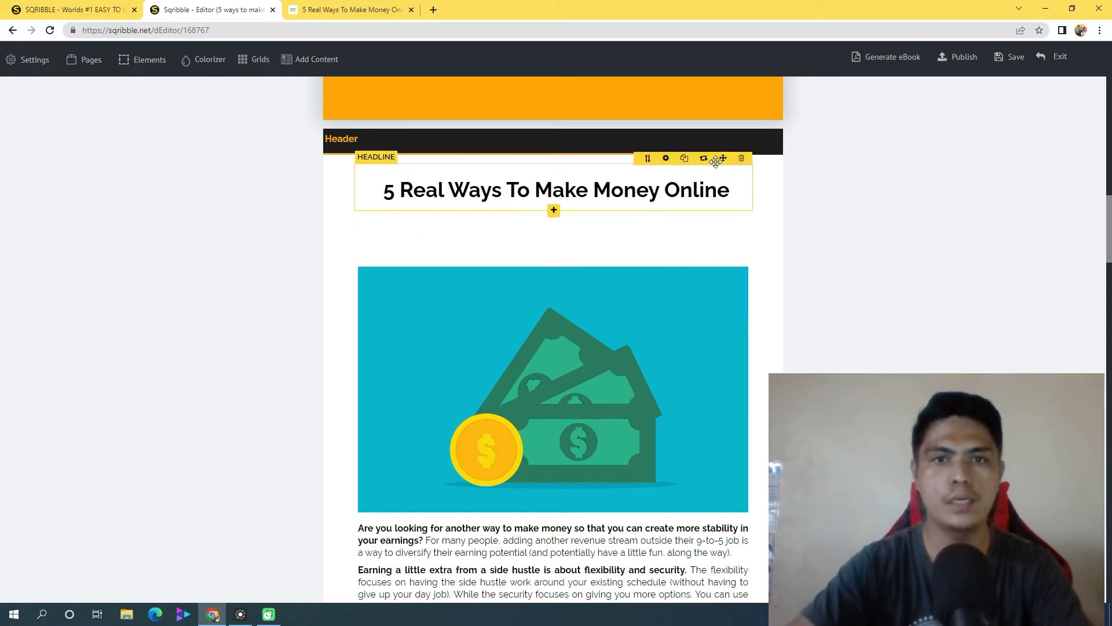
click(687, 318)
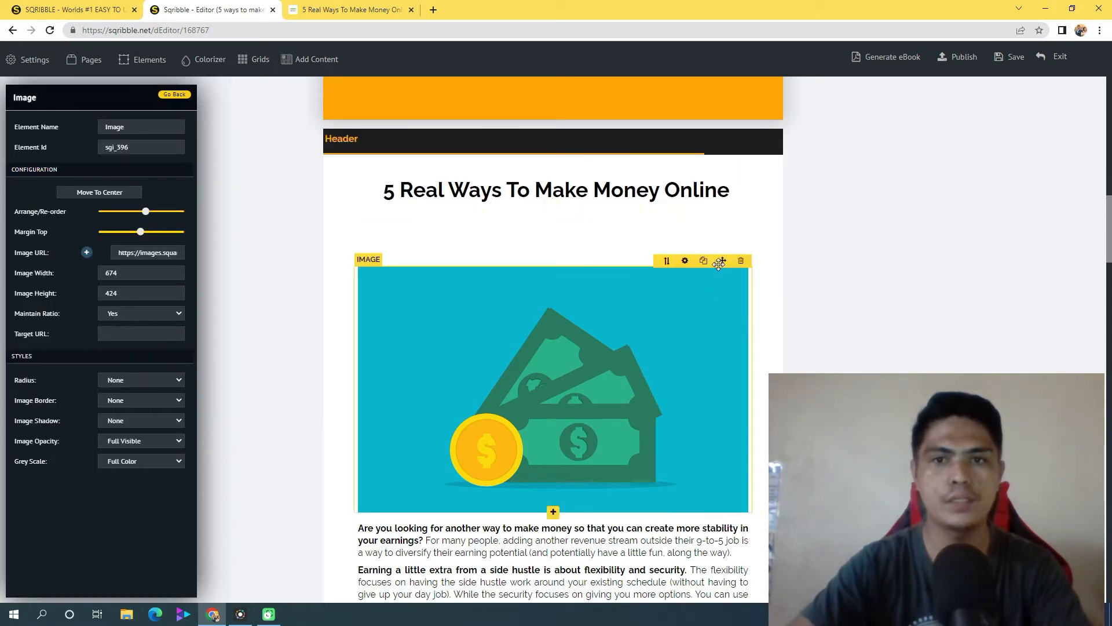
drag(722, 260, 722, 209)
scroll(632, 431, down, 2)
drag(719, 400, 726, 351)
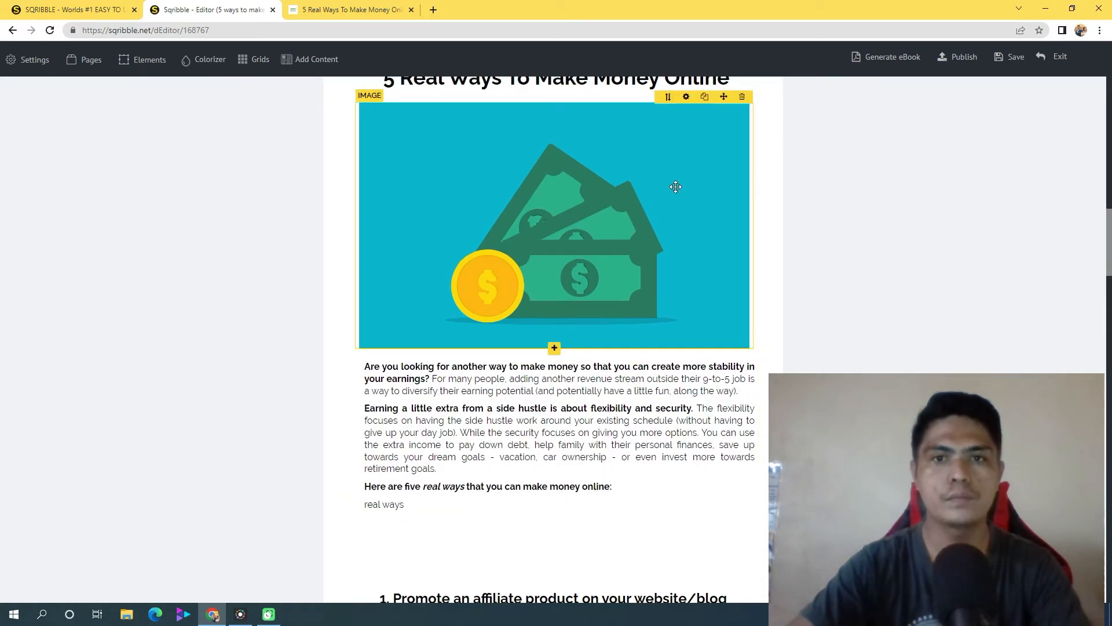
scroll(643, 280, up, 2)
click(679, 233)
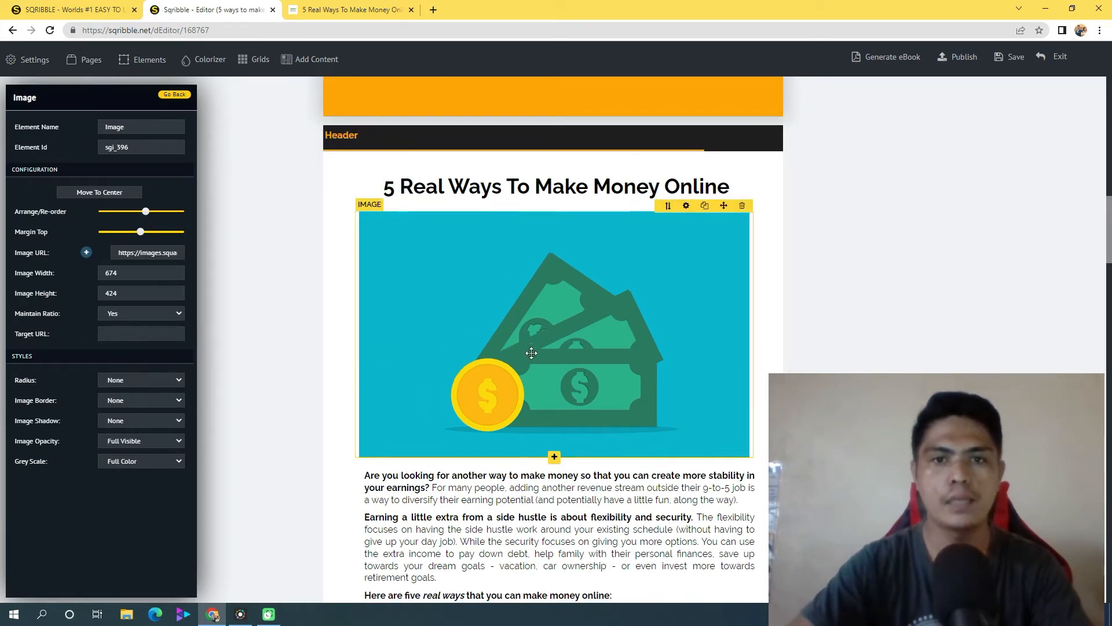
Move the headline "1. Promote an affiliate product on your website/blog" and its "Affiliate marketing" paragraph up on page 1, clear of the footer
scroll(530, 355, down, 5)
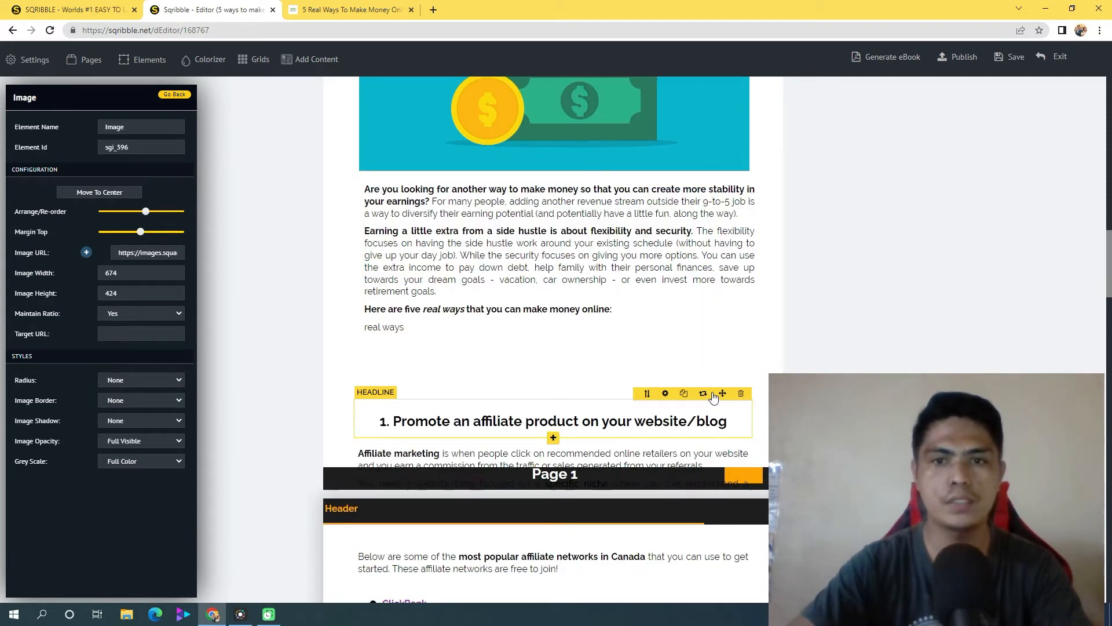
drag(724, 389, 709, 321)
drag(724, 439, 539, 365)
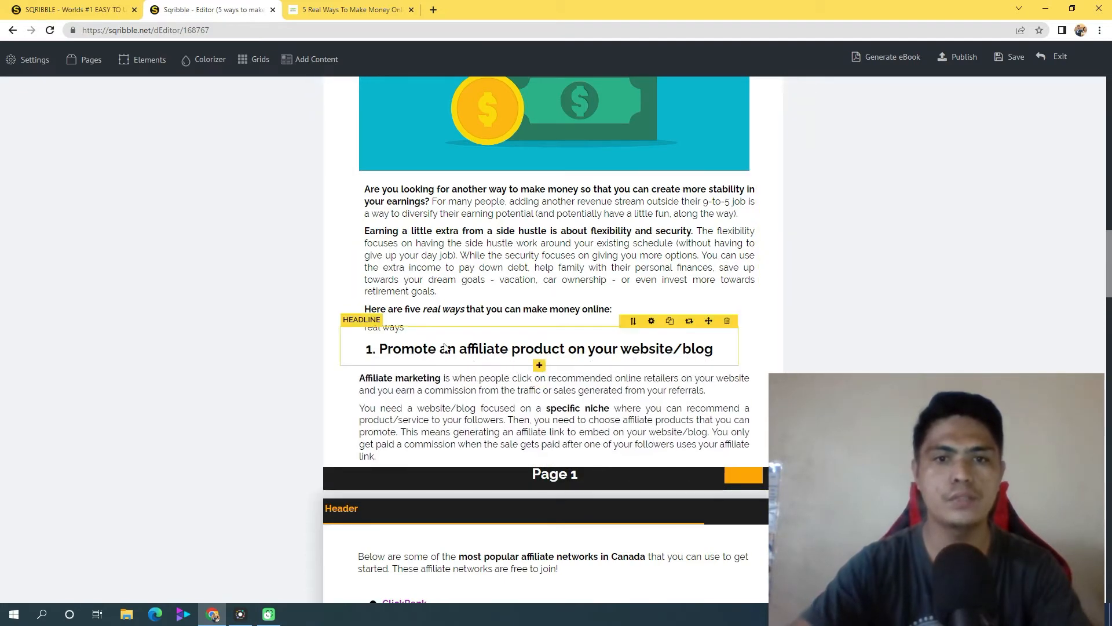
scroll(669, 346, up, 3)
scroll(669, 345, up, 1)
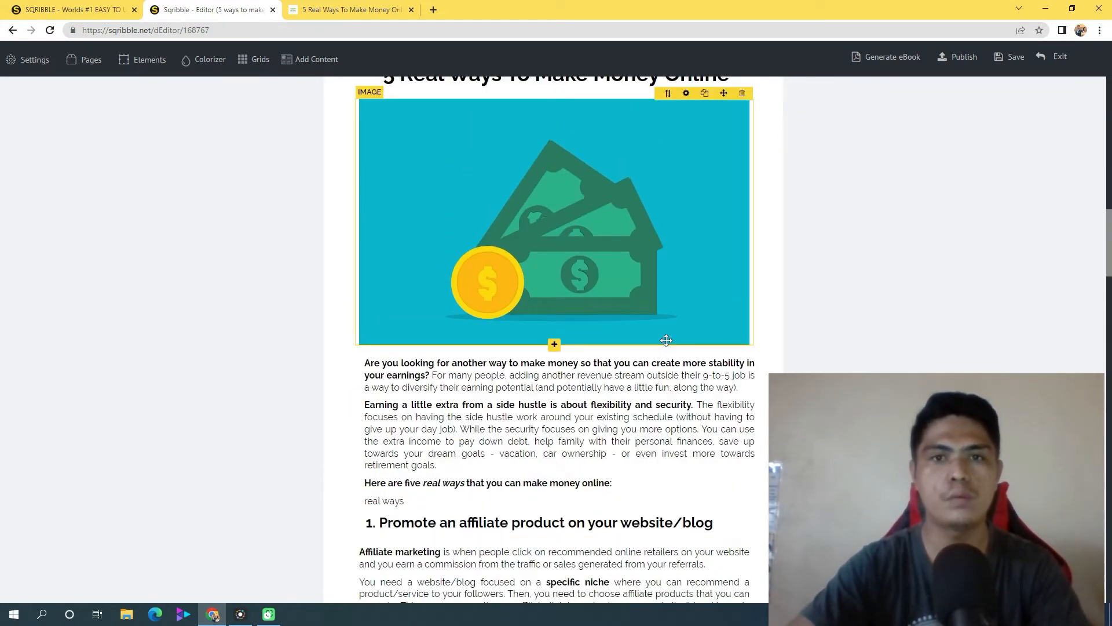
scroll(655, 353, up, 2)
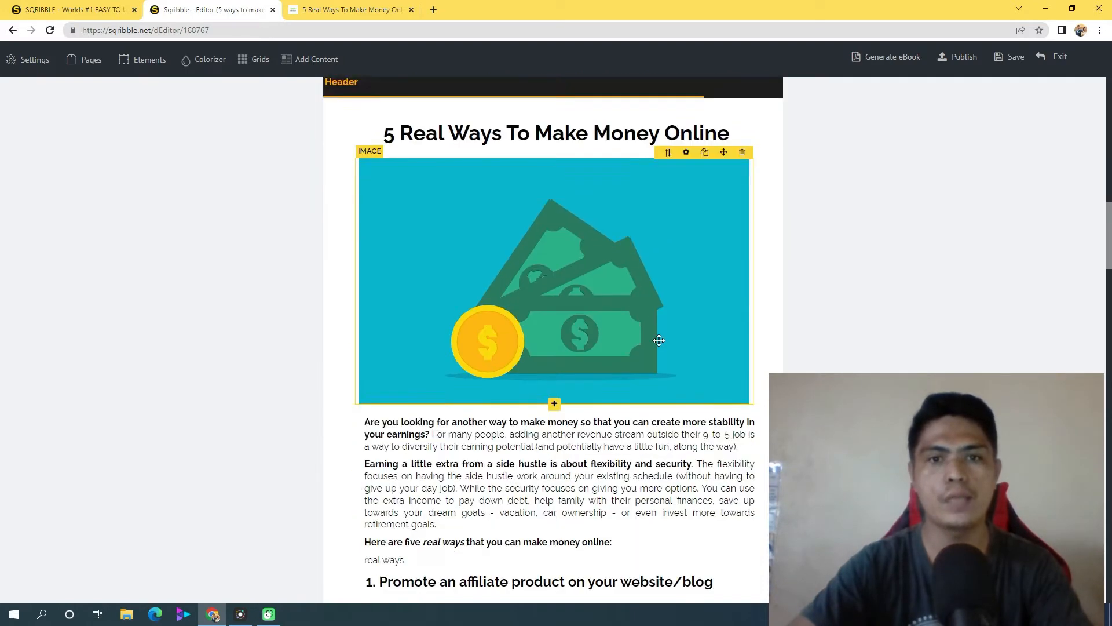
scroll(656, 342, down, 3)
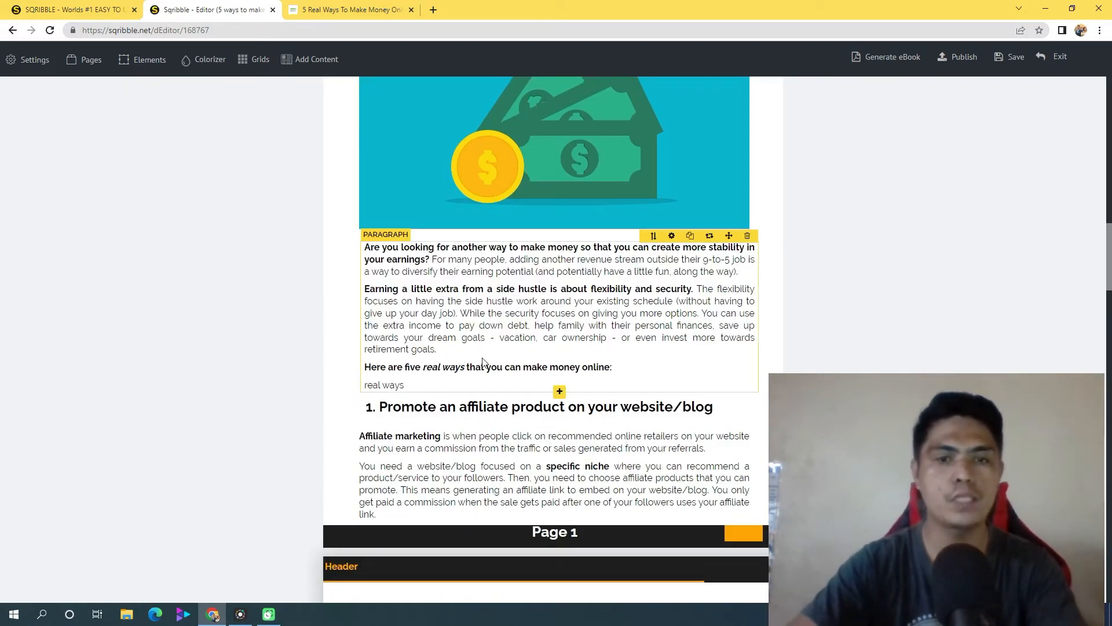
Select the bold text "Affiliate marketing" on page 1 and copy the URL of the source web article from its browser tab
scroll(691, 367, down, 2)
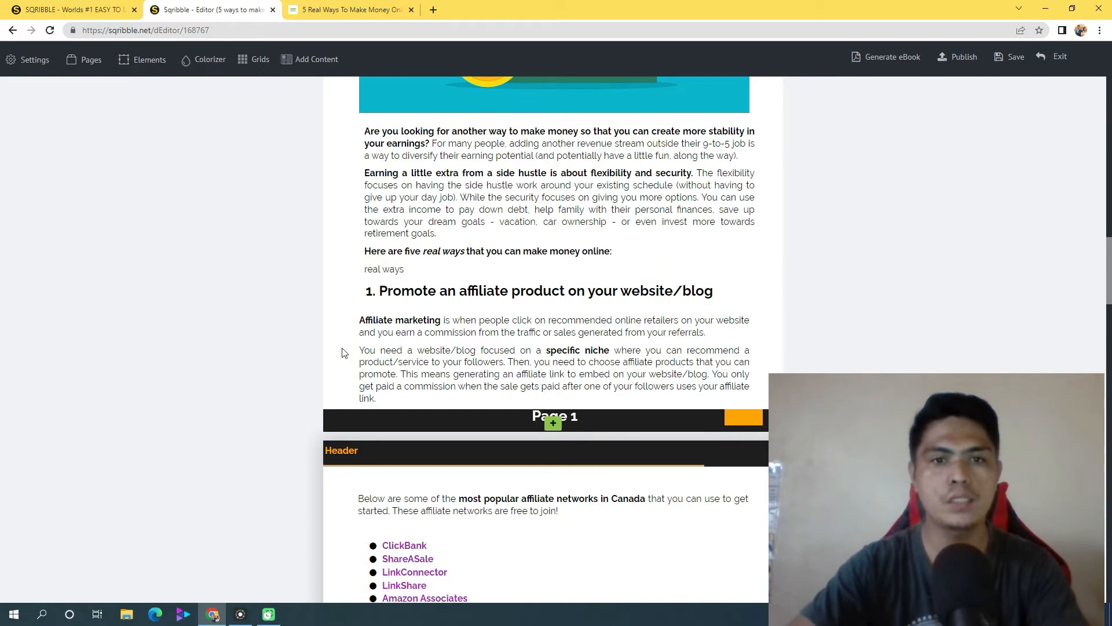
click(383, 326)
triple_click(387, 325)
click(423, 326)
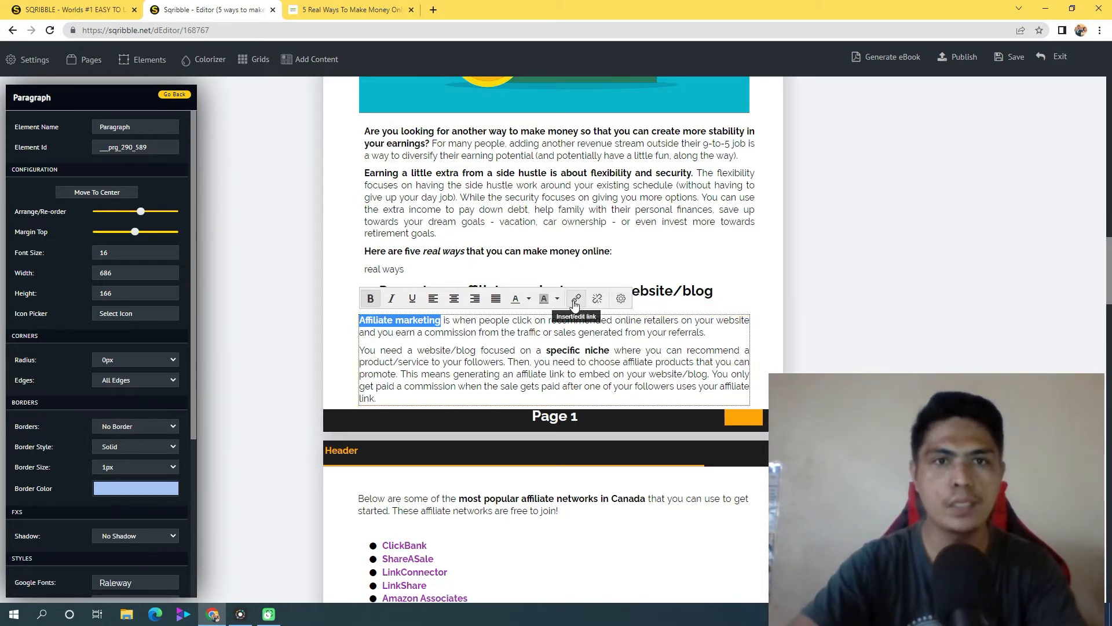
click(353, 9)
right_click(162, 29)
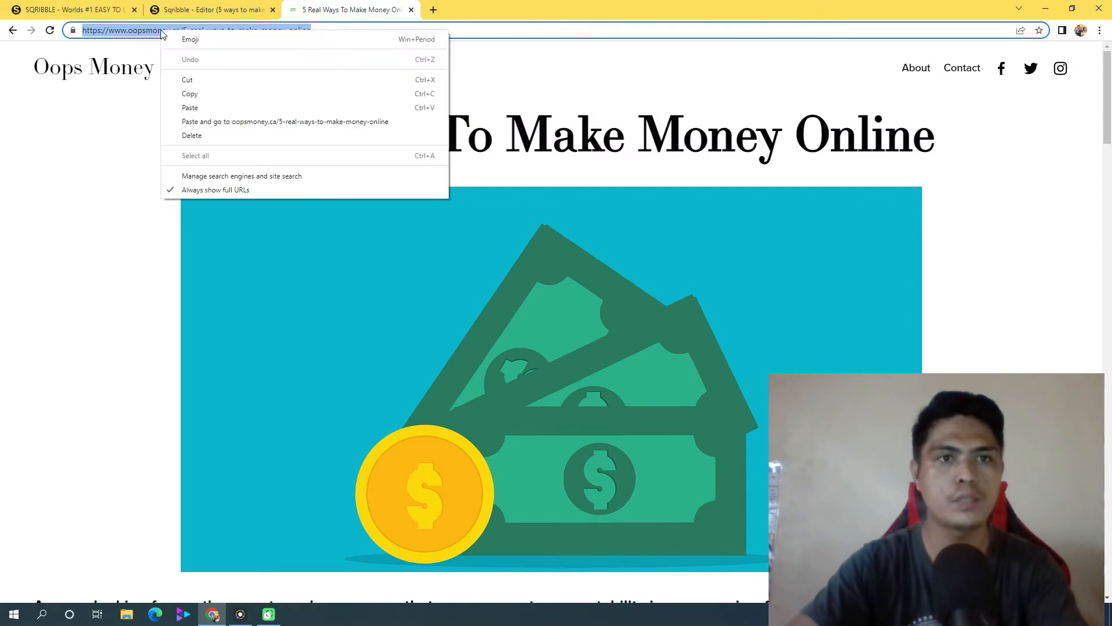
click(210, 96)
key(ctrl+shift+Tab)
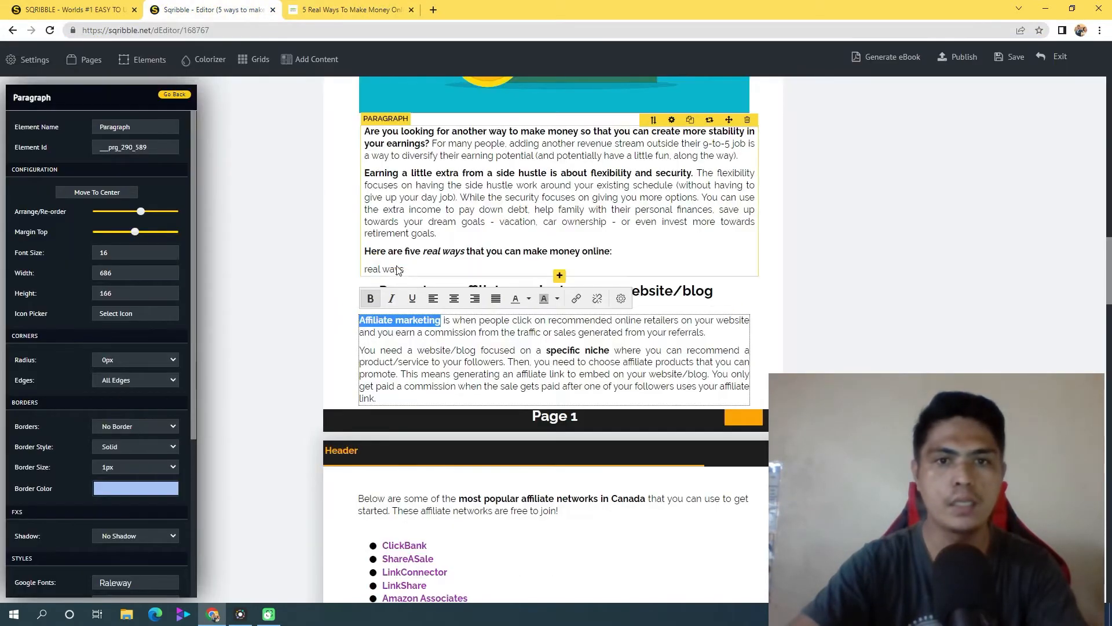
Link the selected "Affiliate marketing" text to the copied oopsmoney.ca/5-real-ways-to-make-money-online address
click(577, 300)
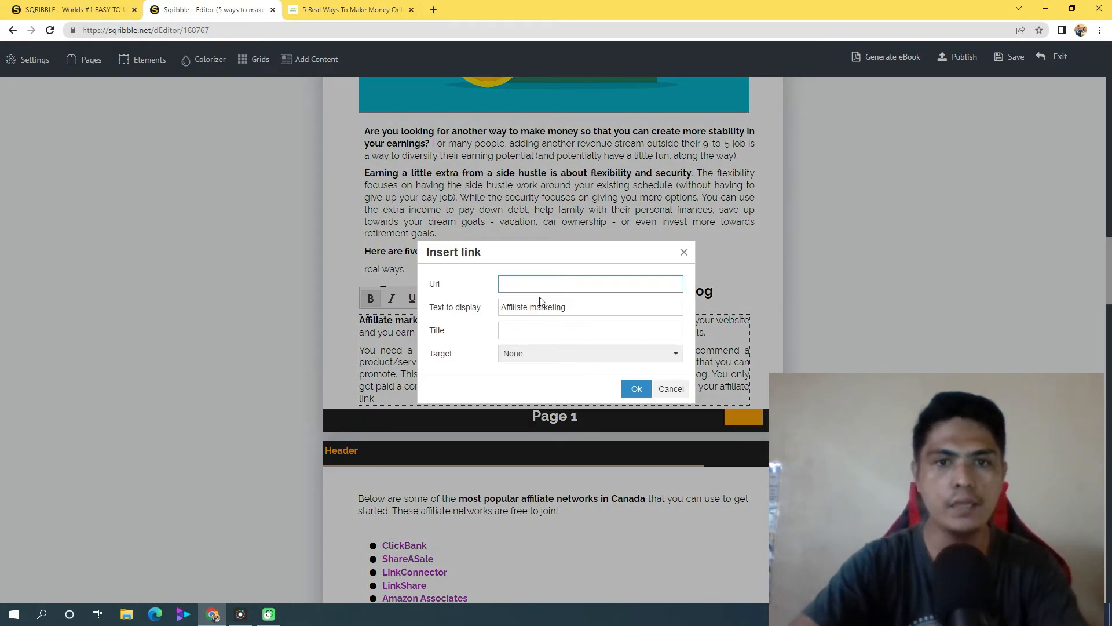
key(ctrl+v)
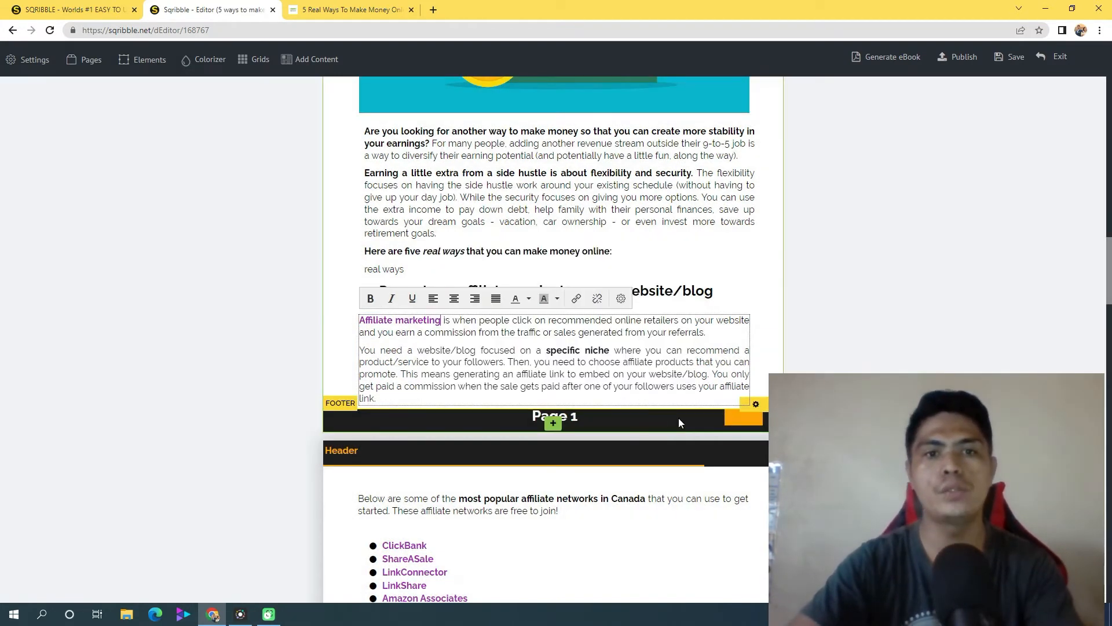
click(636, 389)
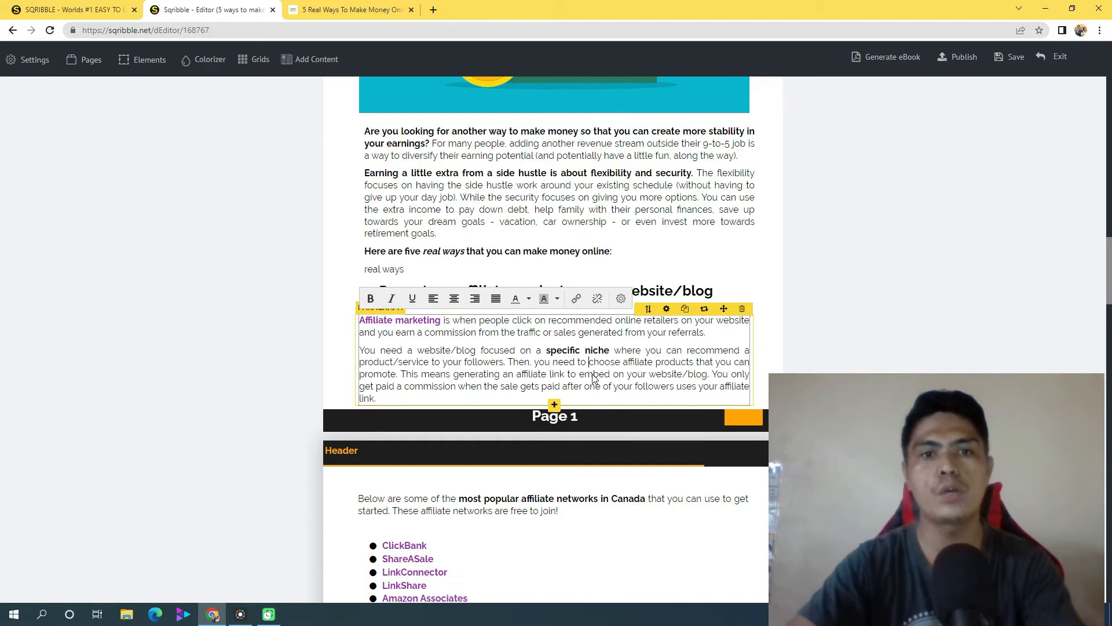
click(589, 362)
click(349, 245)
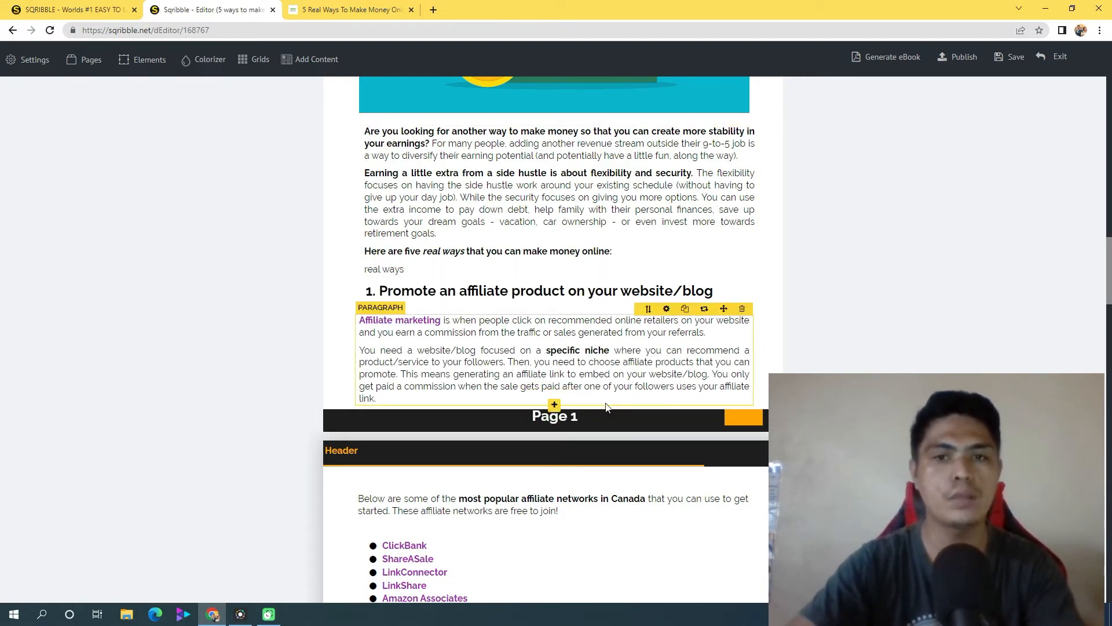
Move the YouTube milestones bullet list on page 2 up beneath its paragraph so that it clears the footer
drag(1110, 283, 1110, 357)
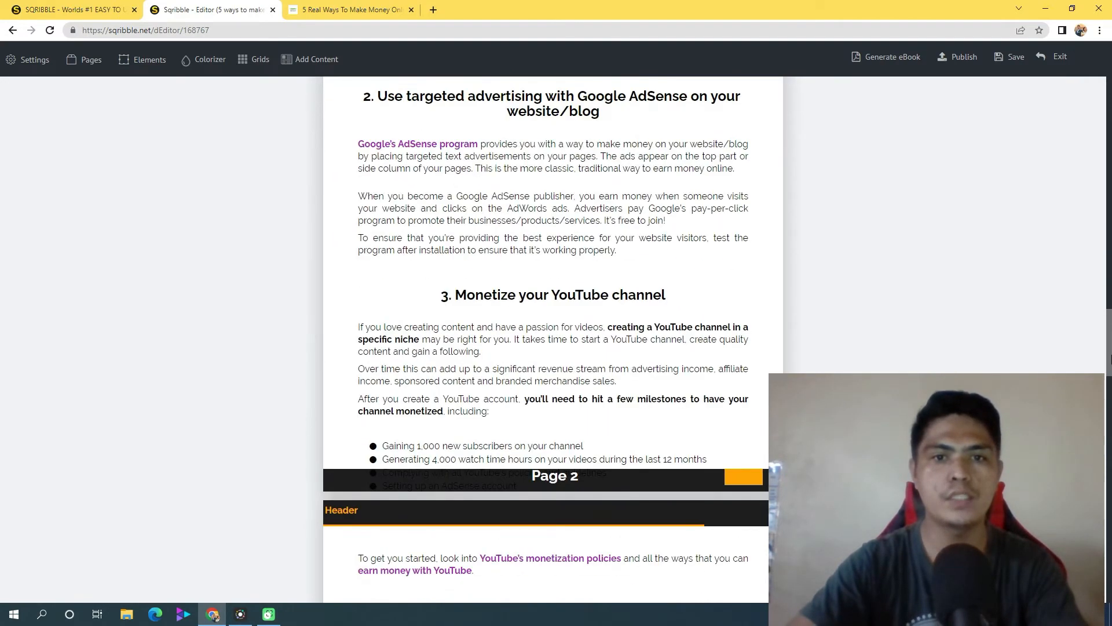
scroll(413, 458, down, 2)
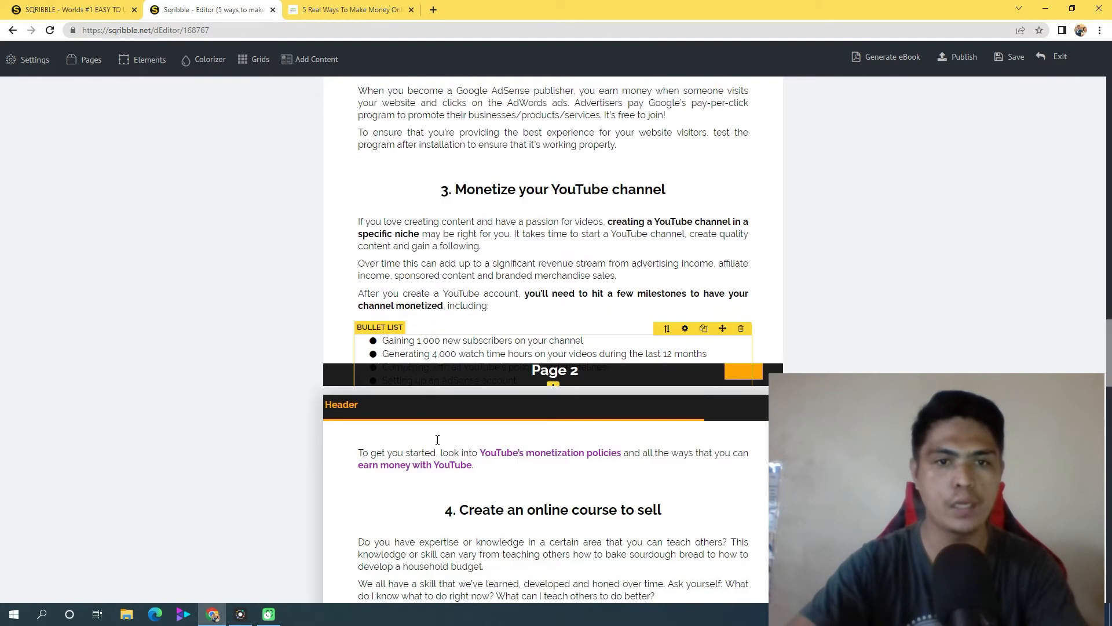
click(411, 337)
click(675, 270)
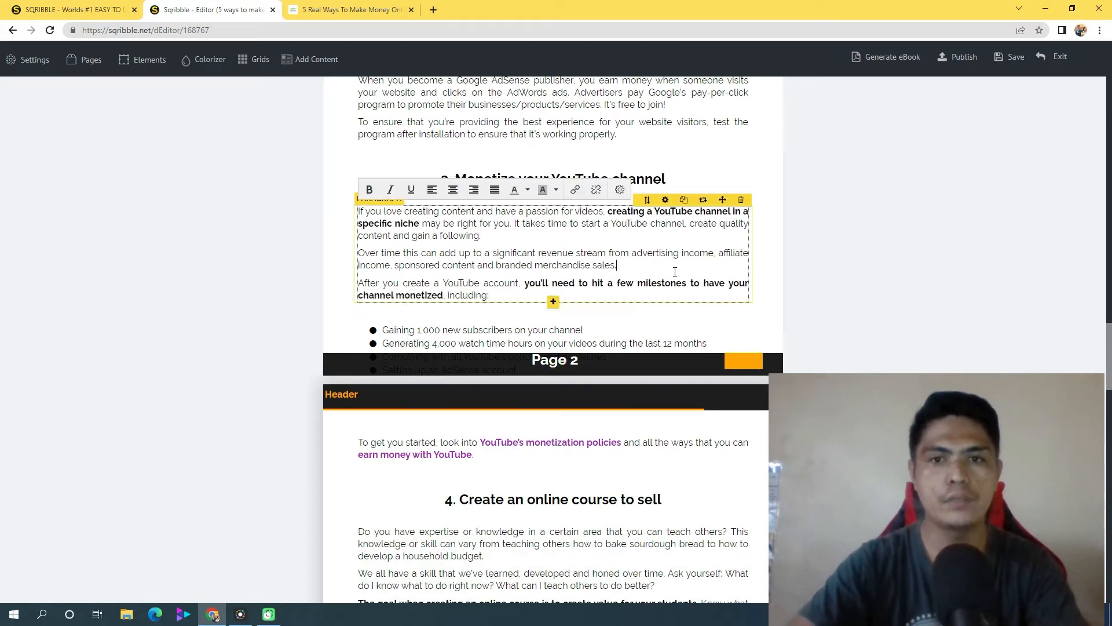
mouse_move(721, 317)
mouse_down()
mouse_move(708, 280)
mouse_move(720, 198)
mouse_move(715, 307)
mouse_move(718, 298)
mouse_up()
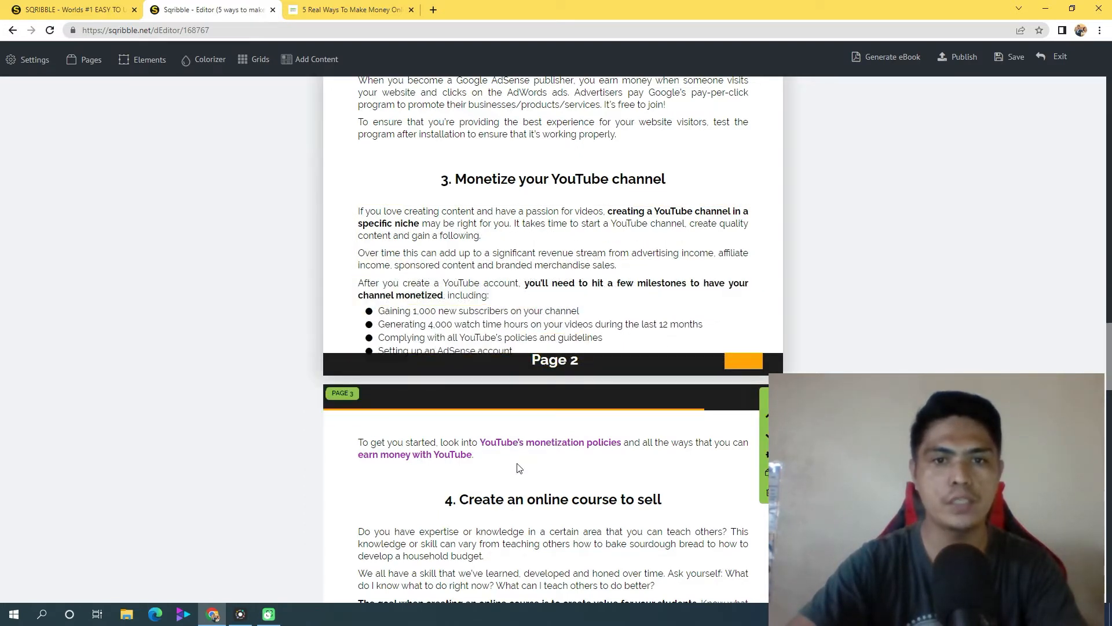
click(661, 299)
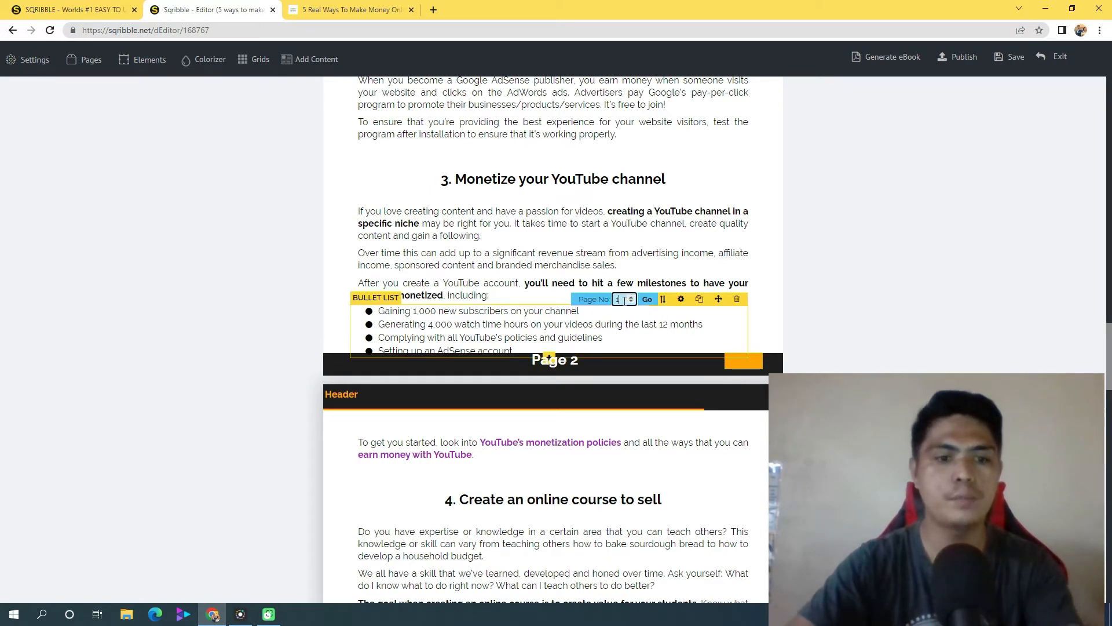
key(BackSpace)
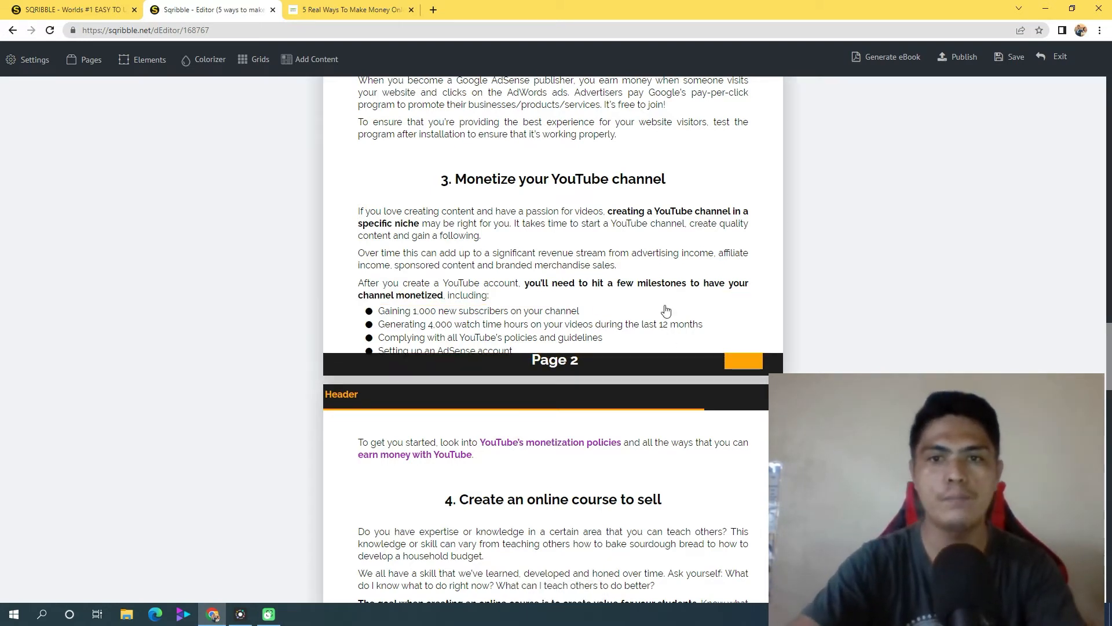
drag(1110, 362, 1109, 148)
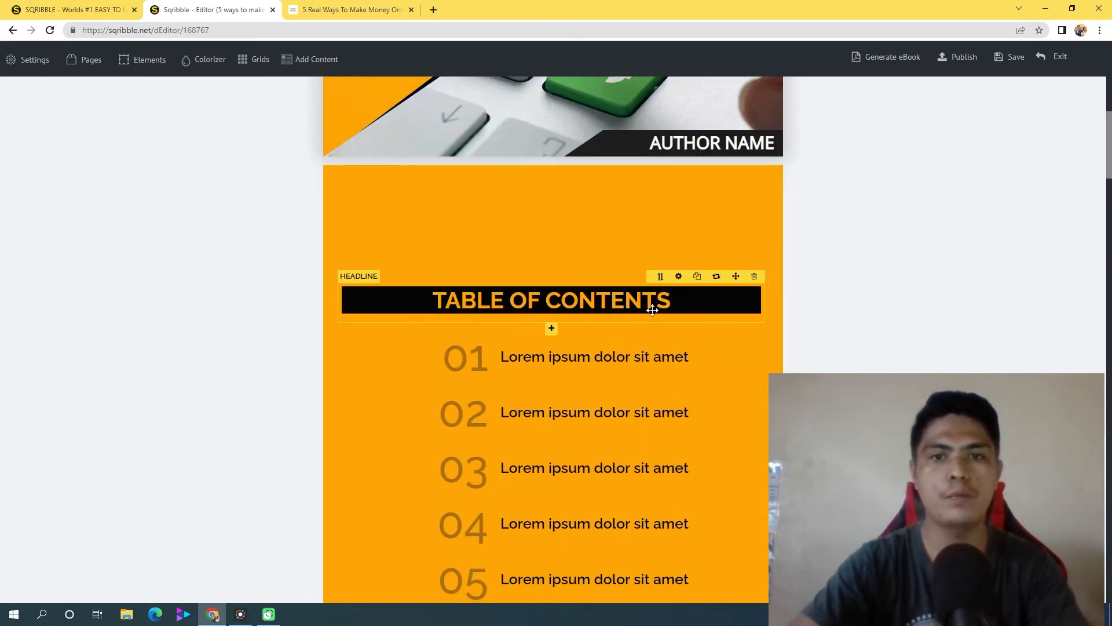
click(335, 7)
drag(1109, 119, 1108, 219)
drag(598, 248, 75, 246)
key(ctrl+shift+Tab)
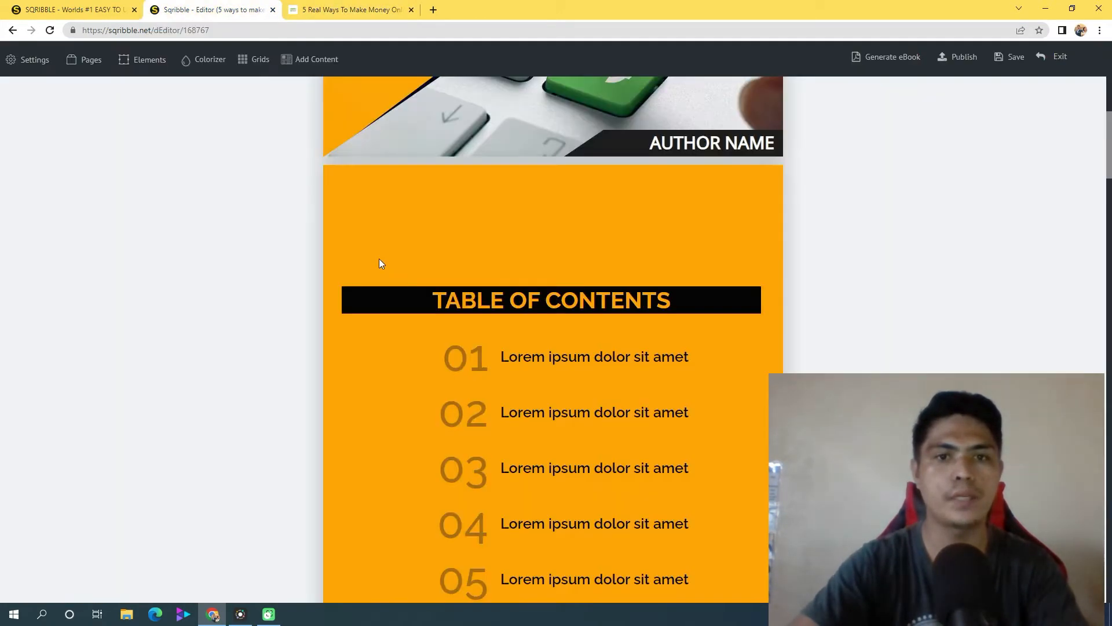
Copy the headline "1. Promote an affiliate product on your website/blog" from page 1
drag(1108, 145, 1109, 258)
click(562, 400)
double_click(562, 400)
triple_click(562, 400)
right_click(562, 399)
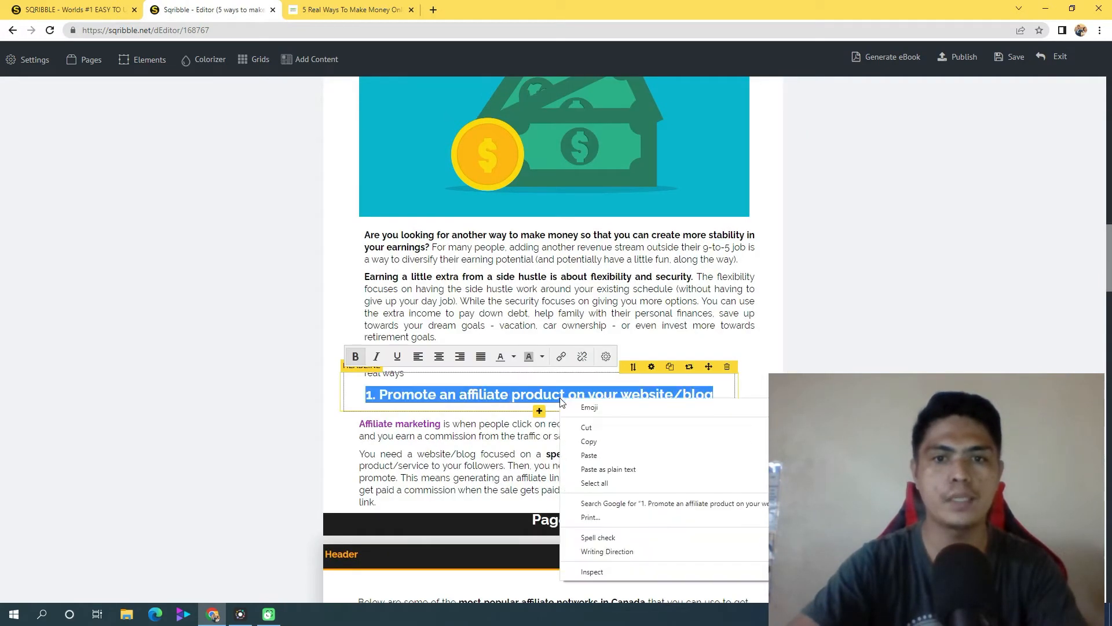
click(602, 439)
Replace the placeholder text of table of contents entry 01 with the copied headline as plain text
drag(1108, 282, 1108, 191)
click(576, 170)
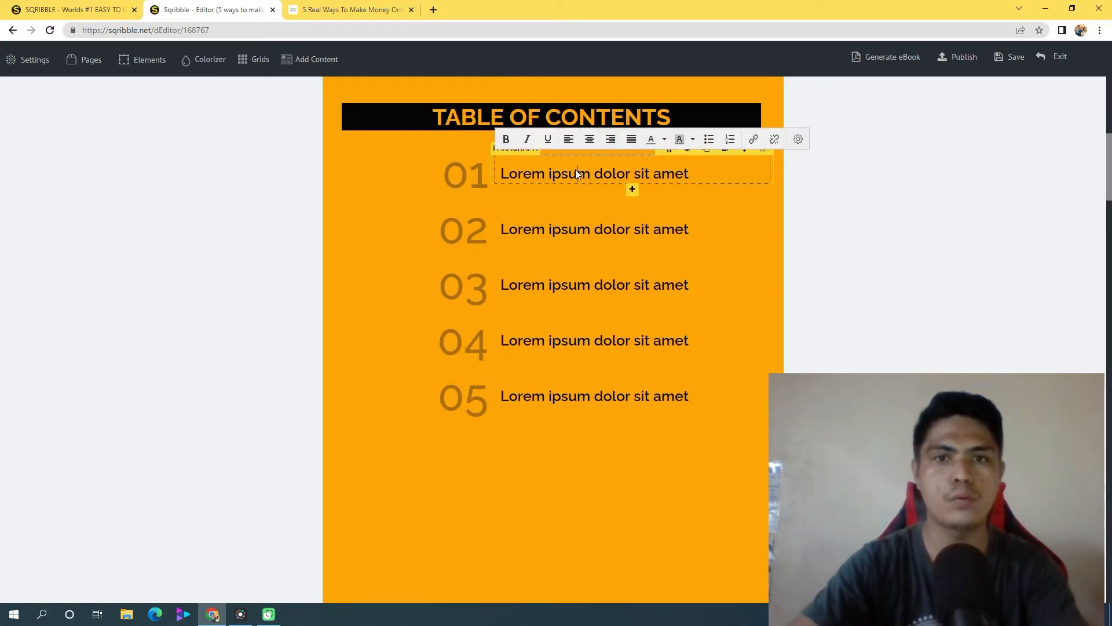
triple_click(575, 170)
right_click(575, 169)
click(623, 241)
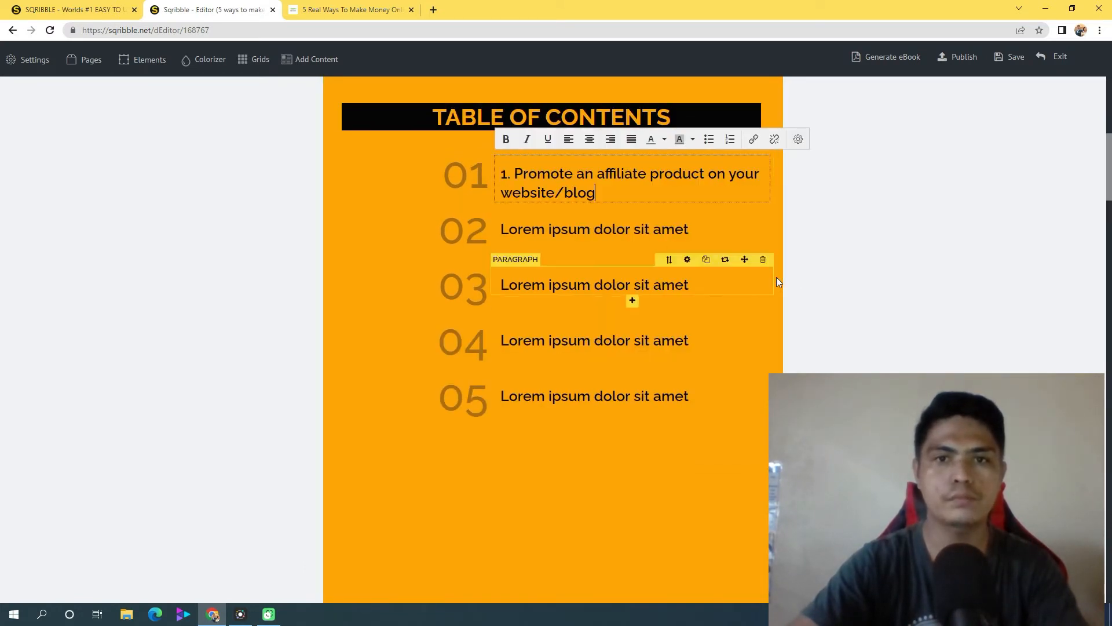
Remove the leading "1. " from entry 01 so that it starts with "Promote an affiliate product"
double_click(515, 174)
triple_click(516, 174)
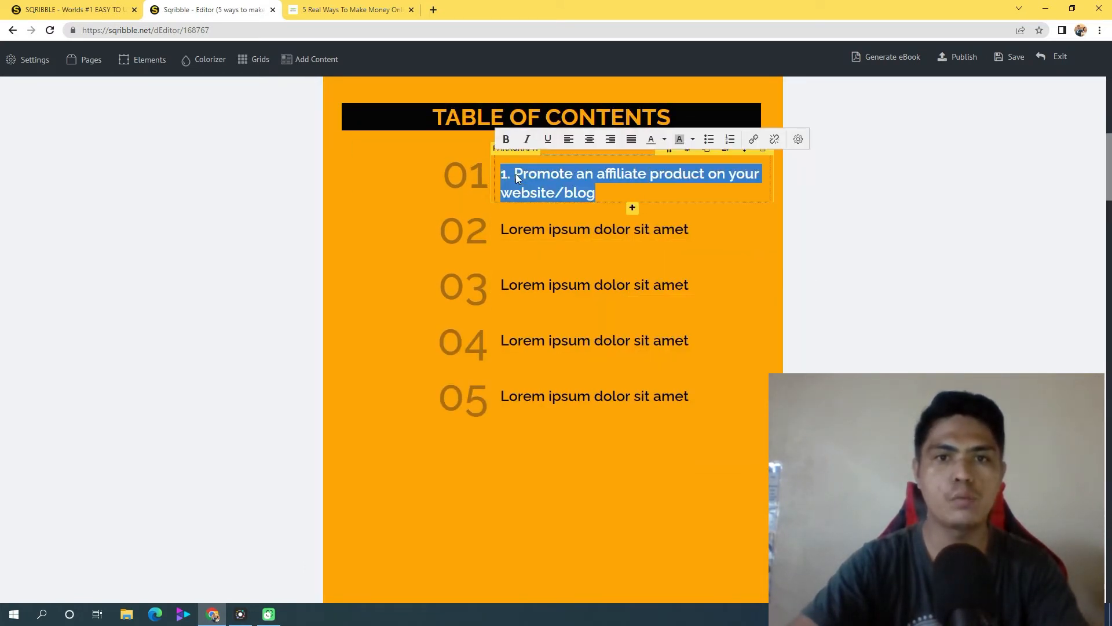
click(520, 172)
key(Left)
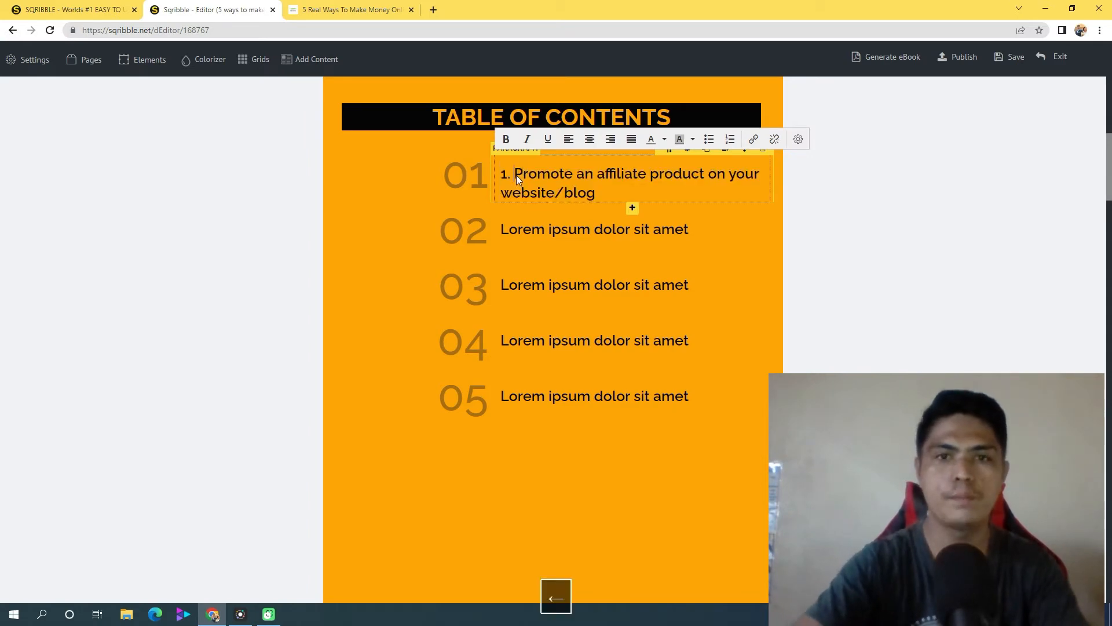
key(BackSpace)
key(BackSpace)
key(BackSpace)
Copy the headline "2. Use targeted advertising with Google AdSense on your website/blog" from page 2
drag(1106, 124, 1109, 307)
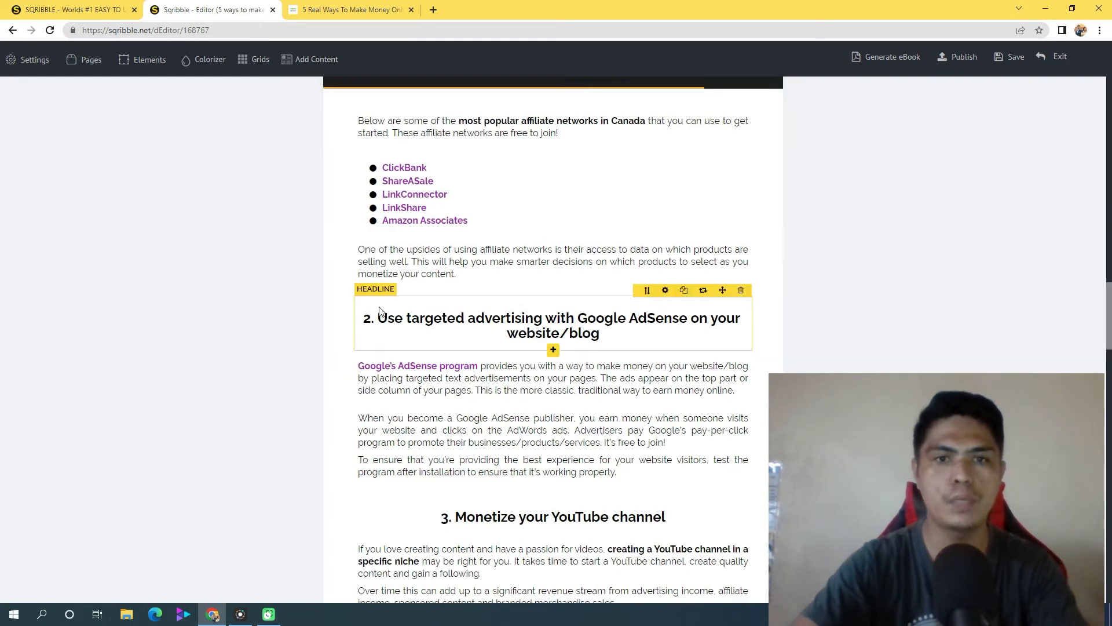
triple_click(565, 320)
right_click(565, 321)
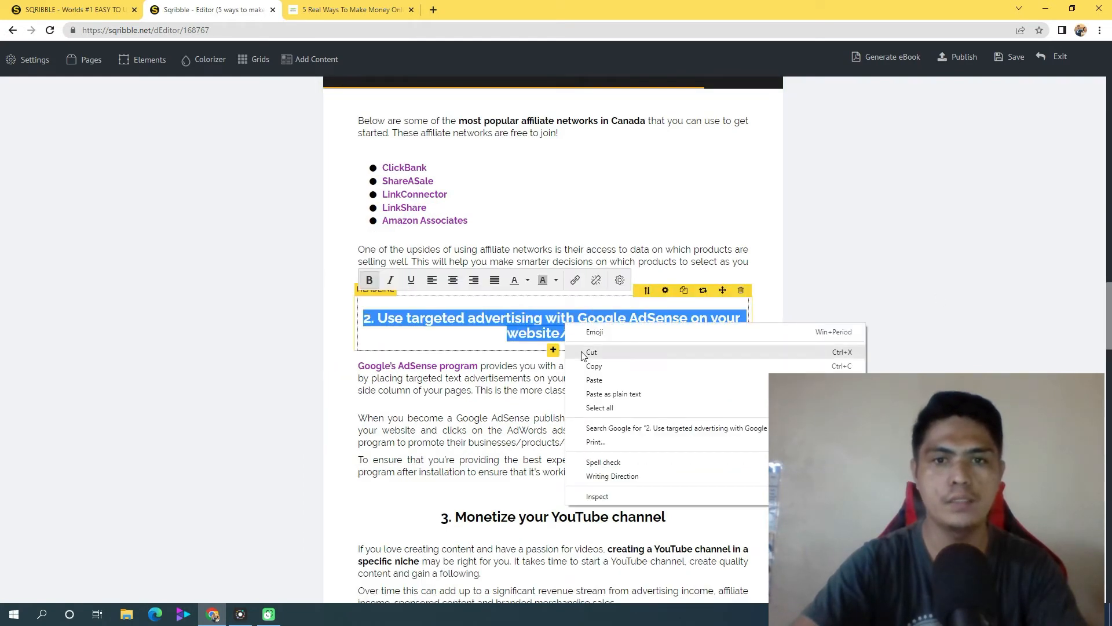
click(594, 366)
Replace the placeholder of contents entry 02 with the copied AdSense headline as plain text, without its leading "2. "
scroll(652, 232, up, 10)
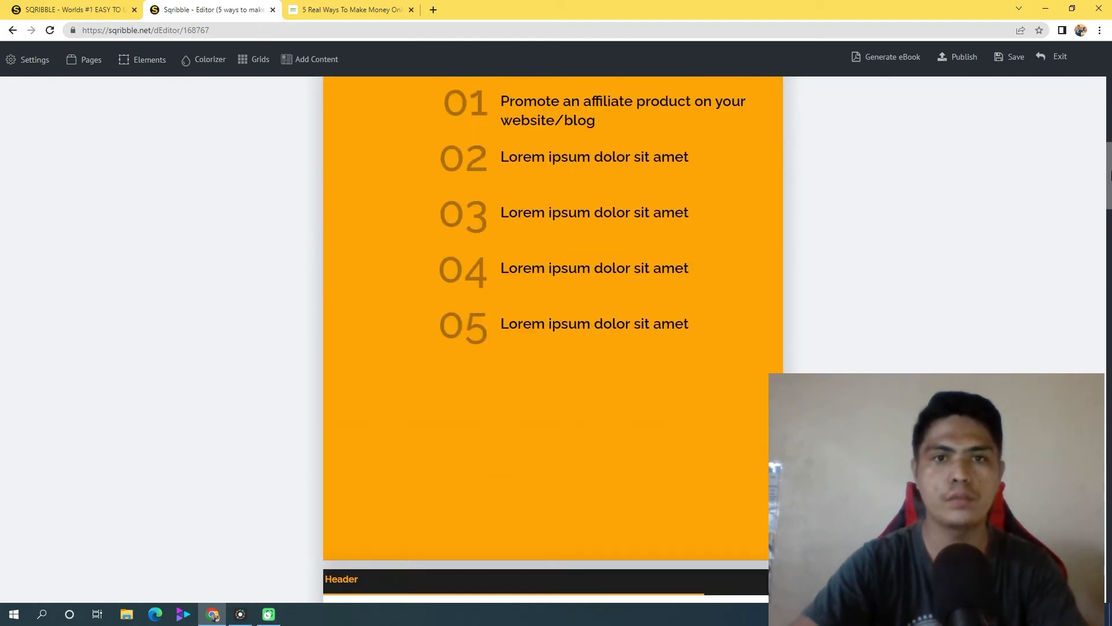
click(603, 183)
triple_click(603, 183)
right_click(603, 182)
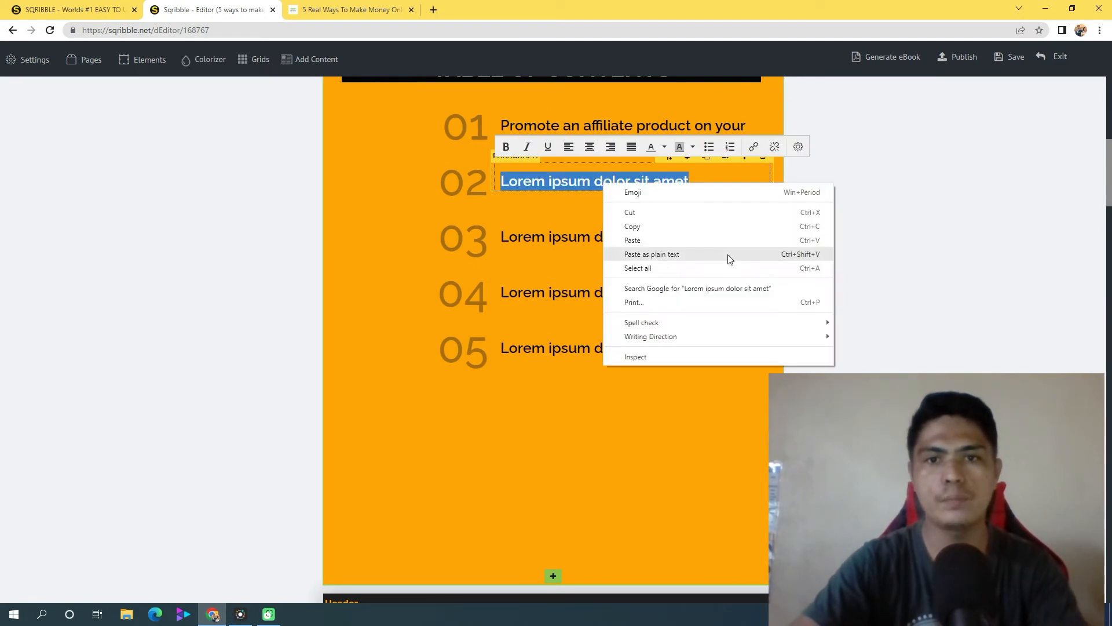
click(621, 255)
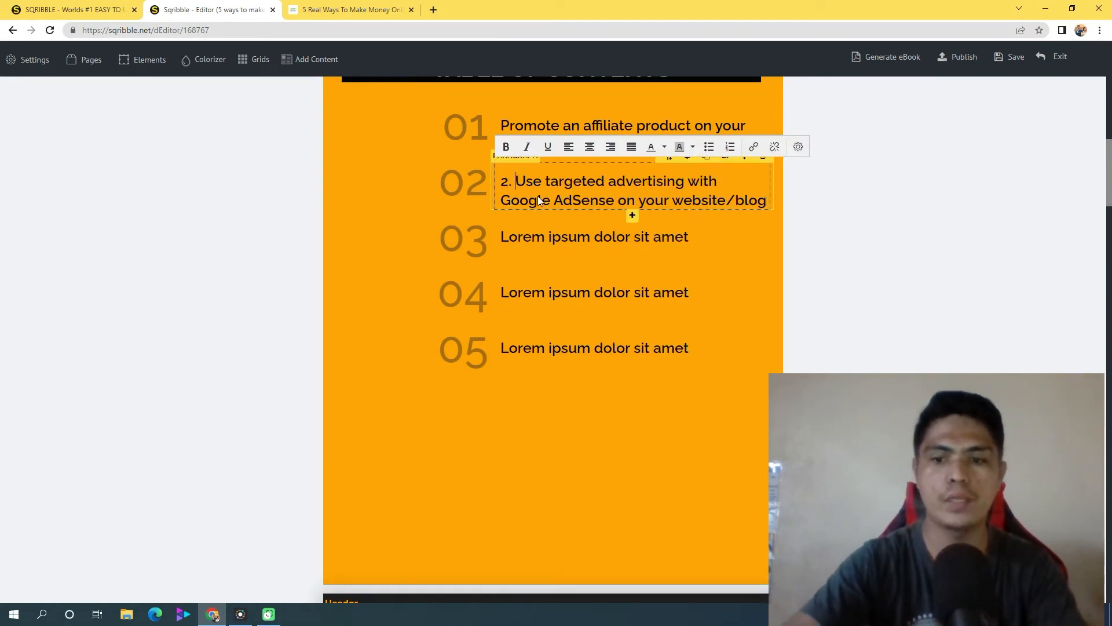
key(BackSpace)
key(BackSpace)
key(BackSpace)
Copy the headline "3. Monetize your YouTube channel" from page 2
scroll(524, 281, down, 1)
scroll(524, 280, down, 6)
drag(1110, 242, 1110, 377)
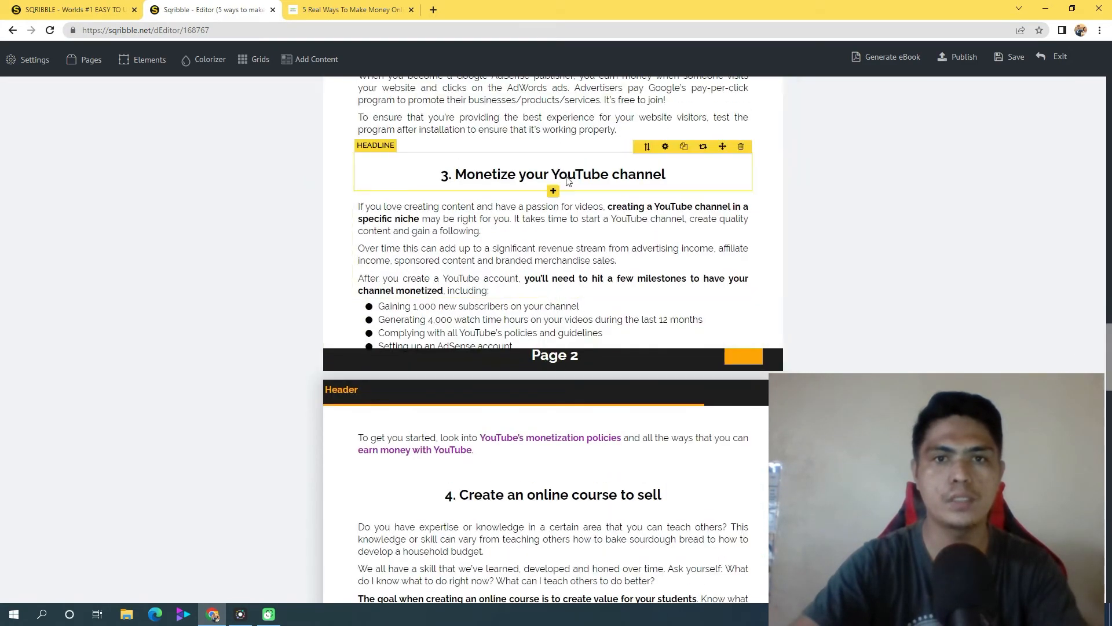
click(568, 181)
triple_click(568, 182)
right_click(569, 177)
click(619, 214)
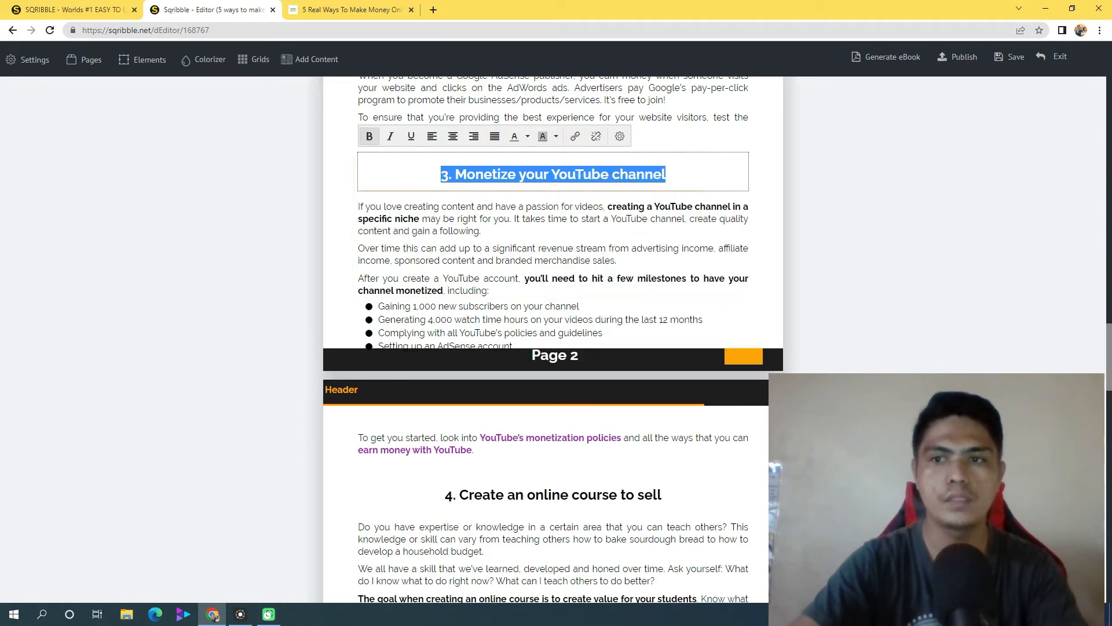
Replace the placeholder of contents entry 03 with "Monetize your YouTube channel" as plain text, dropping the leading number
scroll(624, 242, up, 20)
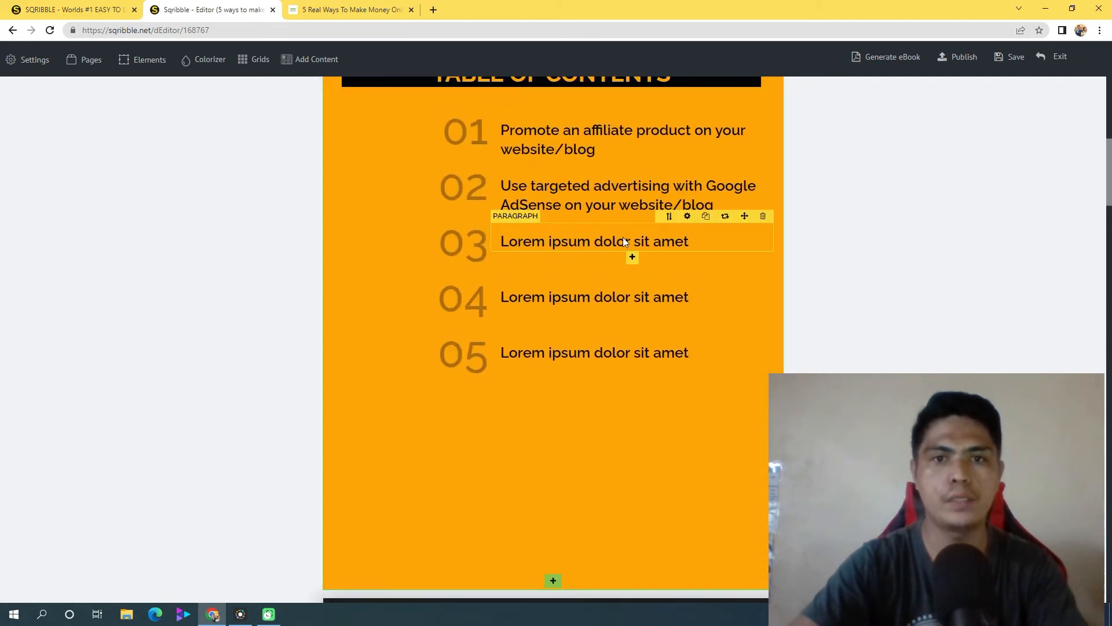
triple_click(593, 241)
right_click(594, 240)
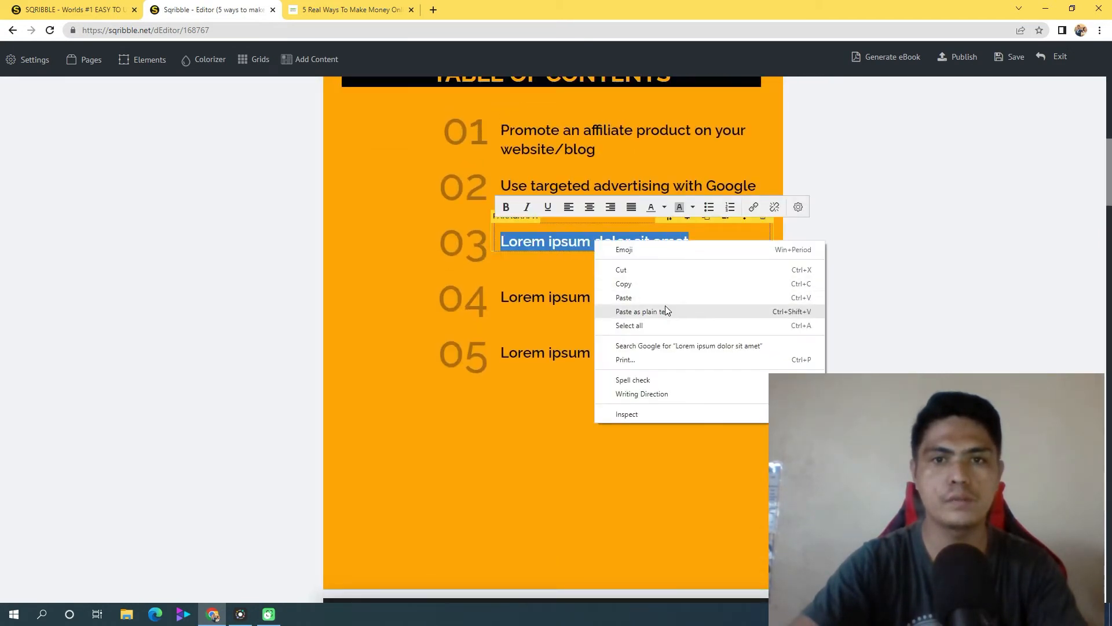
click(665, 311)
click(516, 245)
key(BackSpace)
key(BackSpace)
key(BackSpace)
Copy the headline "4. Create an online course to sell" from page 3
scroll(1108, 162, up, 2)
drag(1108, 162, 1110, 394)
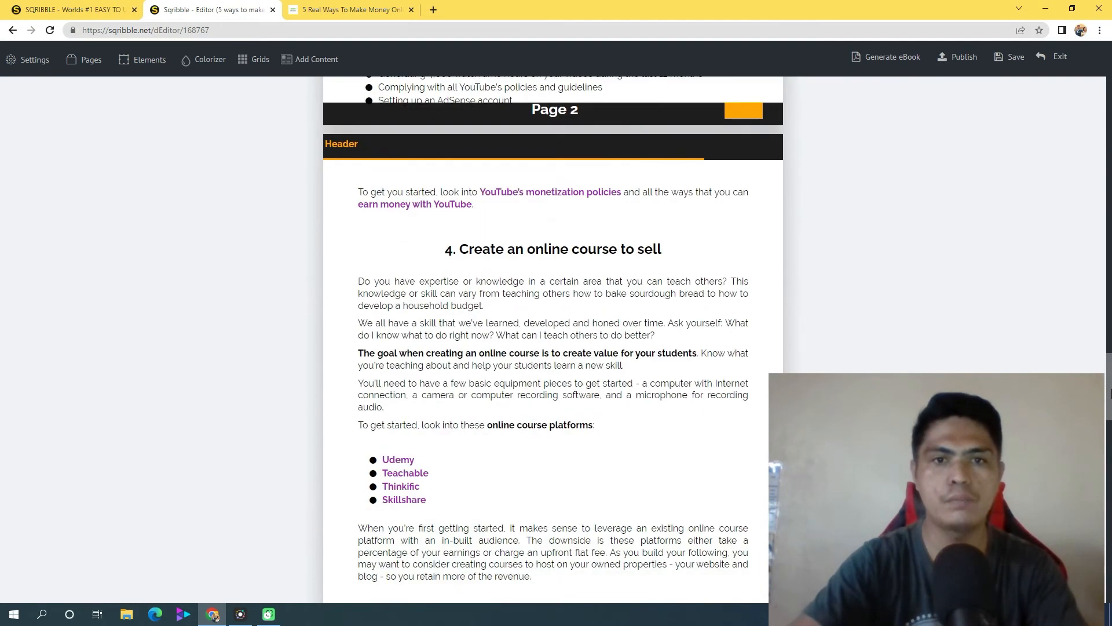
triple_click(547, 251)
right_click(546, 255)
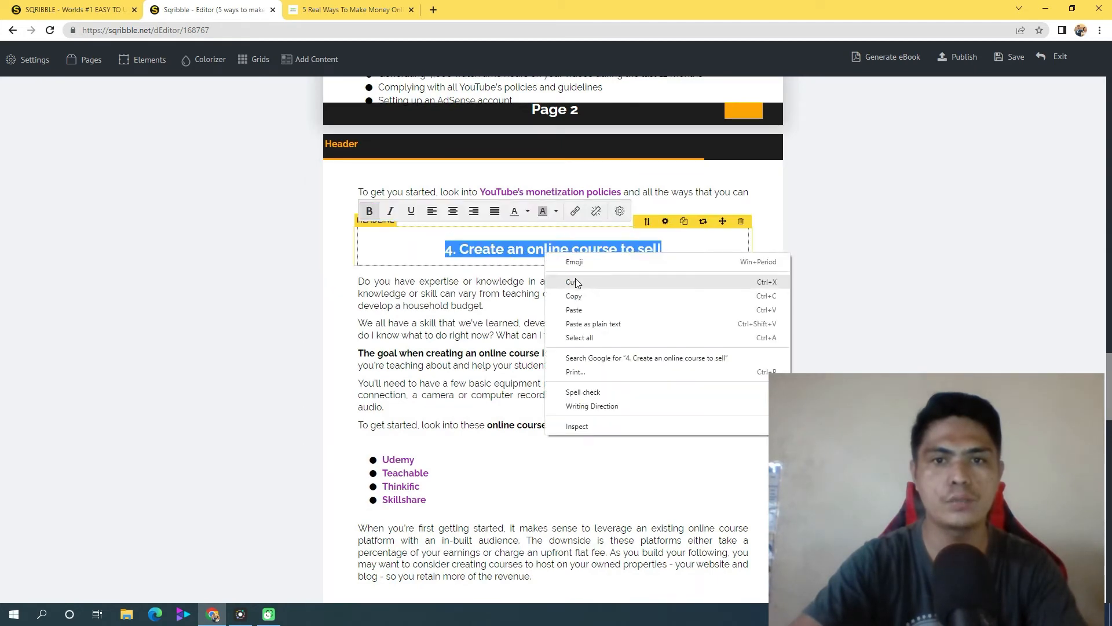
click(573, 295)
Replace the placeholder of contents entry 04 with "Create an online course to sell" as plain text, dropping the leading number
drag(1109, 394, 1109, 190)
click(570, 230)
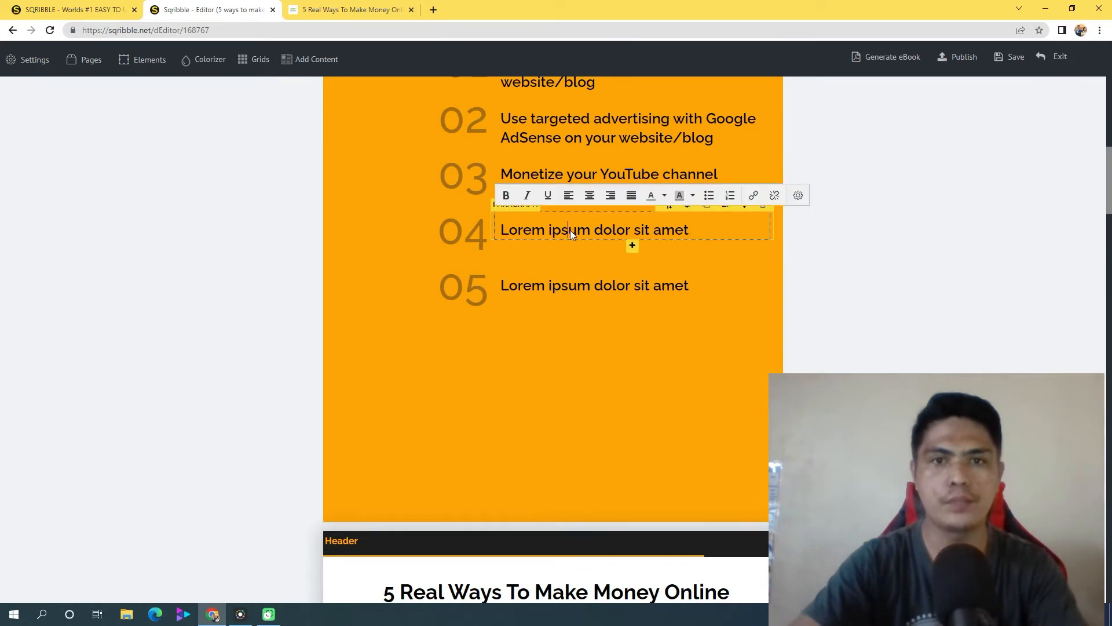
triple_click(571, 231)
right_click(570, 231)
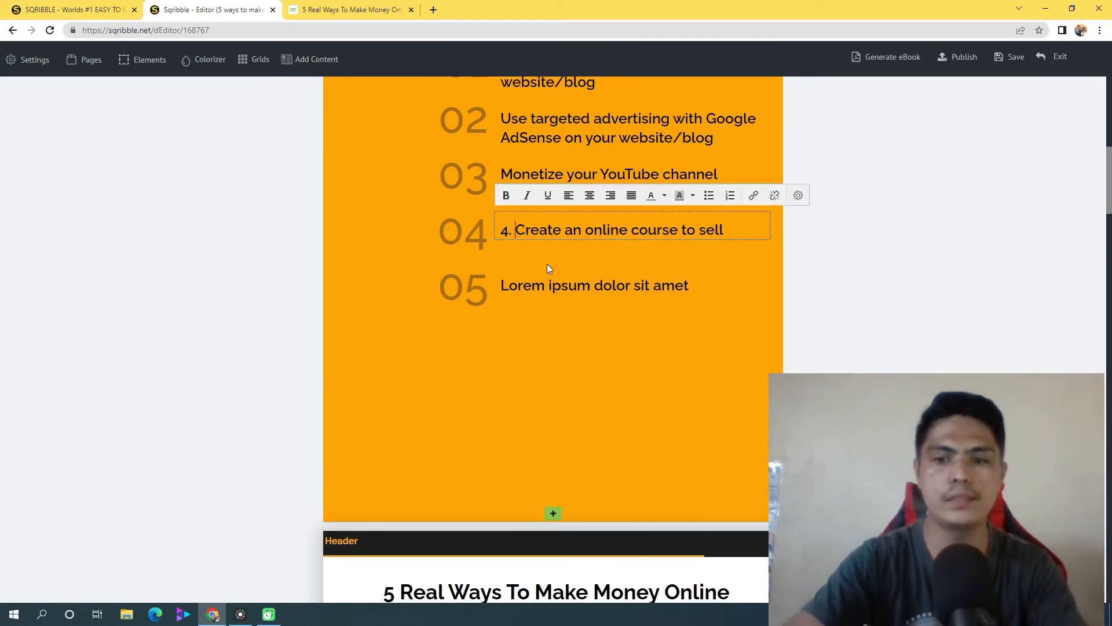
key(BackSpace)
key(BackSpace)
key(BackSpace)
Copy the headline "5. Publish and sell your e-book on Amazon" from page 3
drag(1109, 186, 1110, 423)
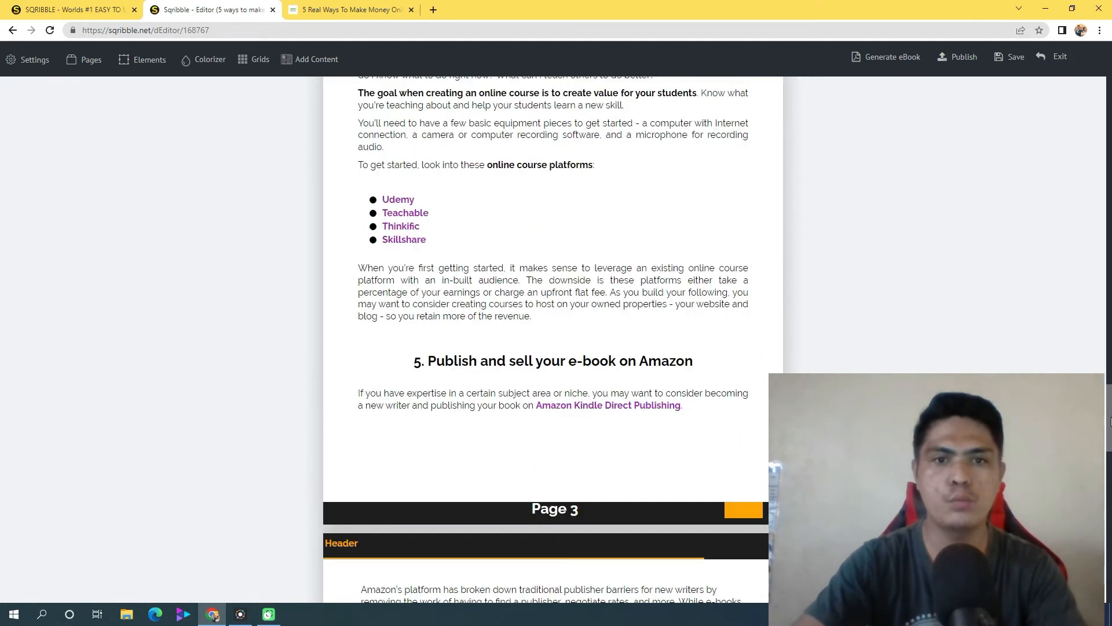
click(504, 365)
triple_click(504, 372)
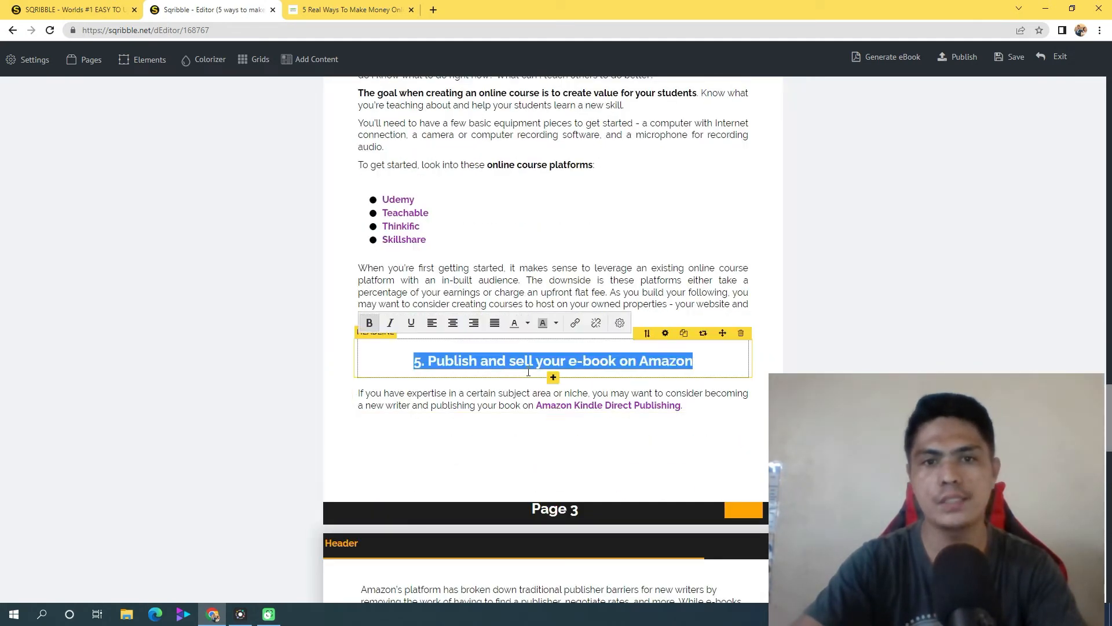
right_click(547, 367)
click(599, 409)
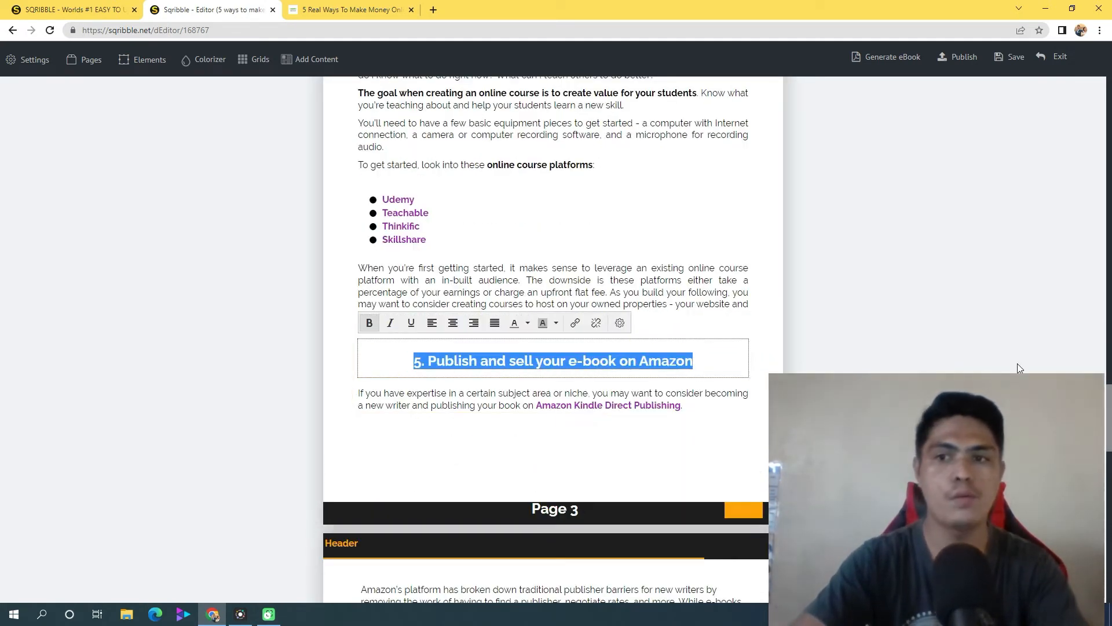
Try to replace the placeholder of contents entry 05 with the copied Amazon headline, keeping its source formatting
scroll(554, 348, down, 8)
drag(1110, 490, 1110, 188)
triple_click(614, 265)
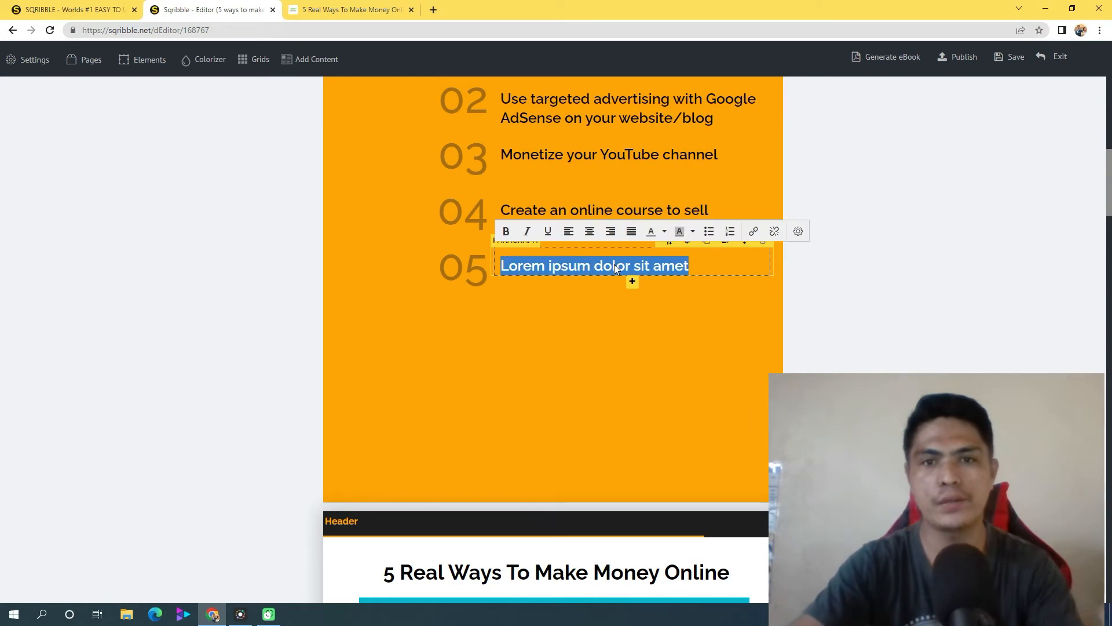
key(ctrl+v)
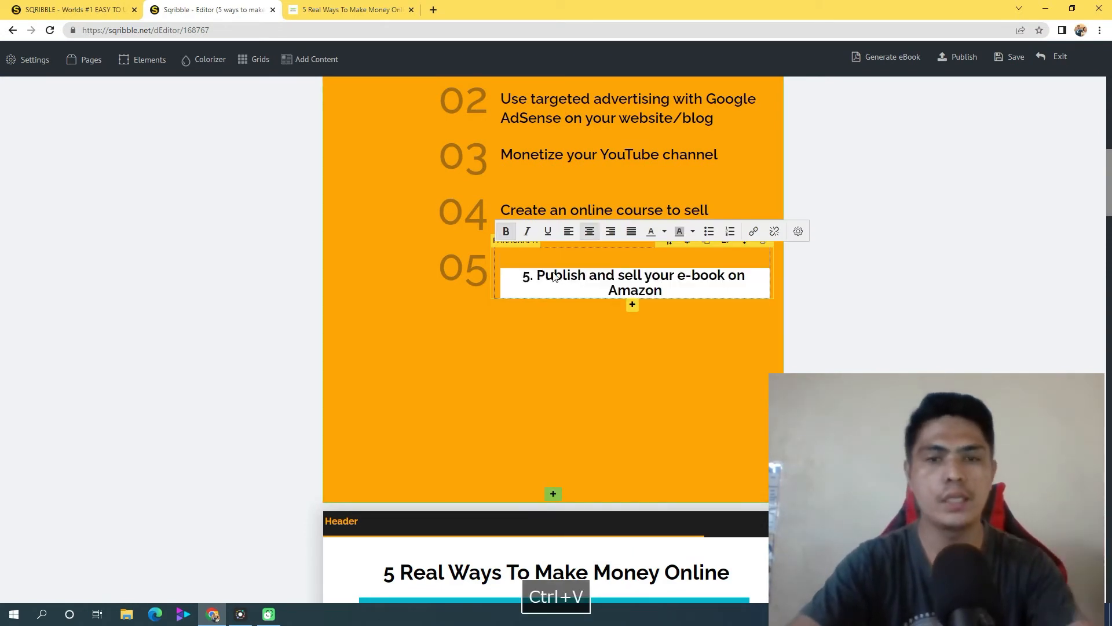
click(579, 353)
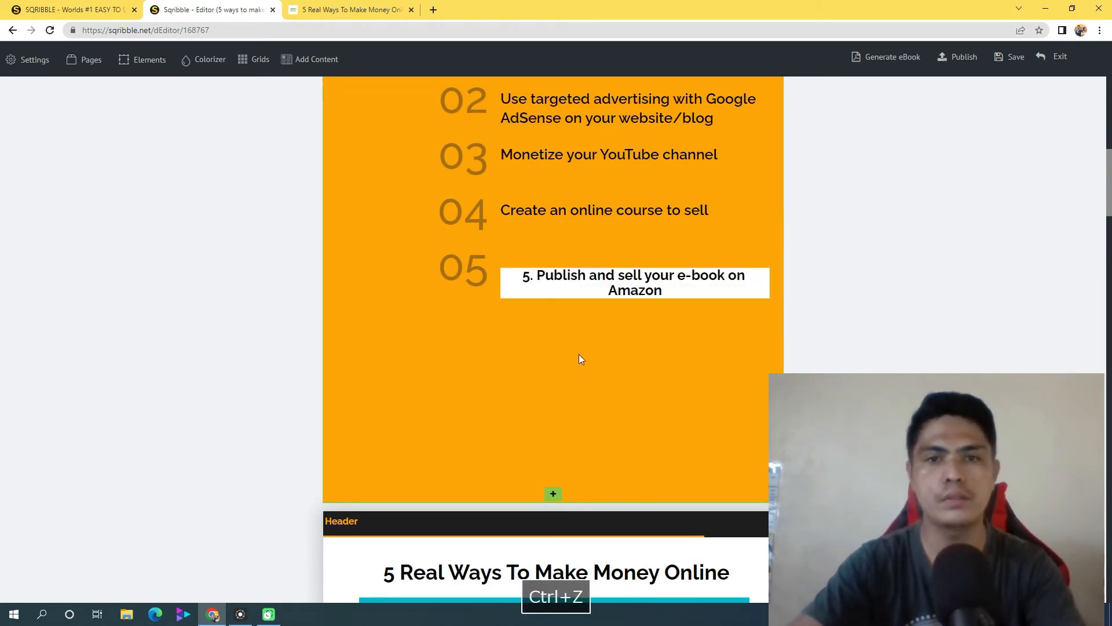
Undo the formatted paste in contents entry 05
click(579, 284)
triple_click(559, 289)
click(539, 343)
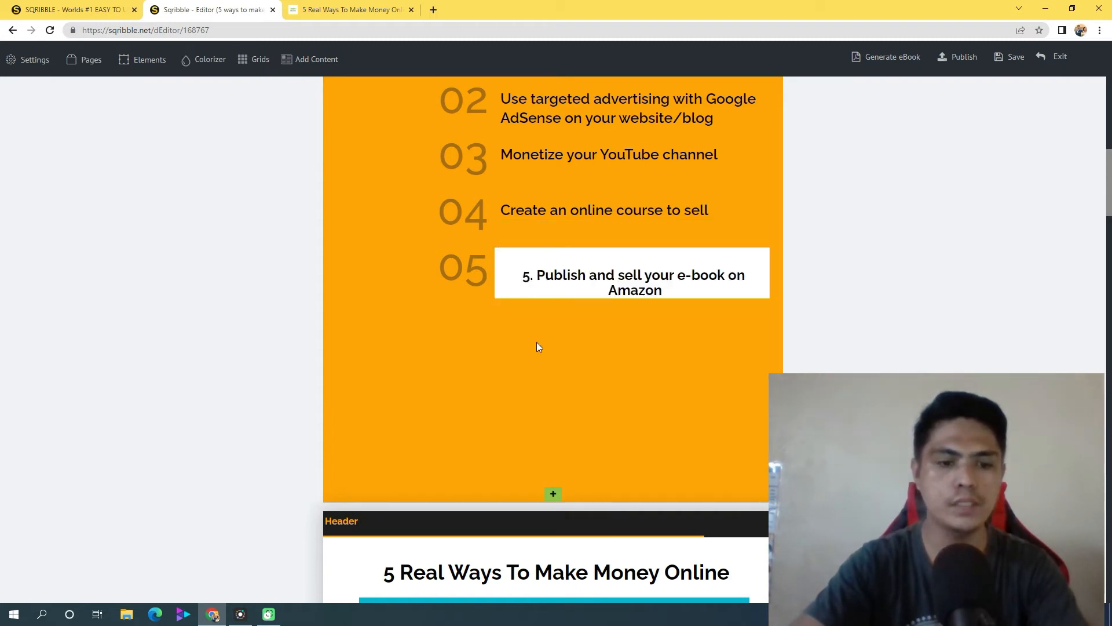
key(ctrl+z)
key(ctrl+z)
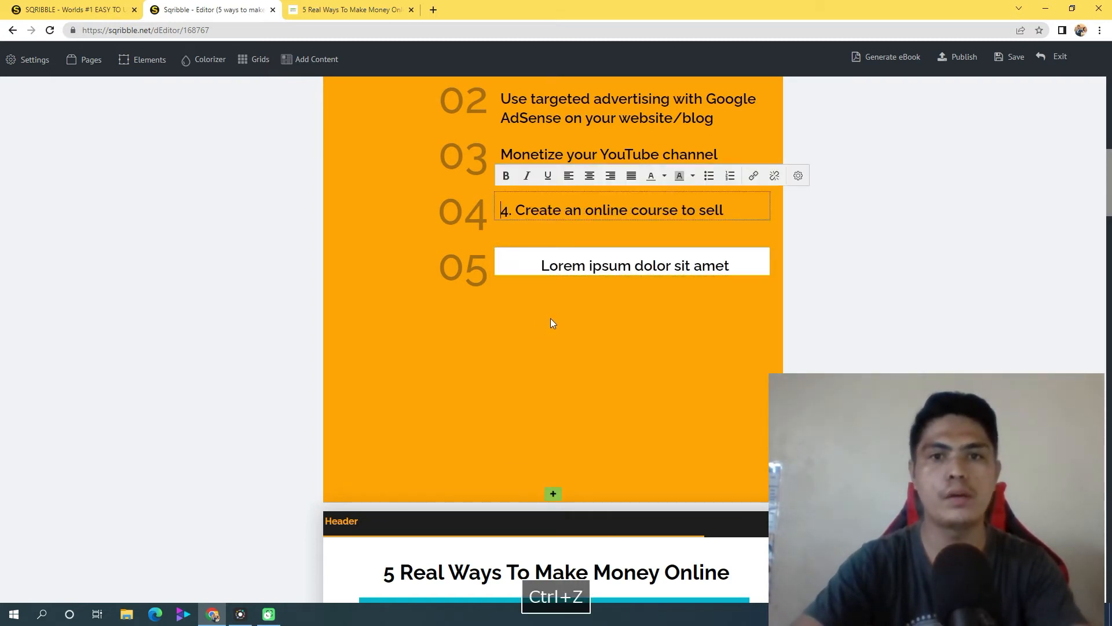
Delete the white-backed placeholder paragraph beside number 05 in the table of contents
triple_click(551, 272)
click(551, 238)
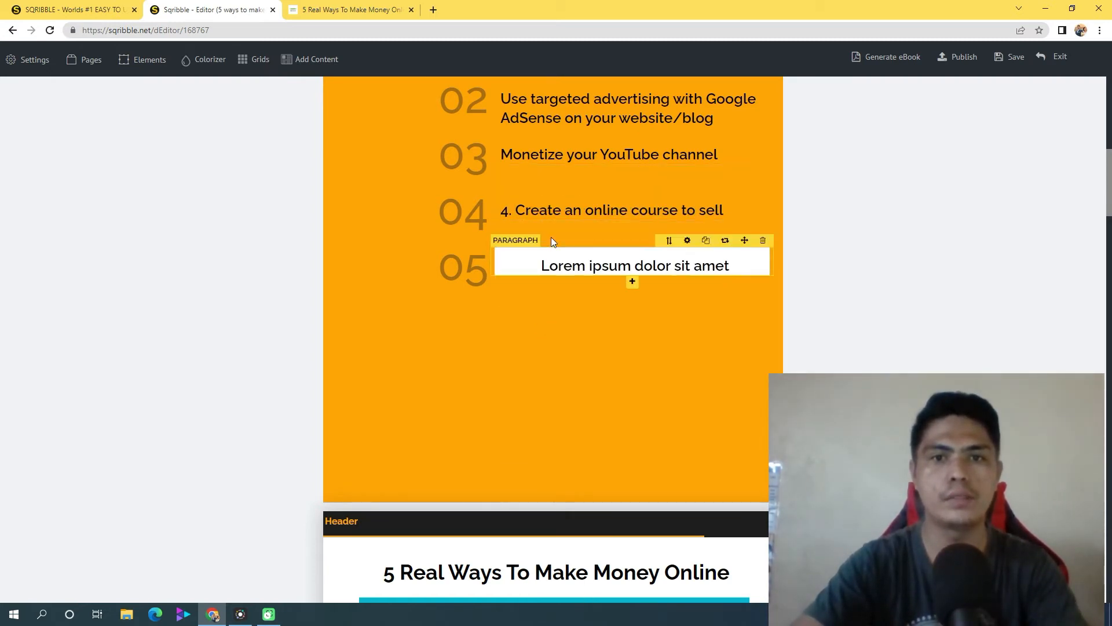
click(566, 214)
click(611, 299)
double_click(613, 264)
click(612, 297)
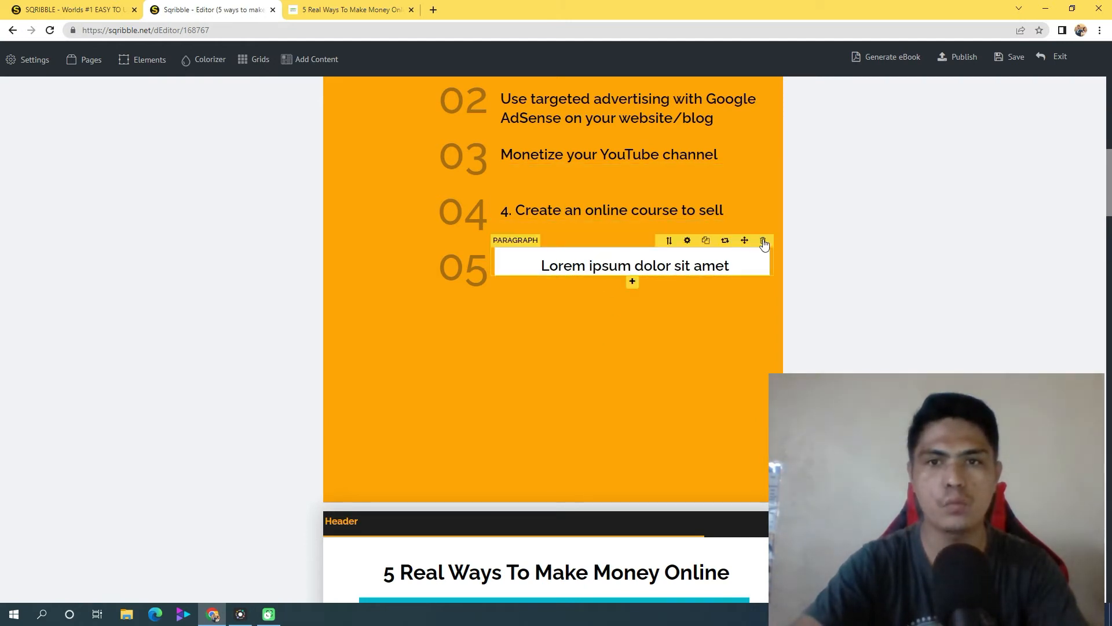
click(764, 242)
click(526, 388)
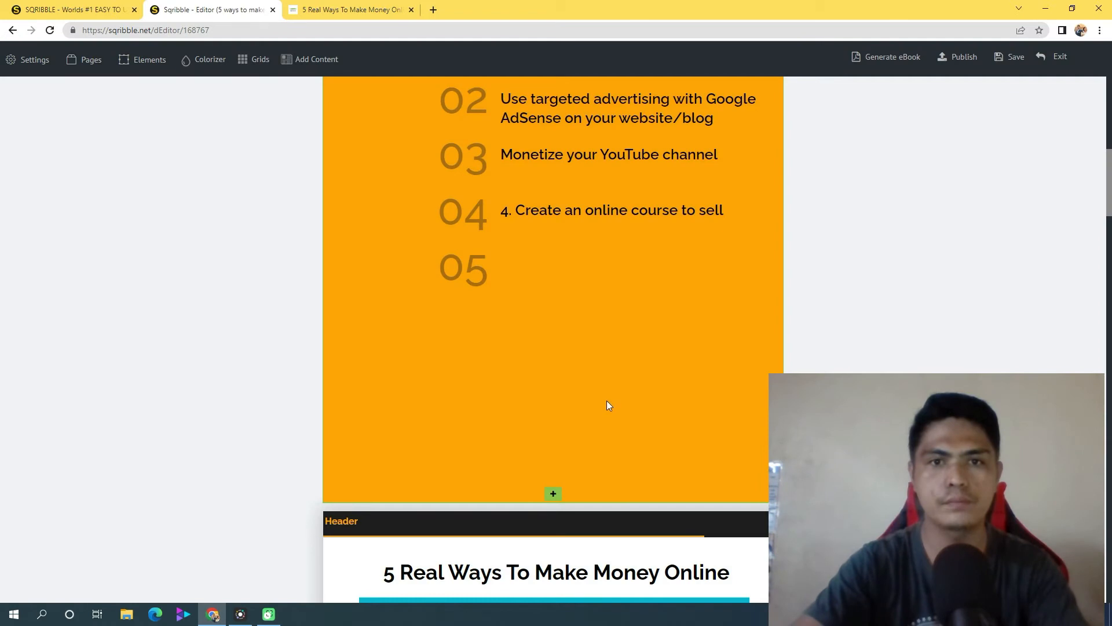
Duplicate the "4. Create an online course to sell" paragraph and place the copy beside number 05
click(573, 214)
click(605, 249)
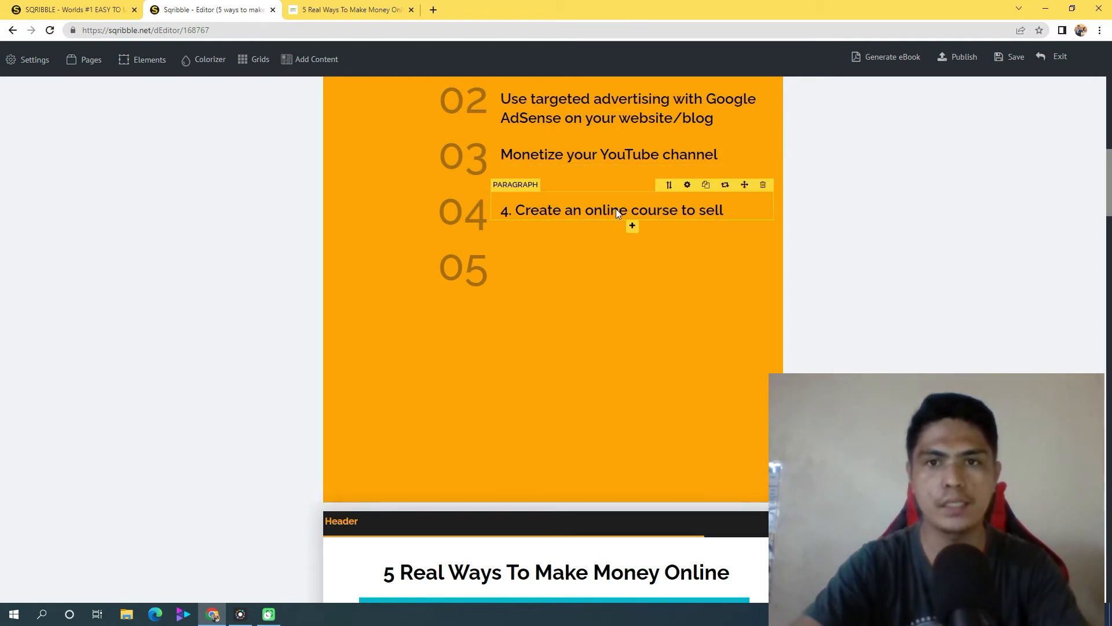
drag(710, 193, 655, 248)
click(565, 244)
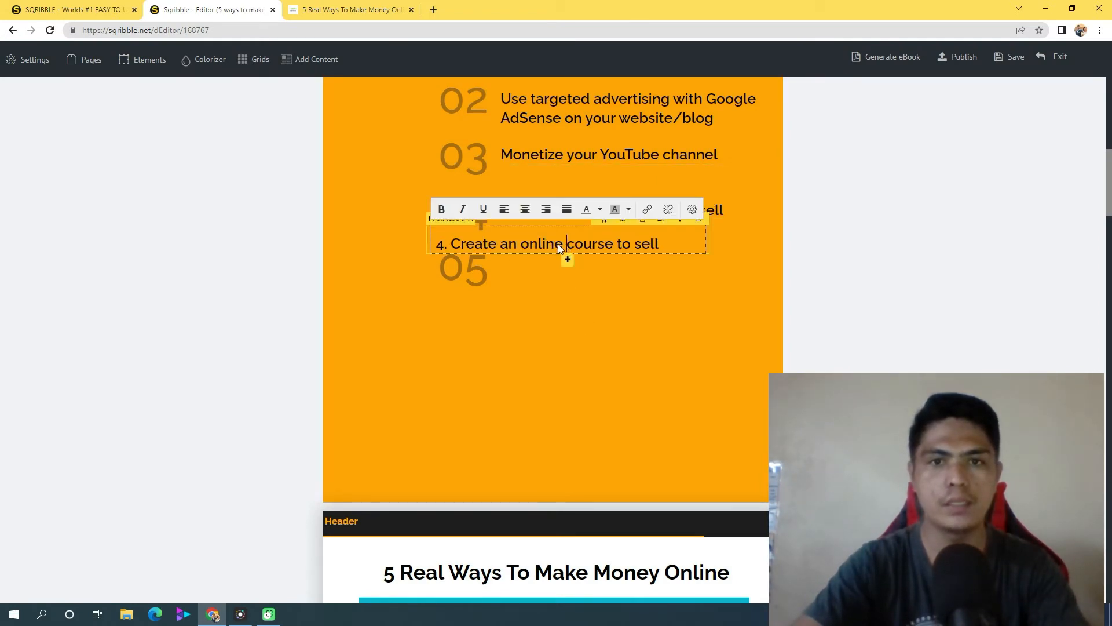
click(633, 303)
drag(530, 242, 596, 277)
click(640, 280)
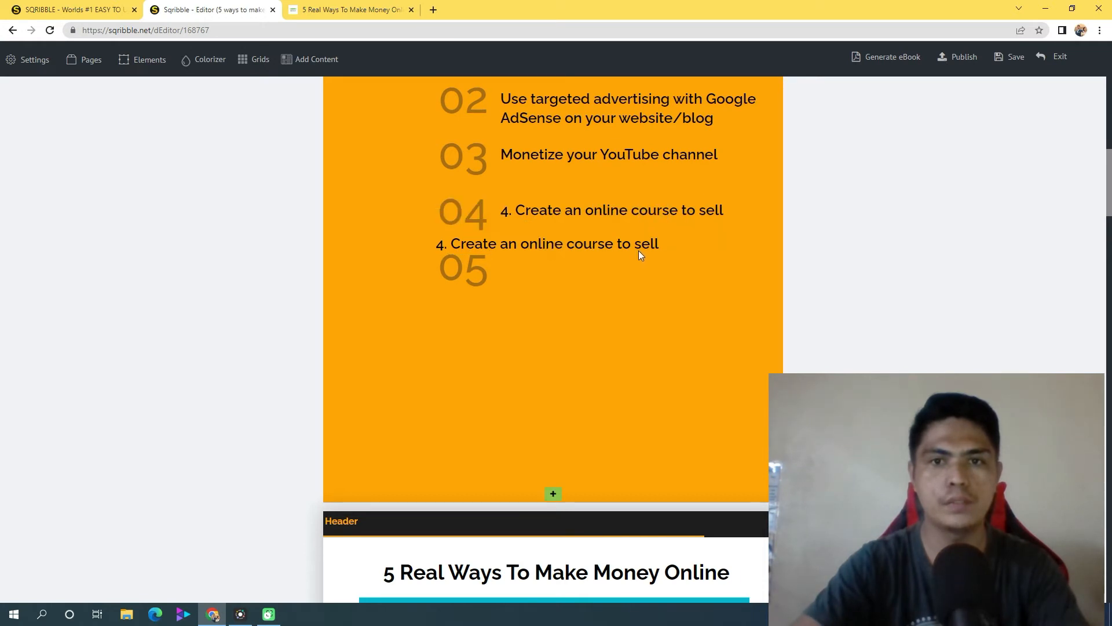
drag(676, 219, 743, 245)
Replace the duplicated paragraph's text with "Publish and sell your e-book on Amazon" as plain text, without the leading "5. "
triple_click(679, 257)
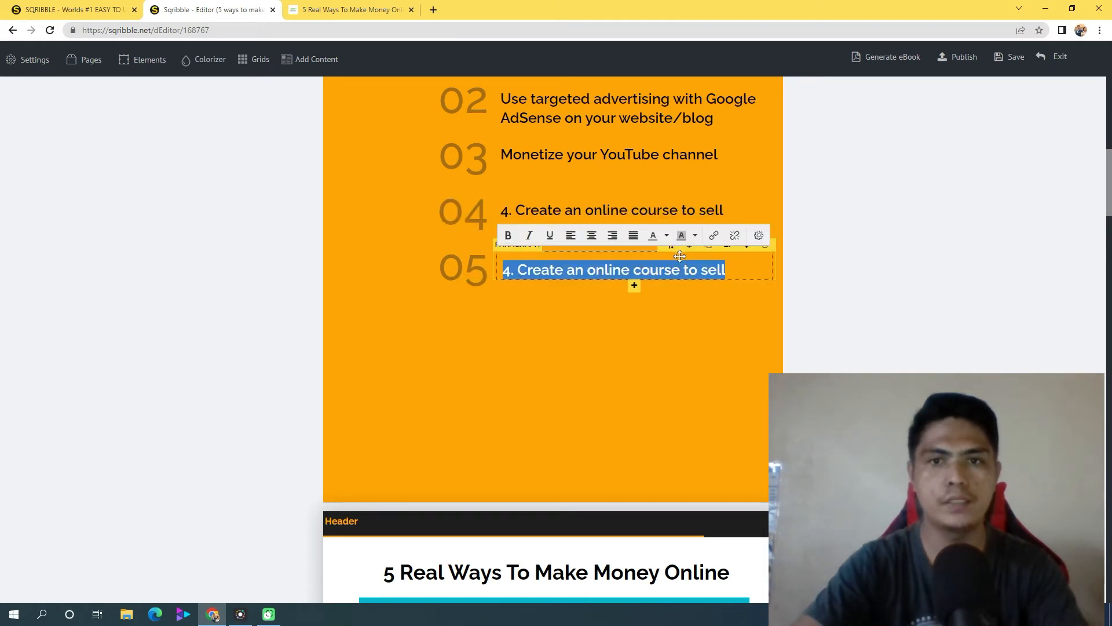
right_click(600, 268)
click(679, 334)
click(524, 272)
double_click(524, 272)
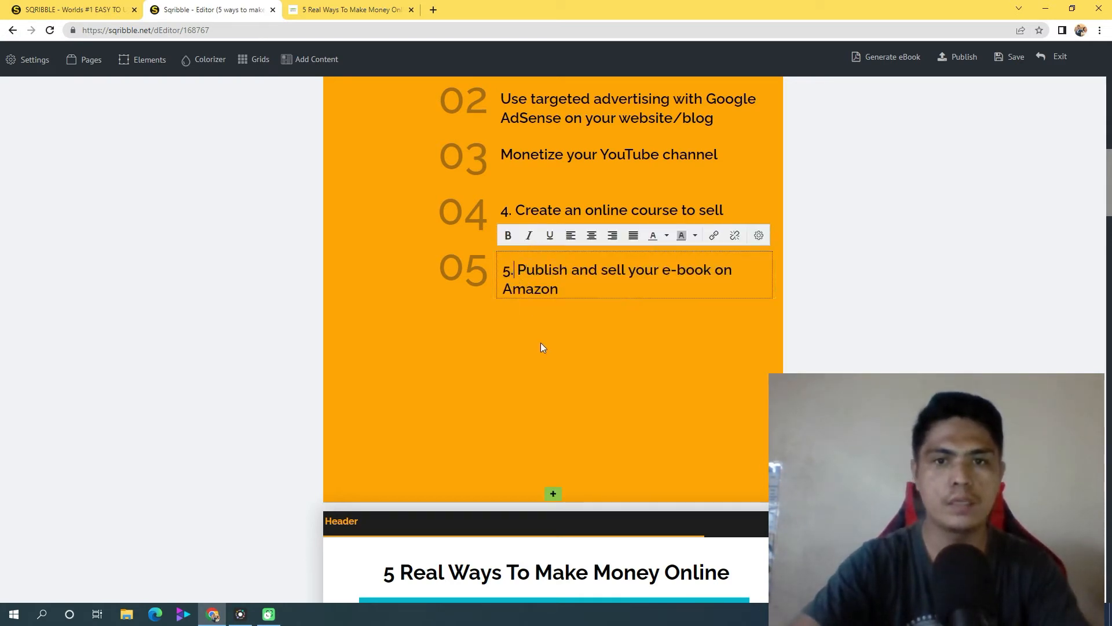
key(BackSpace)
key(BackSpace)
key(BackSpace)
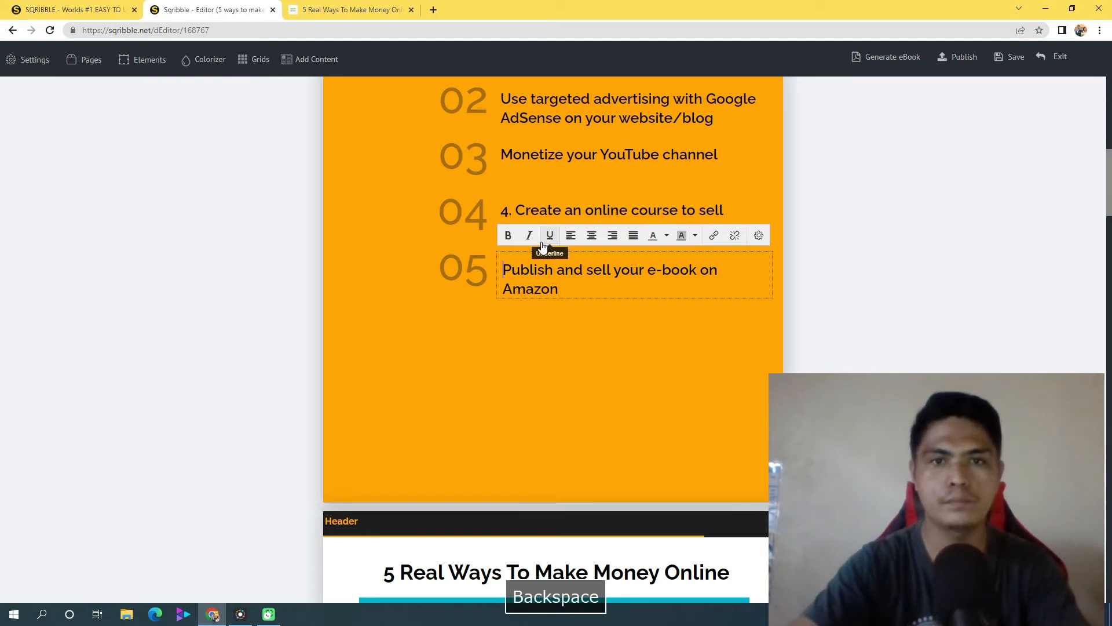
Remove the leading "4. " from the "Create an online course to sell" entry in the table of contents
click(530, 204)
key(Left)
key(Left)
key(BackSpace)
key(BackSpace)
key(BackSpace)
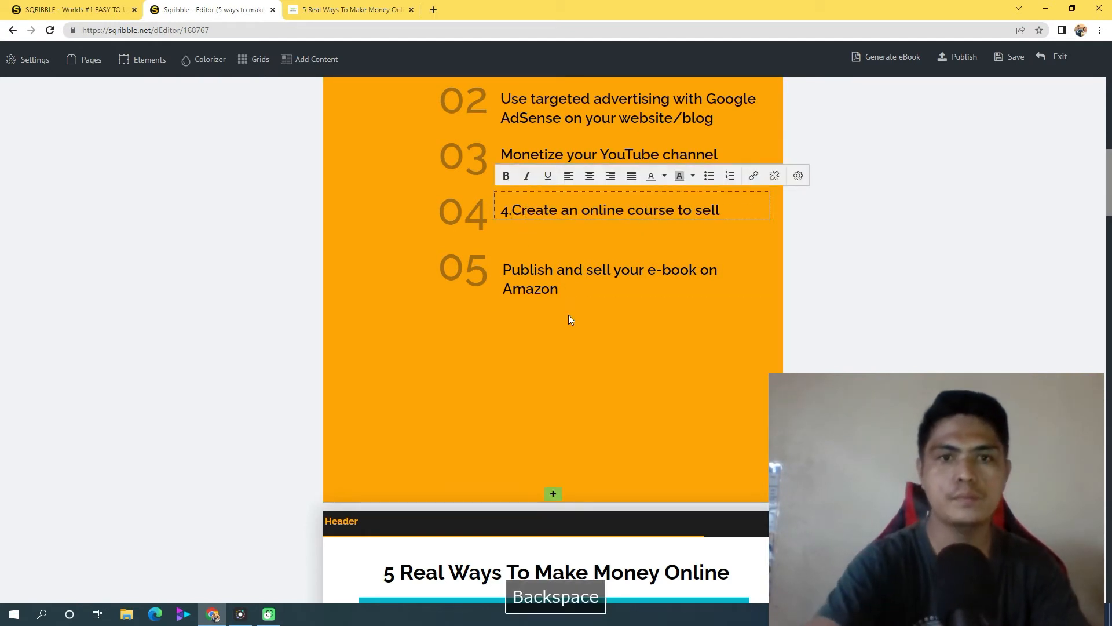
click(663, 373)
Change the table of contents page's background colour to the light tan #D2BC96
scroll(662, 373, up, 2)
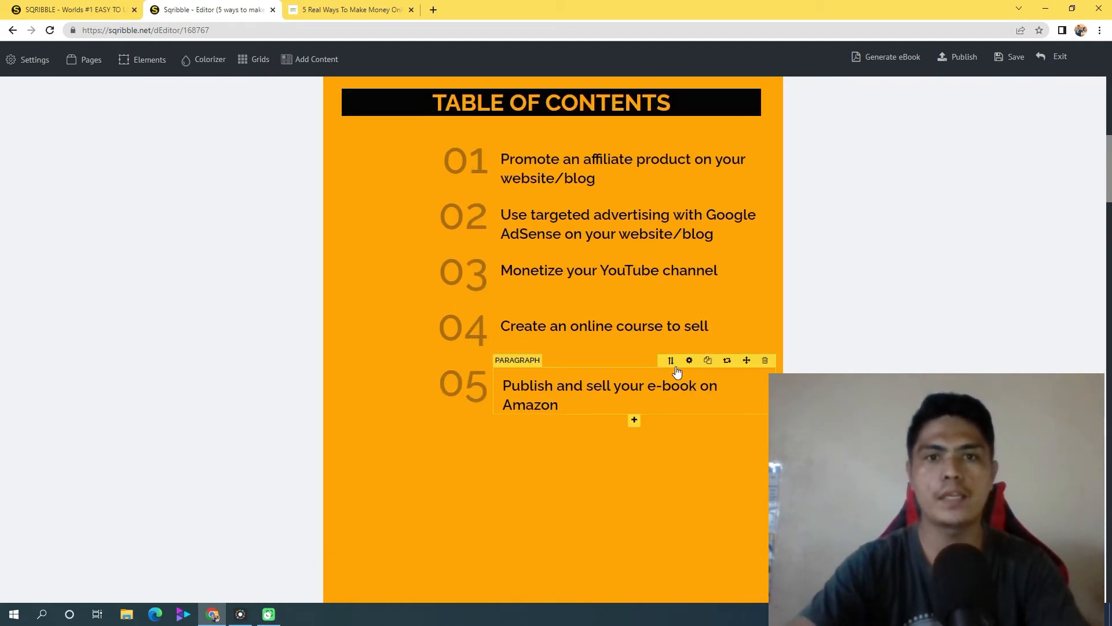
scroll(1092, 178, up, 2)
drag(1111, 161, 1110, 155)
mouse_move(643, 183)
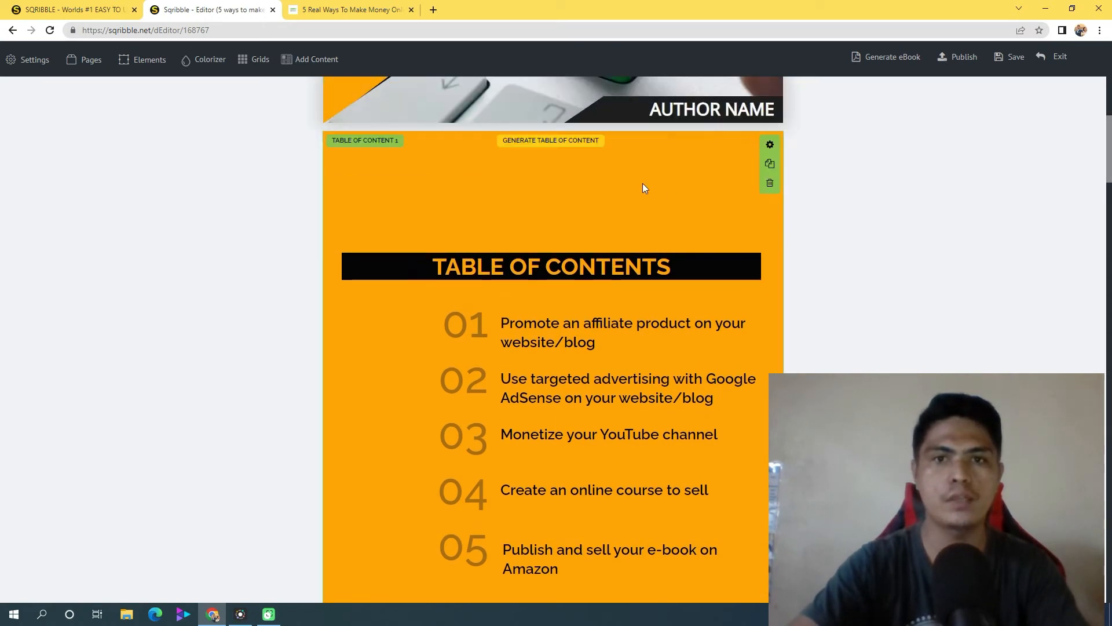
click(770, 146)
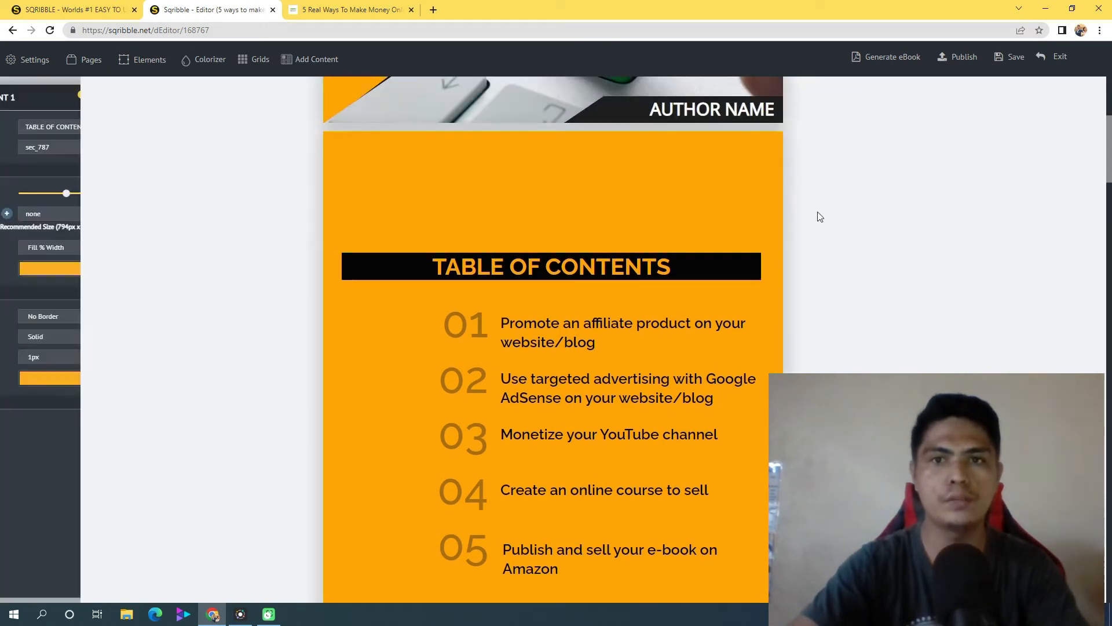
click(127, 273)
drag(145, 348, 178, 293)
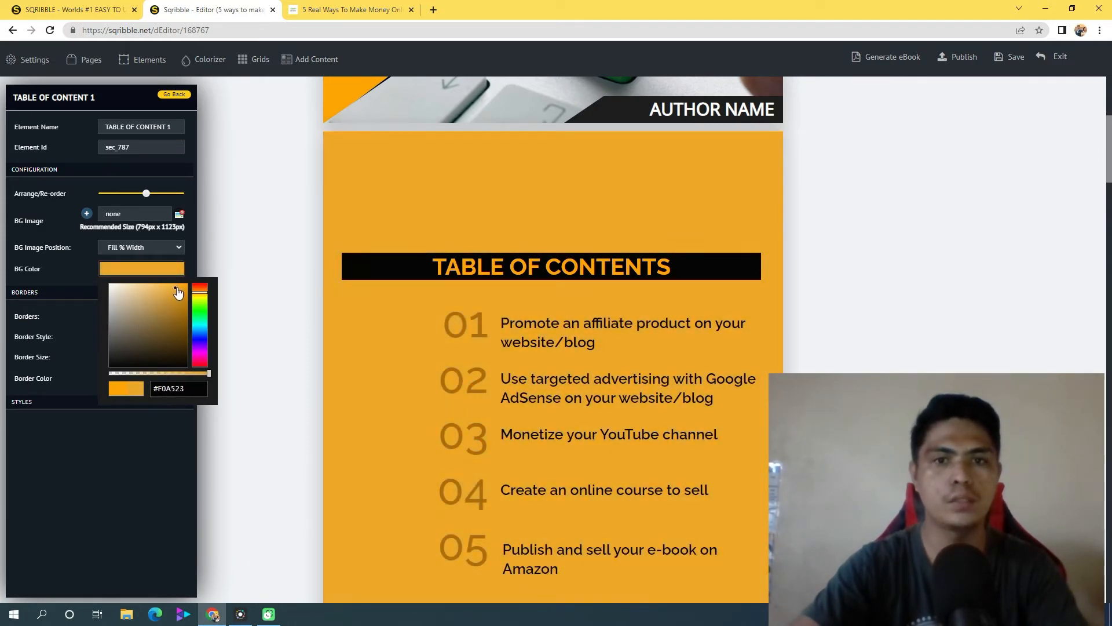
click(131, 299)
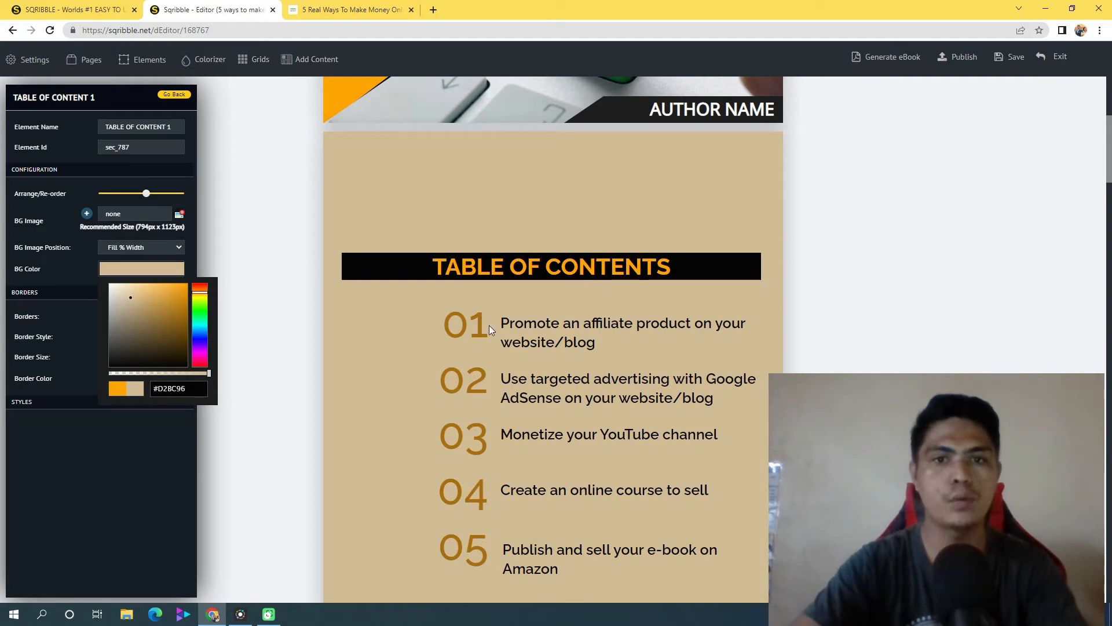
Replace the "AUTHOR NAME" placeholder on the cover page with the author's full name
click(1109, 257)
drag(1111, 231, 1110, 156)
triple_click(736, 242)
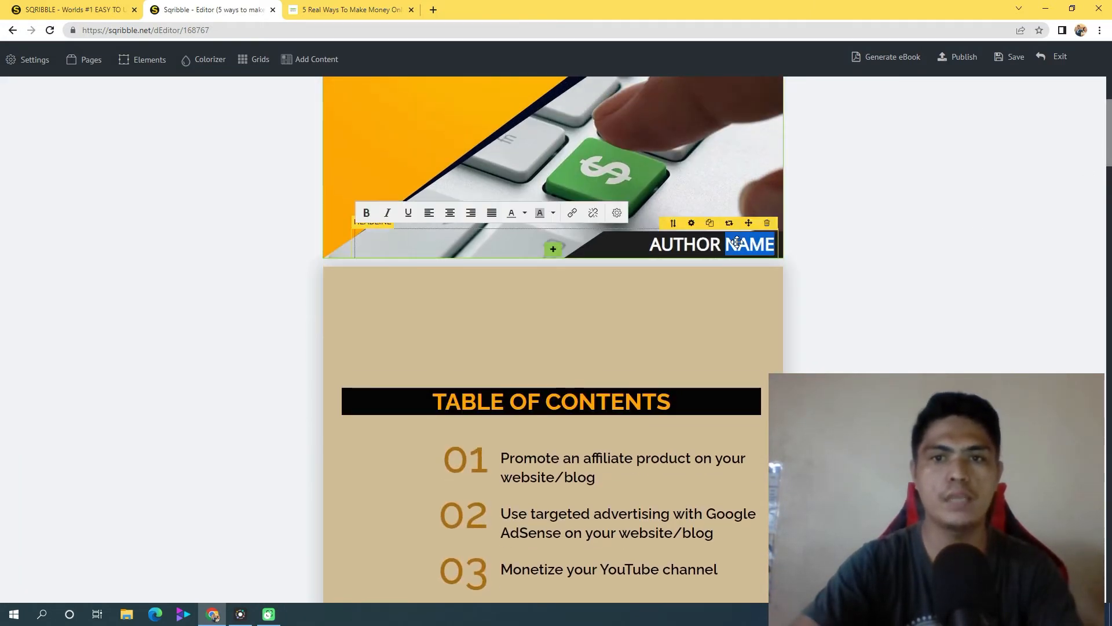
text(JER CALLORA)
click(1092, 288)
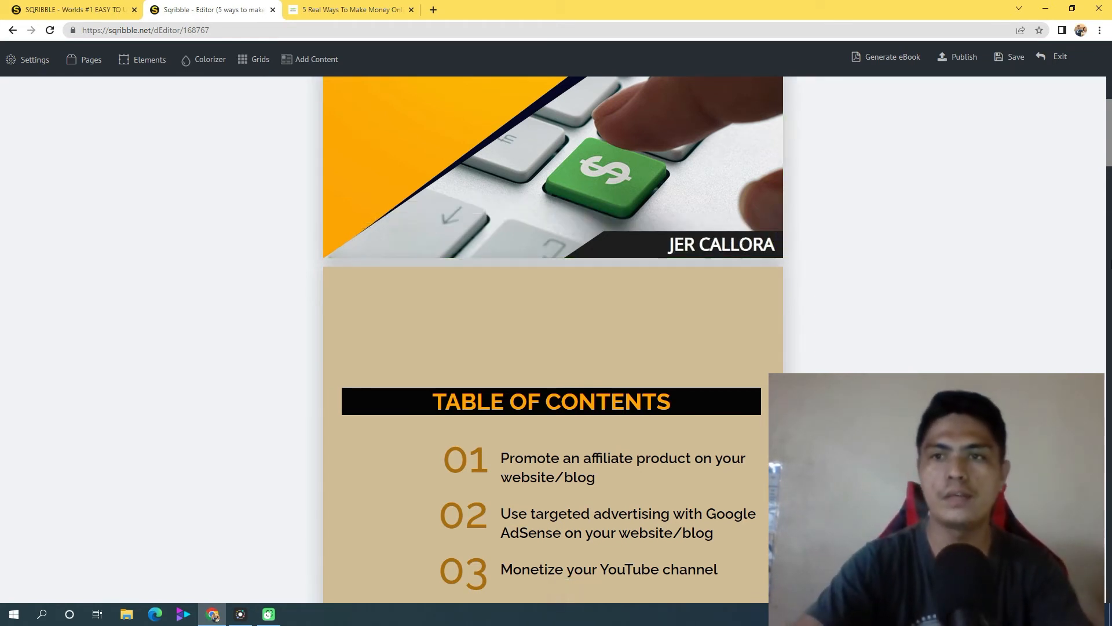
Look through the eBook from the cover to the closing Thank You page
scroll(1102, 110, up, 8)
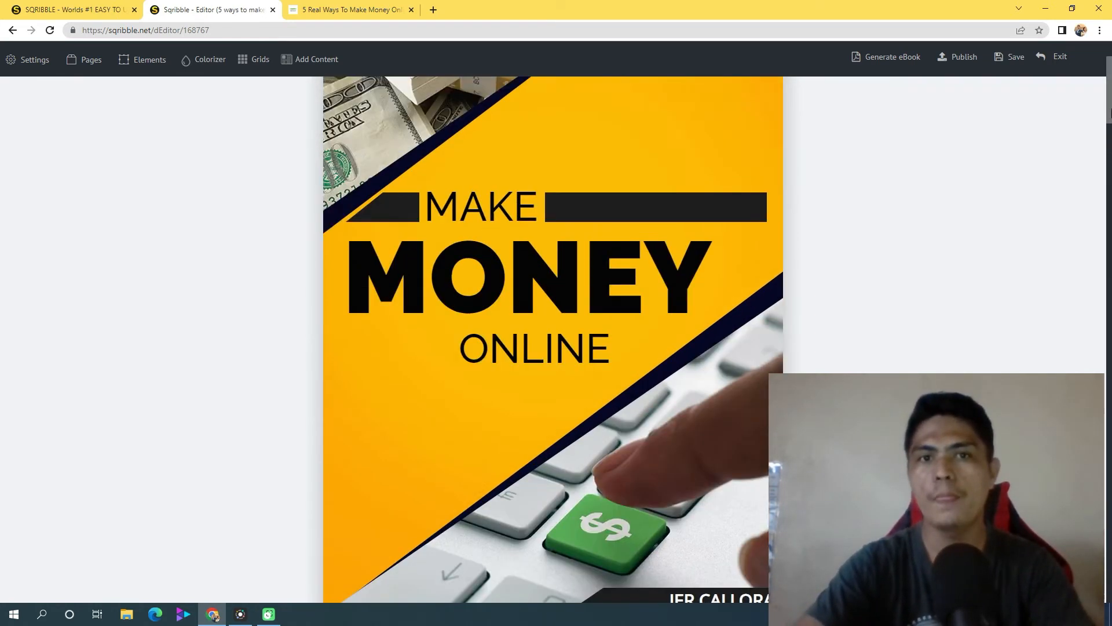
drag(1111, 96, 1110, 553)
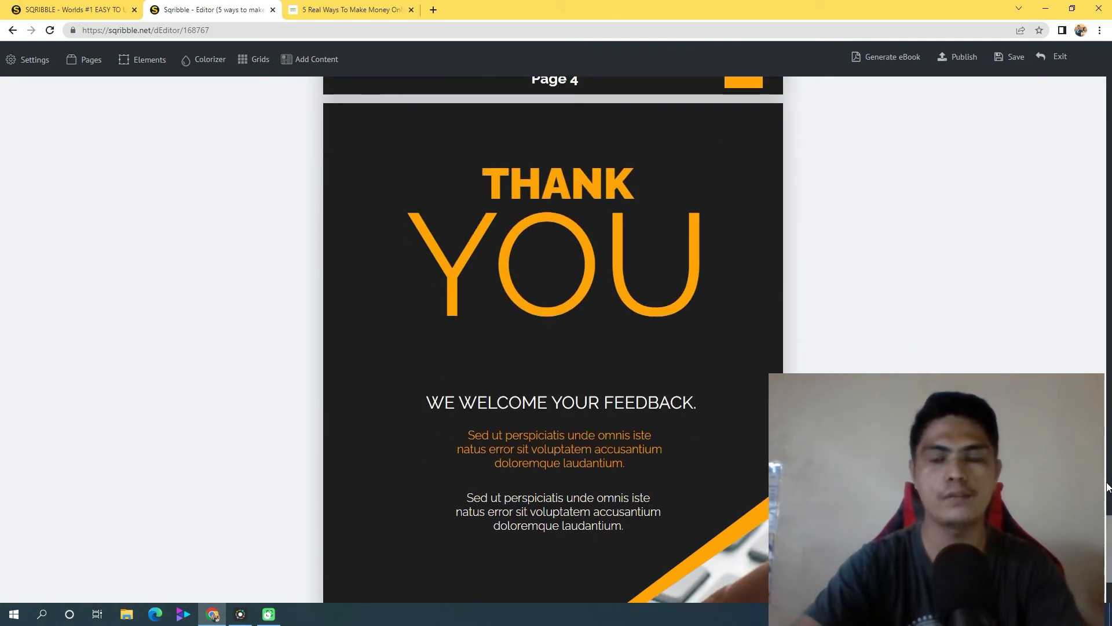
mouse_move(1111, 554)
mouse_down()
mouse_move(1110, 413)
mouse_move(1111, 552)
mouse_up()
scroll(591, 299, down, 1)
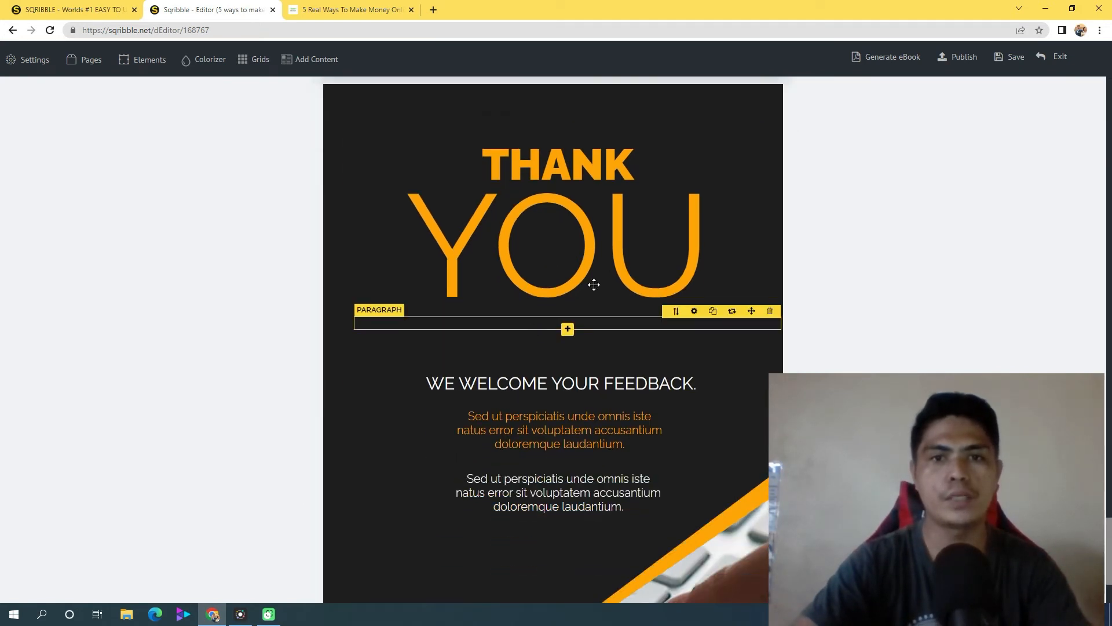
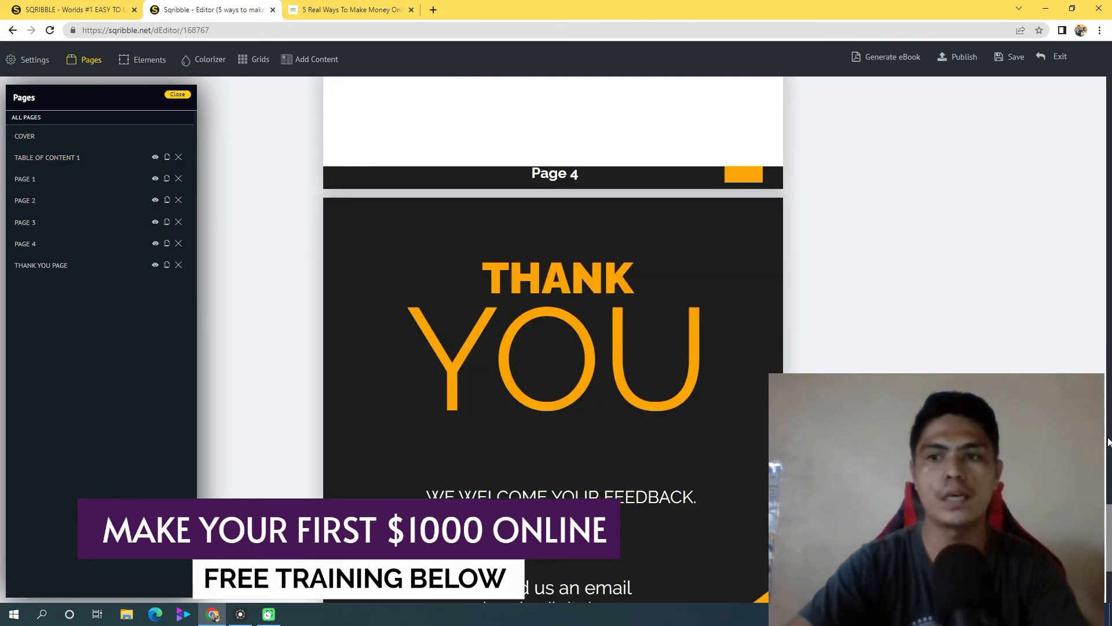
Generate the finished eBook from the editor
drag(1109, 534, 1109, 475)
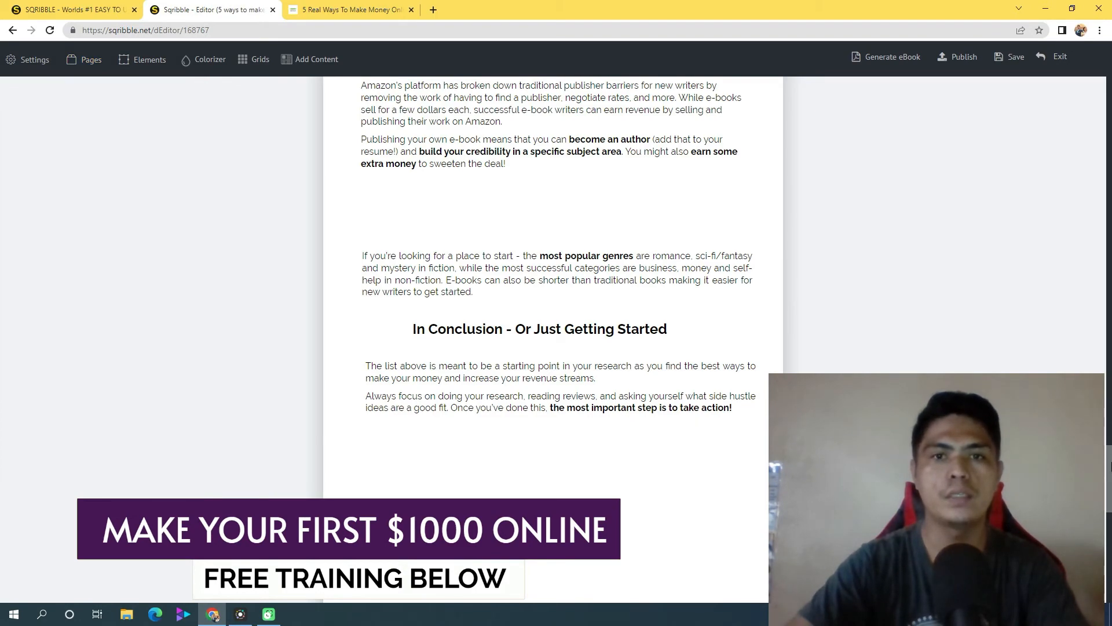
drag(1109, 467, 1109, 64)
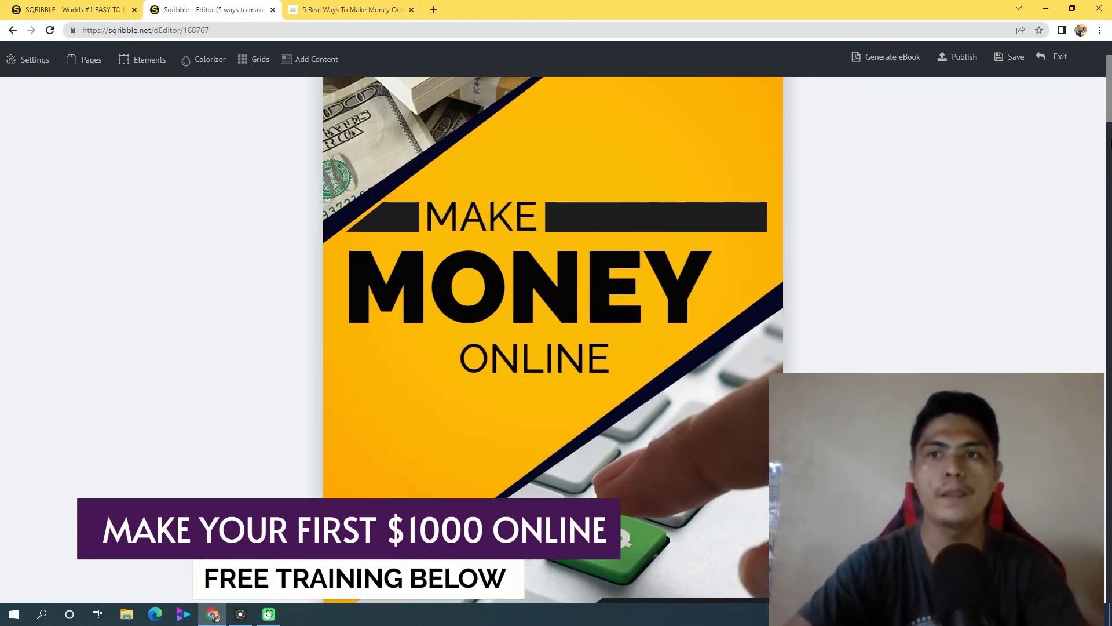
scroll(1109, 104, up, 2)
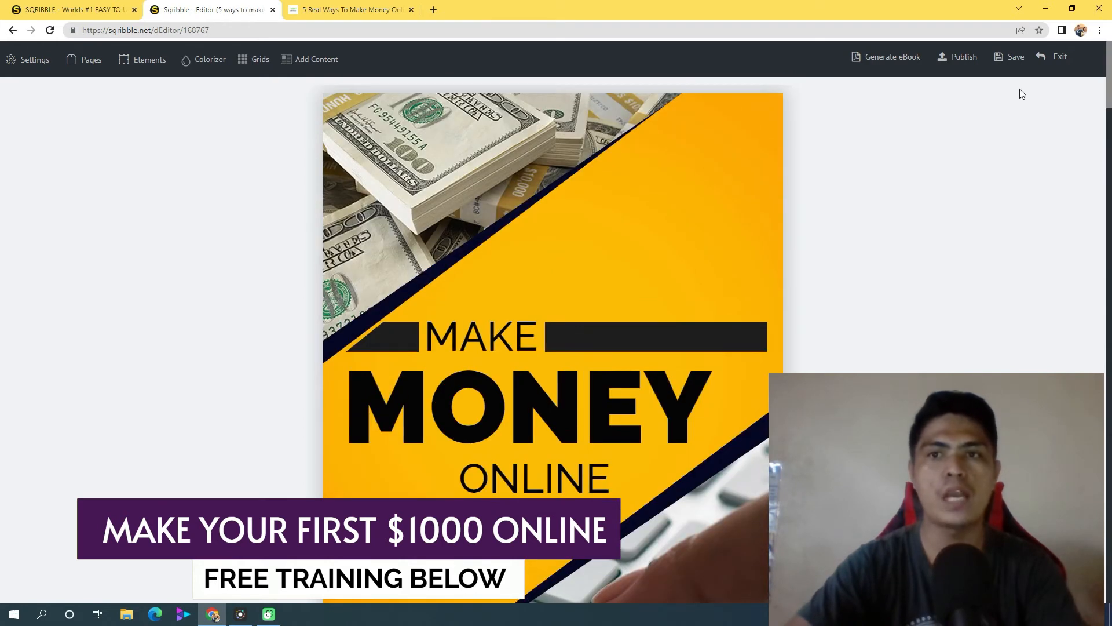
click(869, 58)
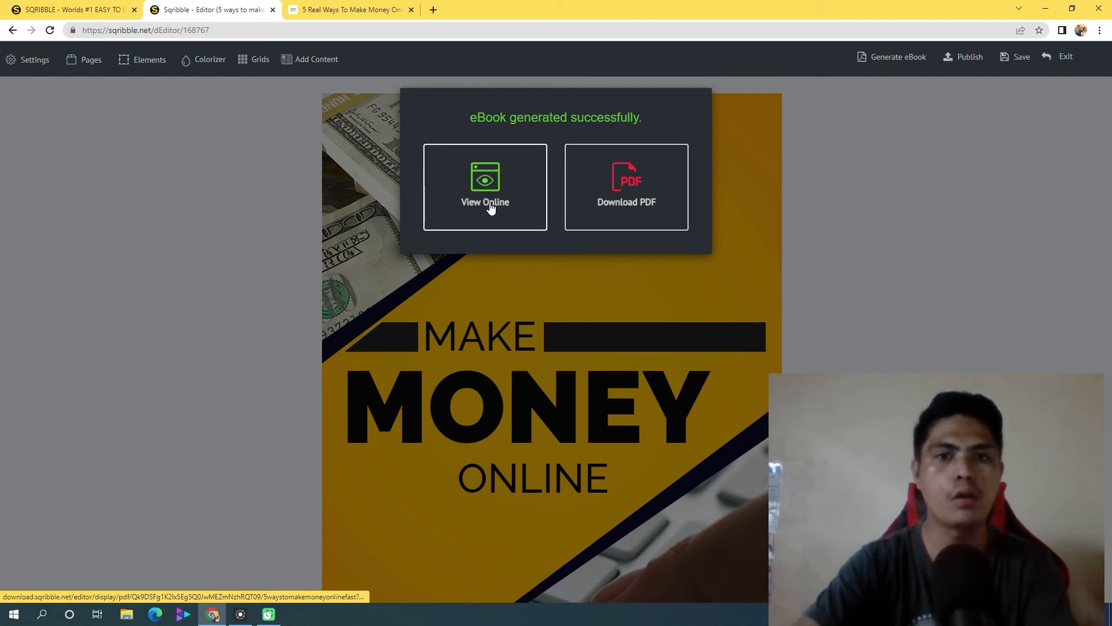
Open the online version of the generated eBook in a new browser tab and view it
right_click(475, 196)
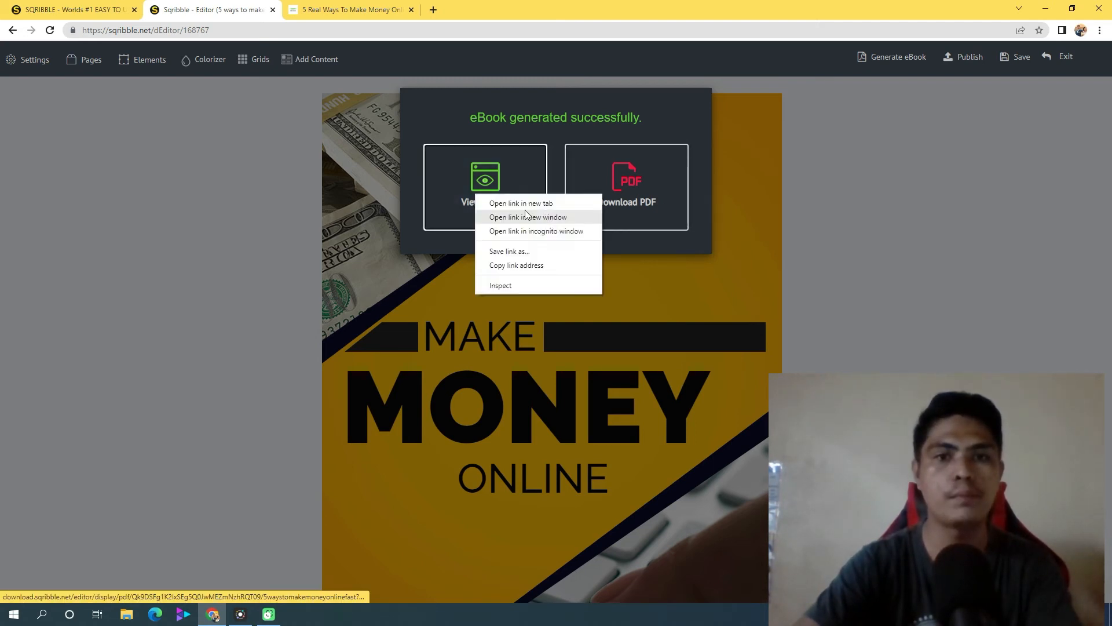
click(490, 204)
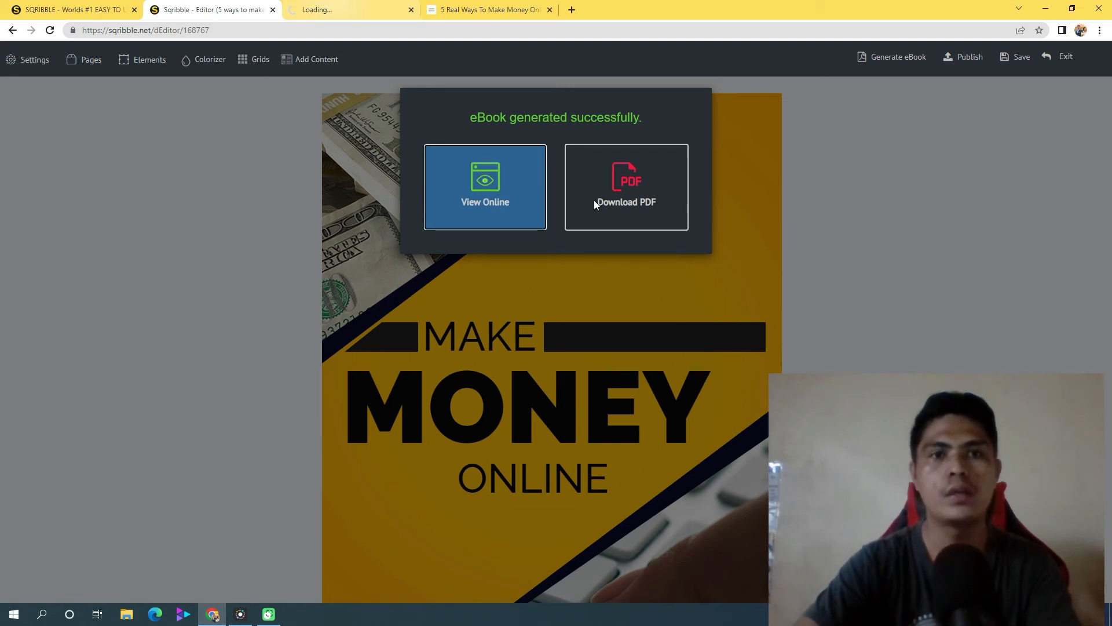
click(367, 9)
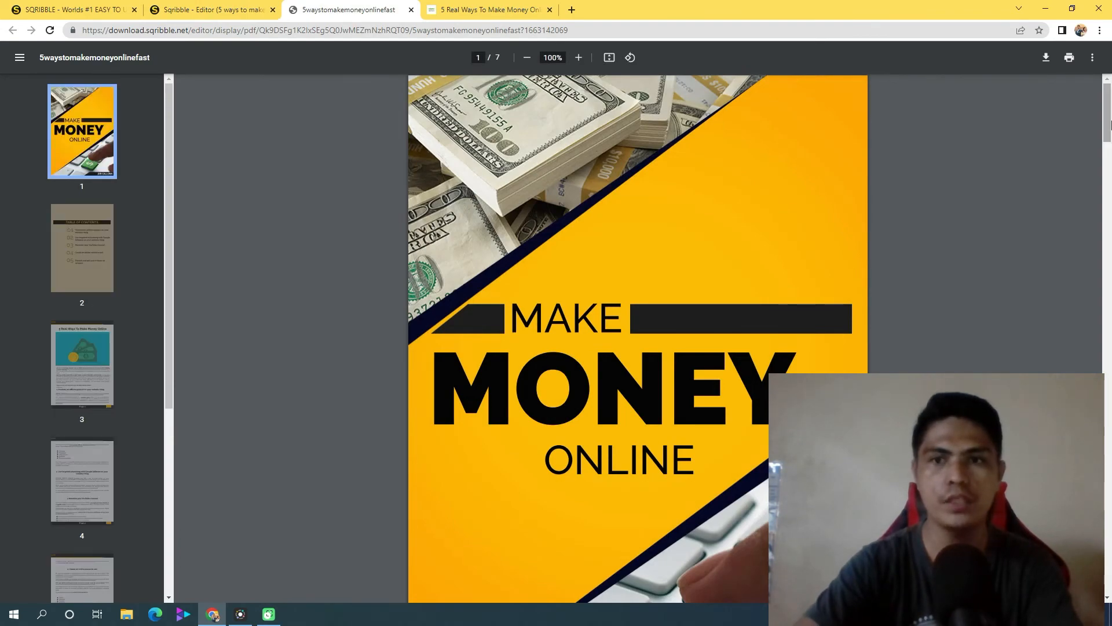
mouse_move(1108, 123)
mouse_down()
mouse_move(1109, 533)
mouse_move(1108, 119)
mouse_up()
Return to the eBook editor, download the generated eBook as a PDF and dismiss the download options
click(234, 13)
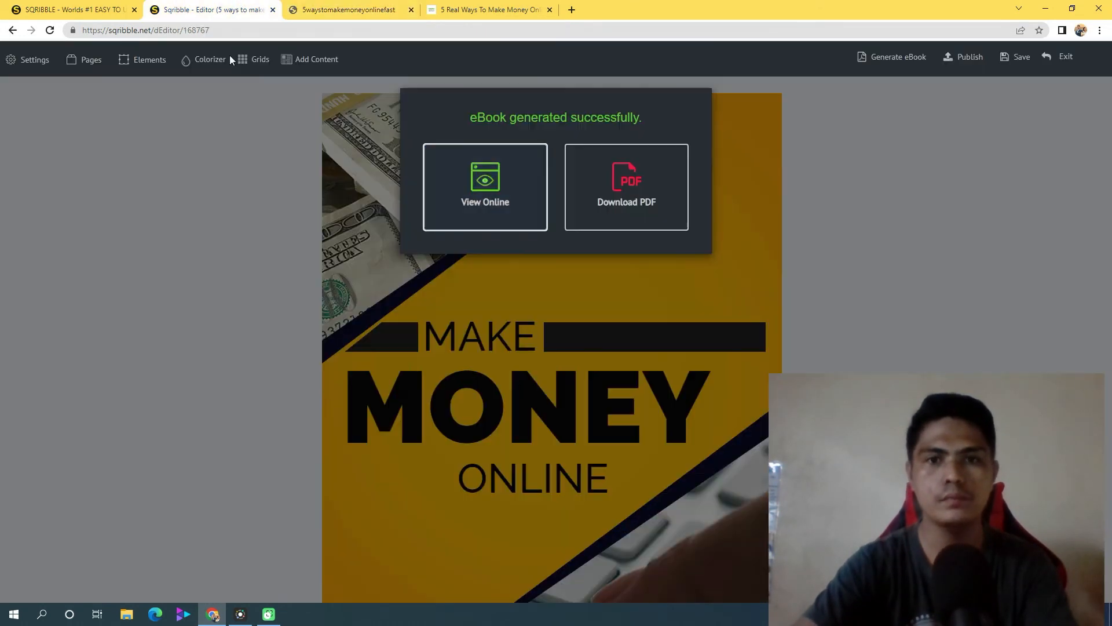
click(628, 205)
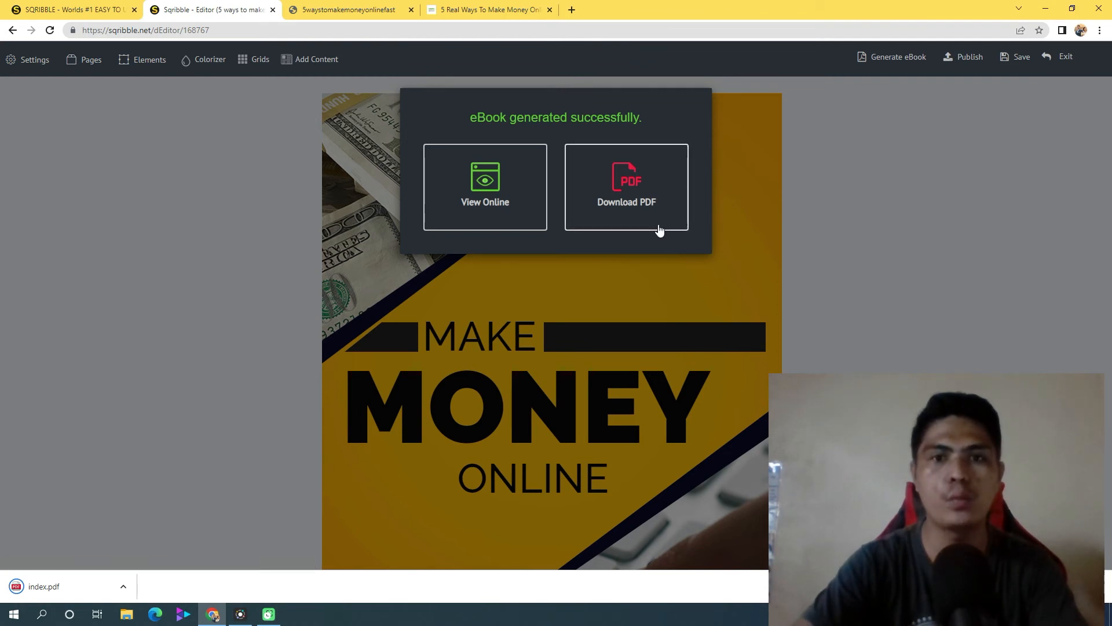
click(804, 217)
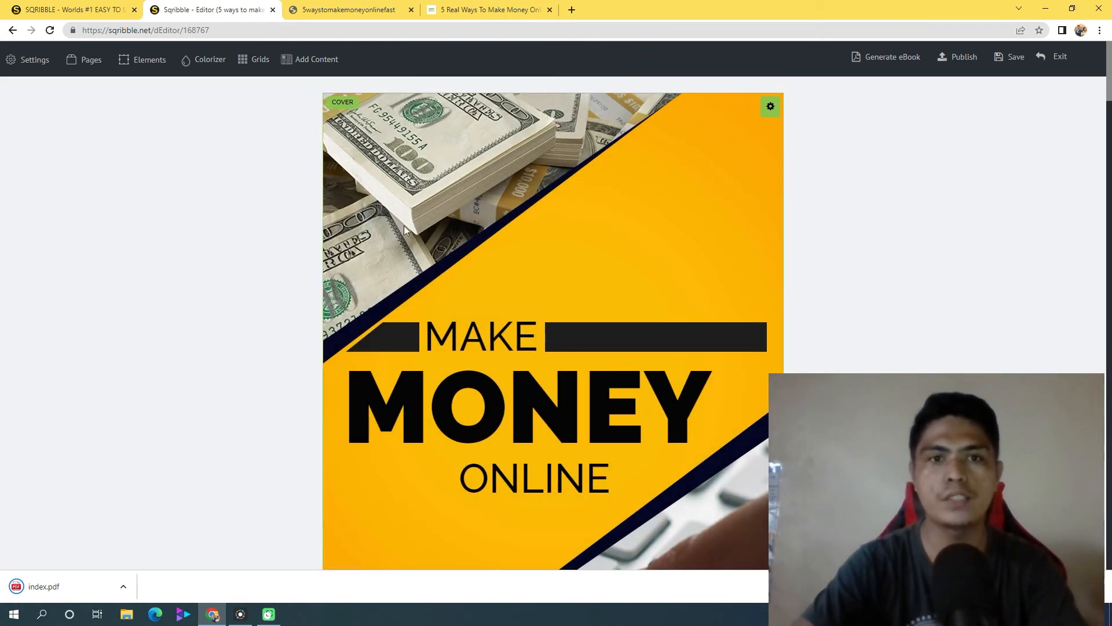
Save the eBook project and exit the editor to the projects list
drag(1110, 106, 1110, 64)
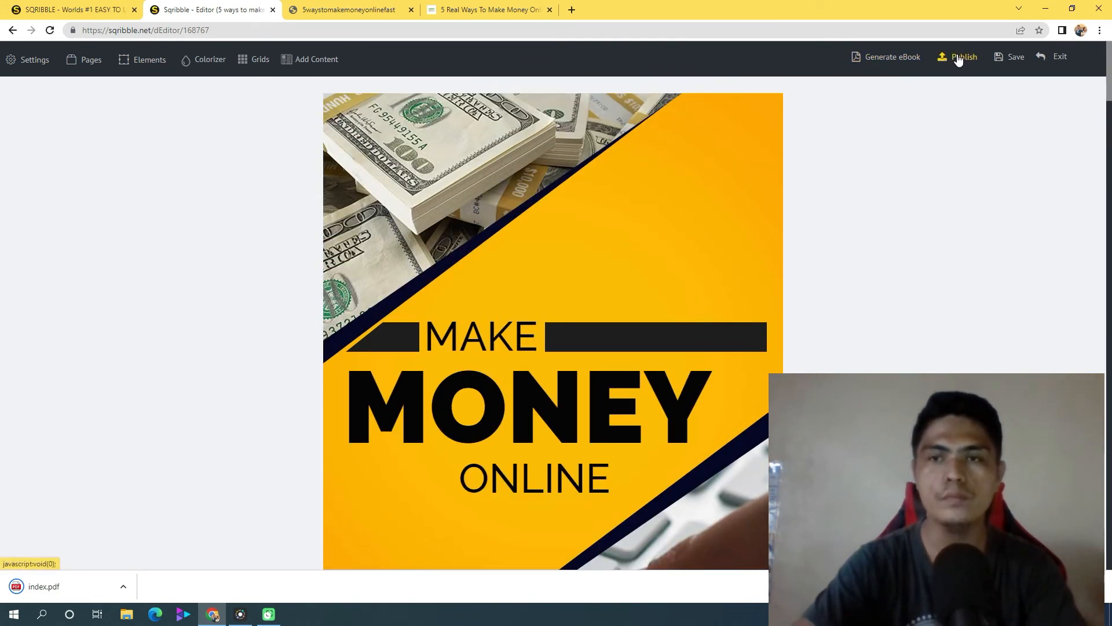
mouse_move(1062, 68)
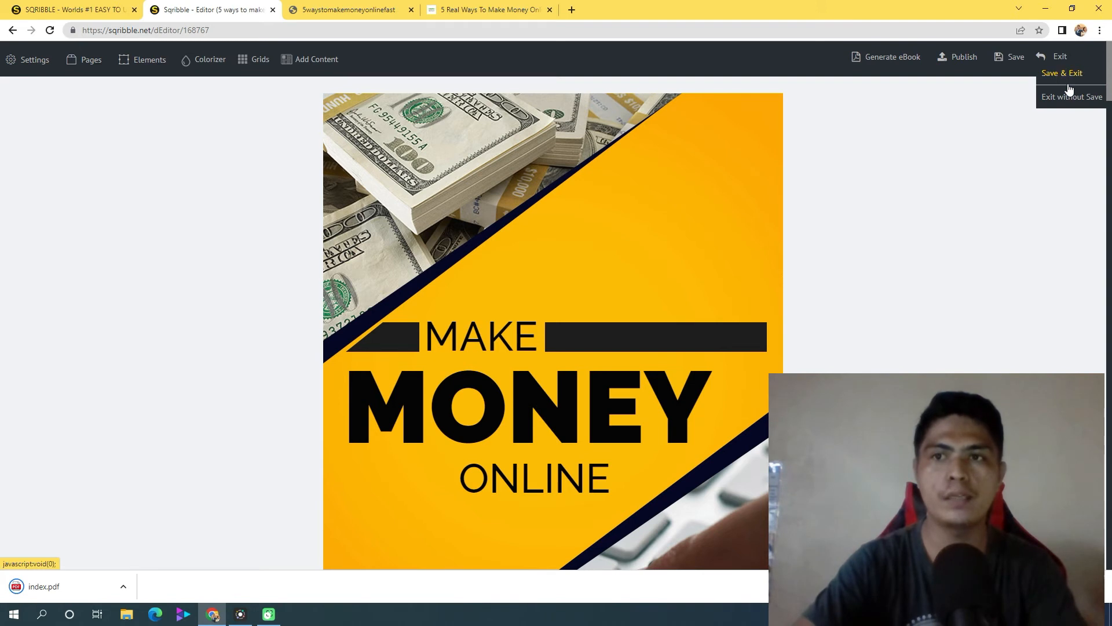
click(1065, 75)
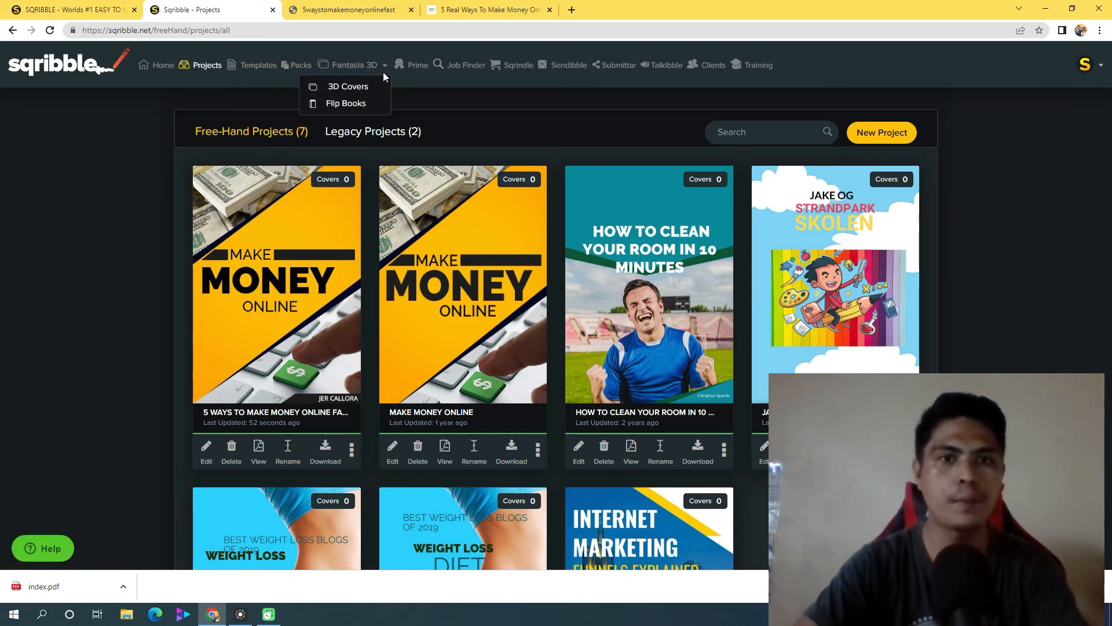
Start a new 3D cover named "5 ways to make money online fast" based on a template
click(350, 88)
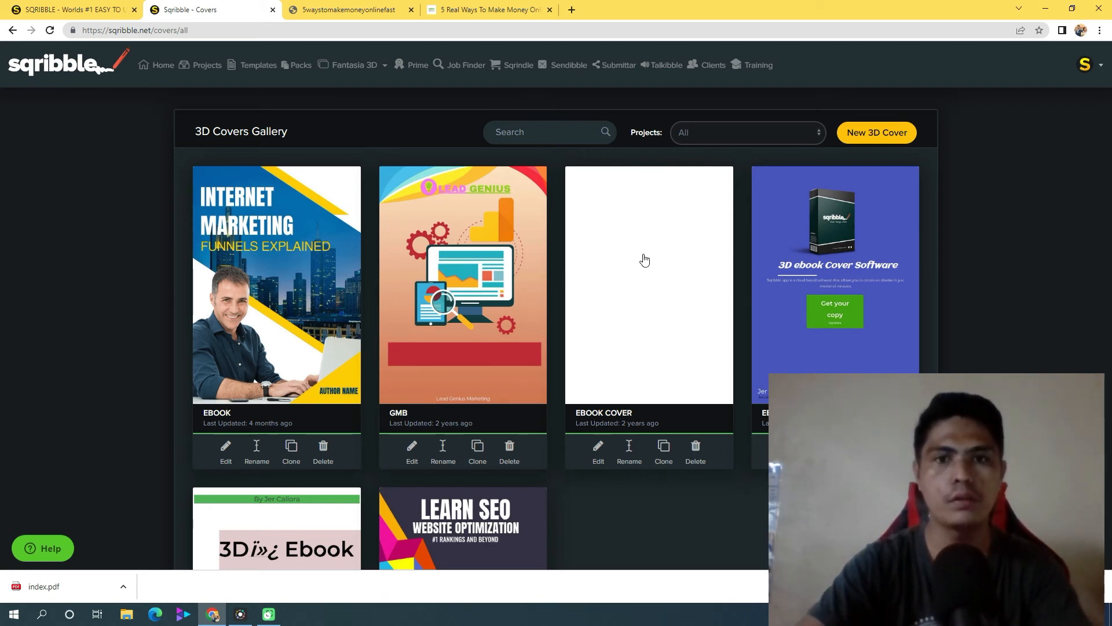
click(893, 137)
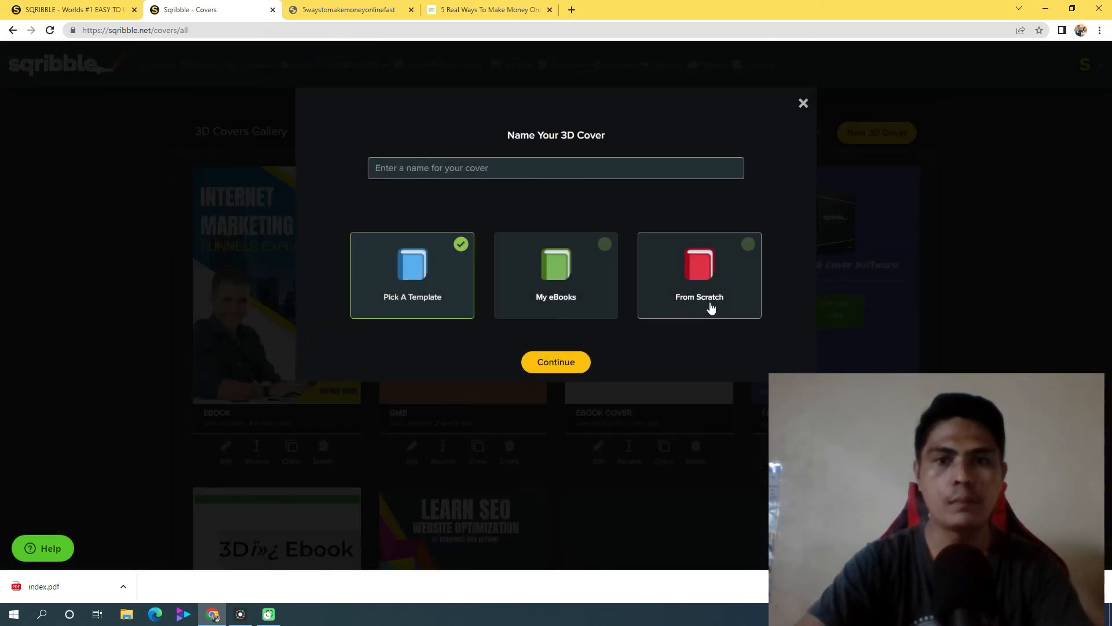
click(457, 167)
text(5 wa)
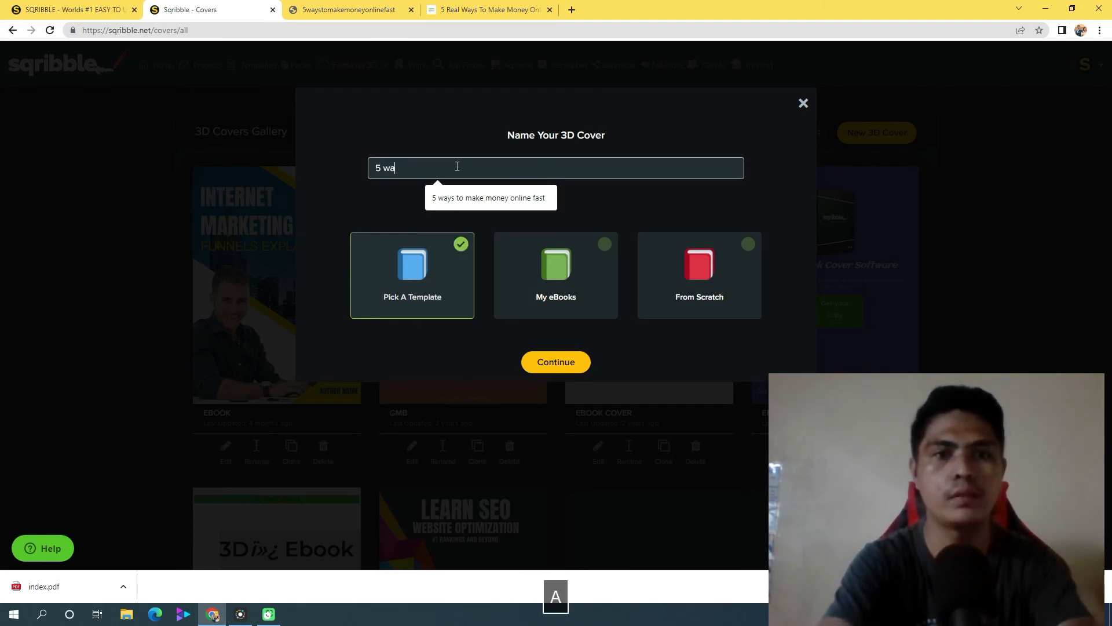
text(ys to ma)
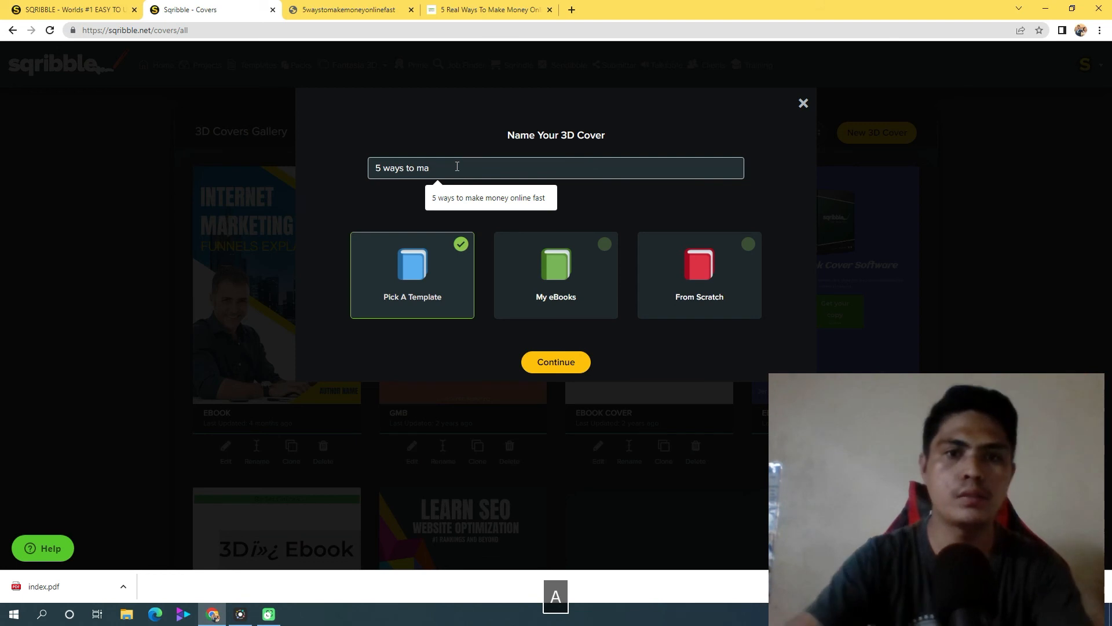
click(458, 198)
click(557, 363)
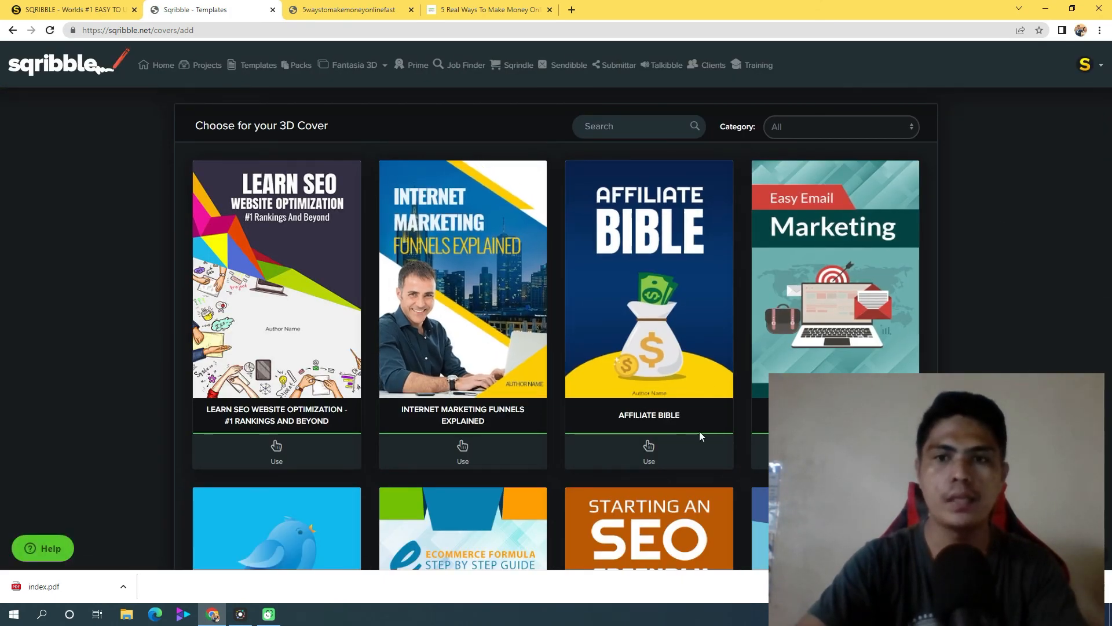
Browse the cover templates and use the Make Money Online template for the 3D cover
scroll(886, 337, down, 3)
scroll(886, 334, down, 20)
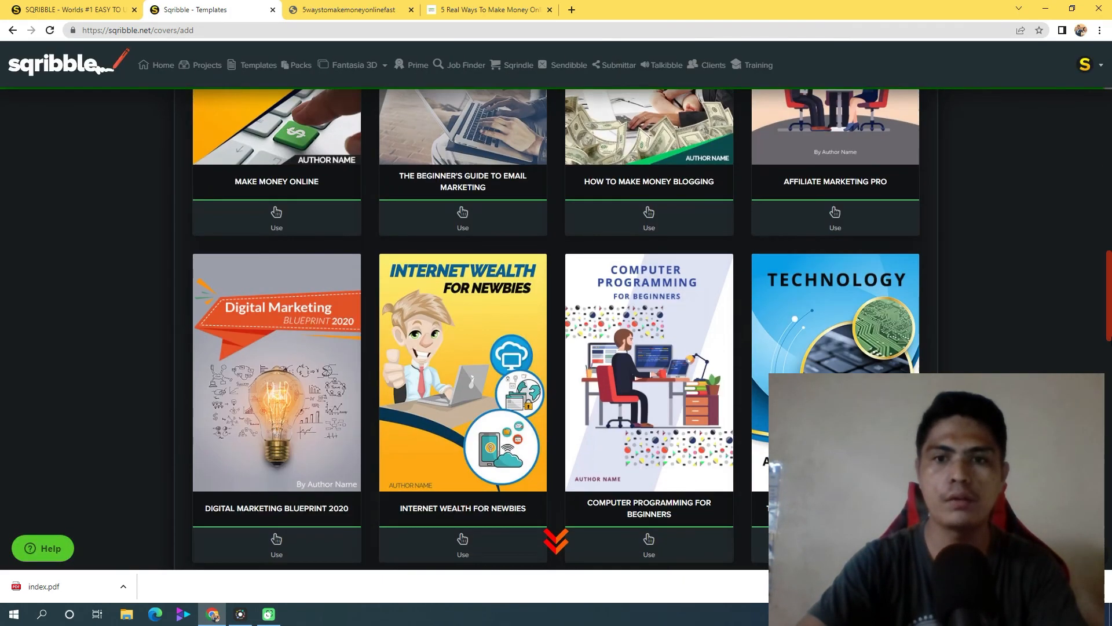
scroll(886, 333, down, 20)
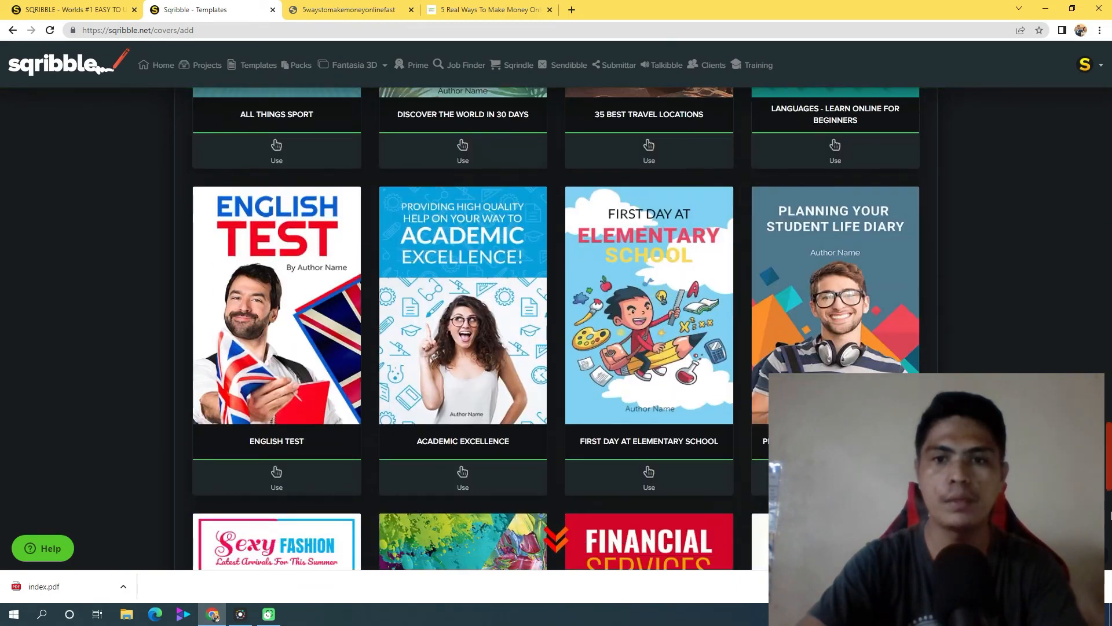
scroll(886, 333, down, 12)
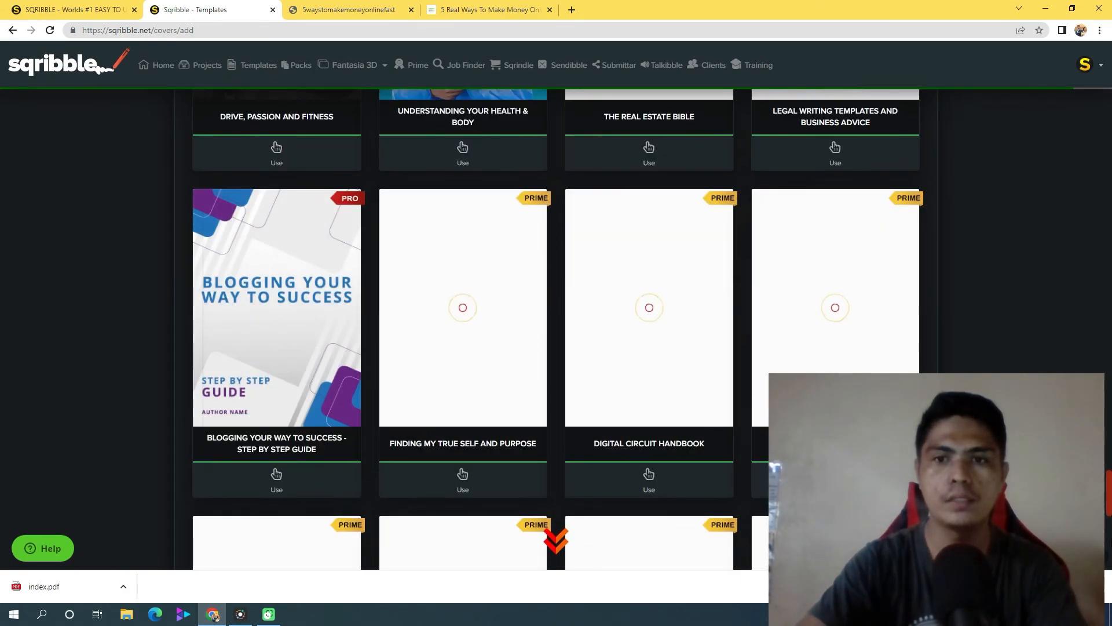
scroll(1105, 508, down, 16)
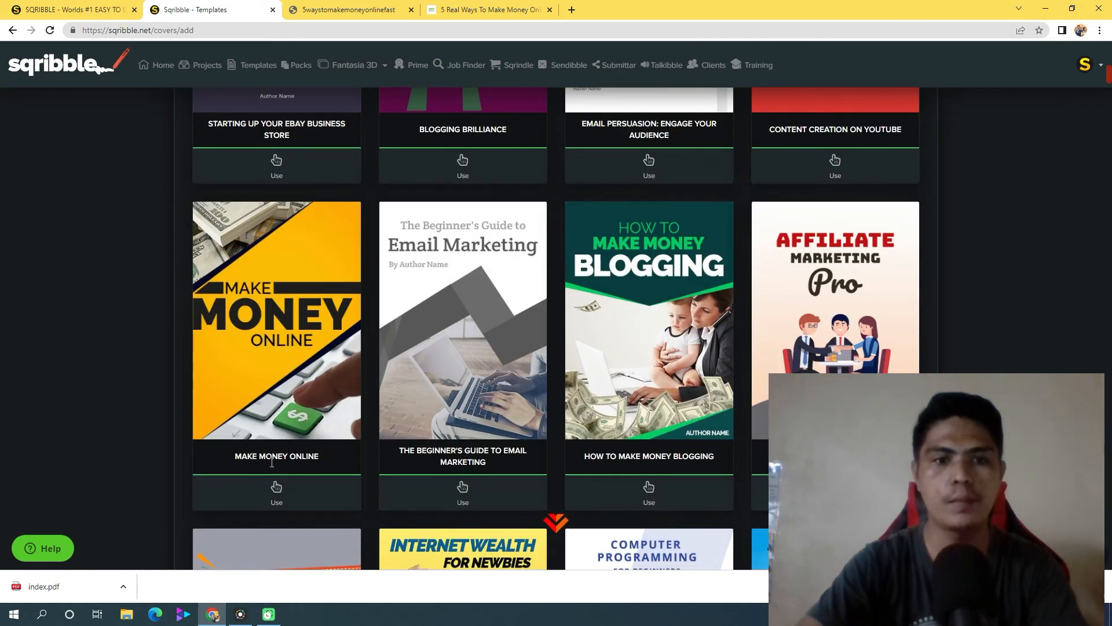
click(276, 493)
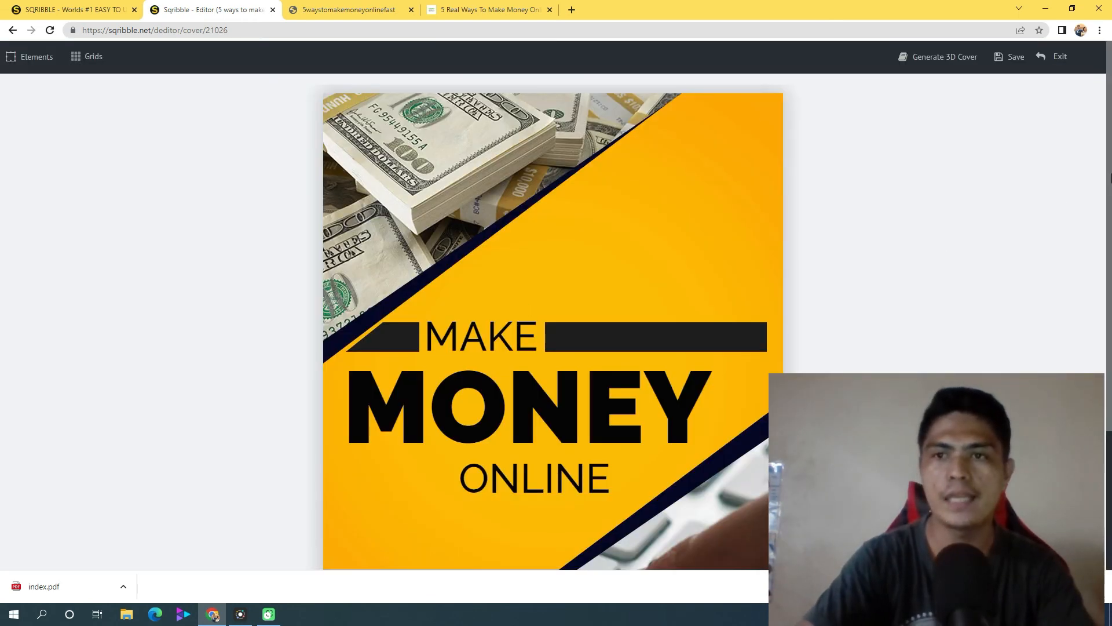
Replace the "AUTHOR NAME" placeholder on the 3D cover design with the author's full name
scroll(1110, 177, down, 3)
scroll(1110, 185, up, 3)
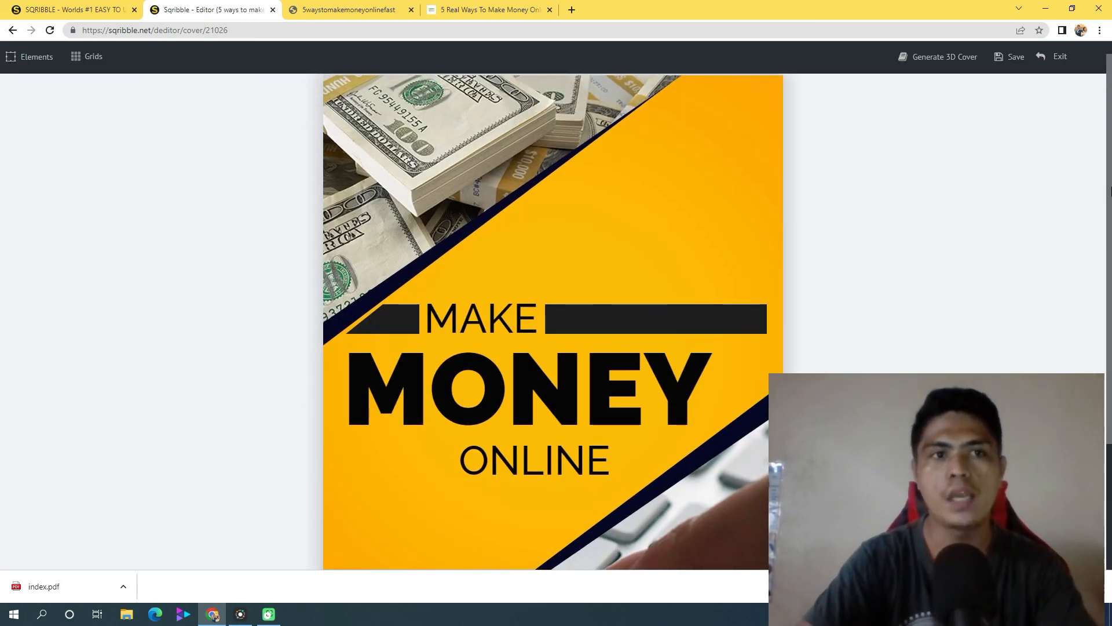
scroll(1110, 194, down, 3)
triple_click(693, 544)
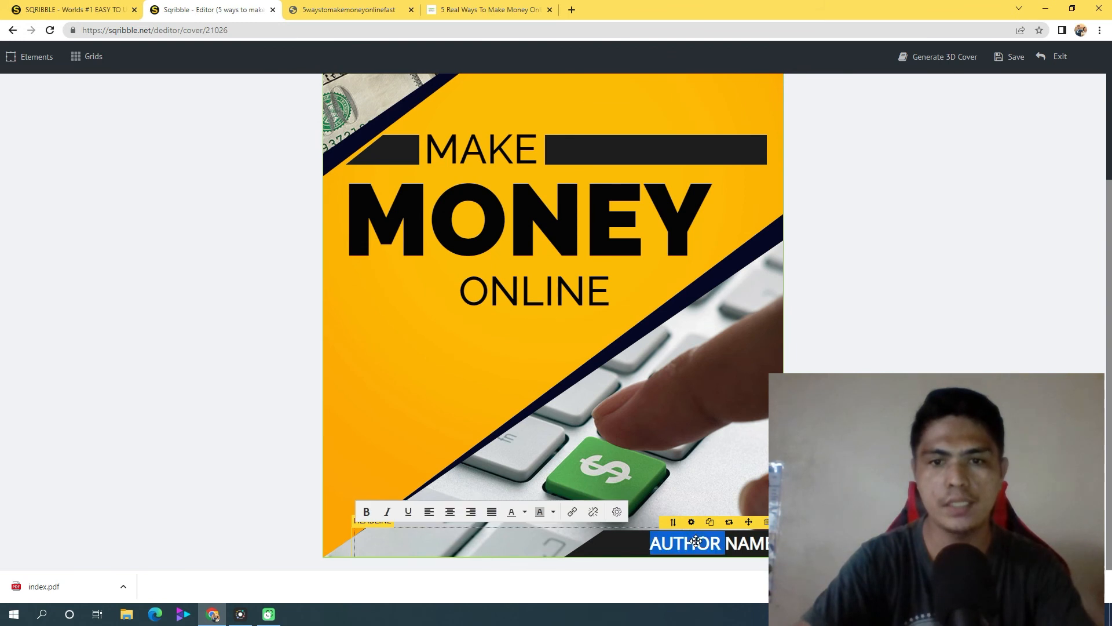
text(K)
key(BackSpace)
text(Jer C)
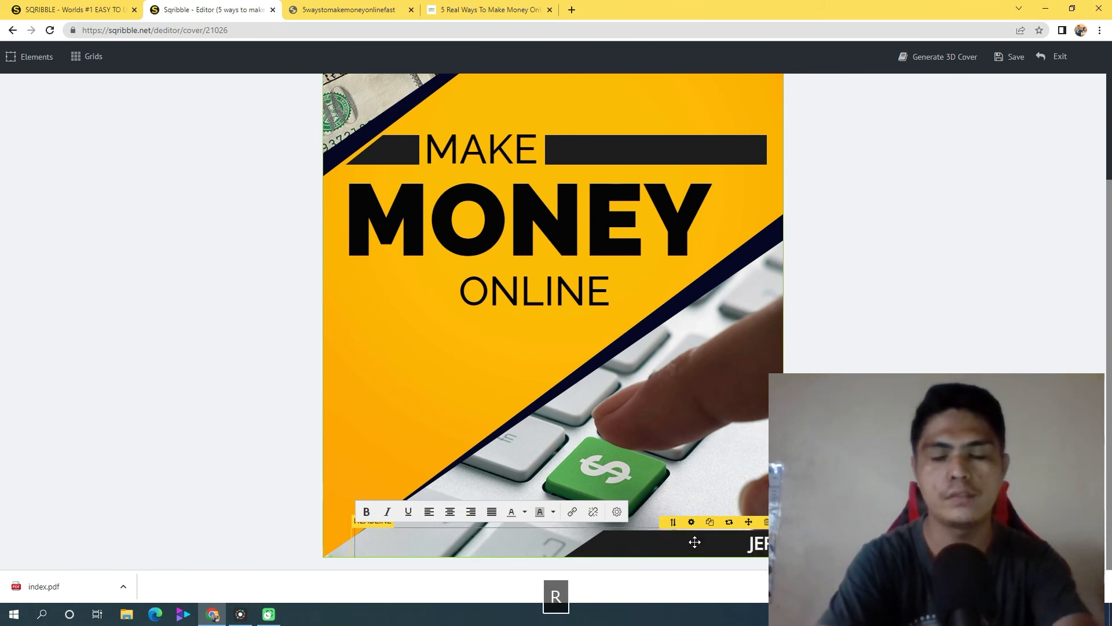
text(allora)
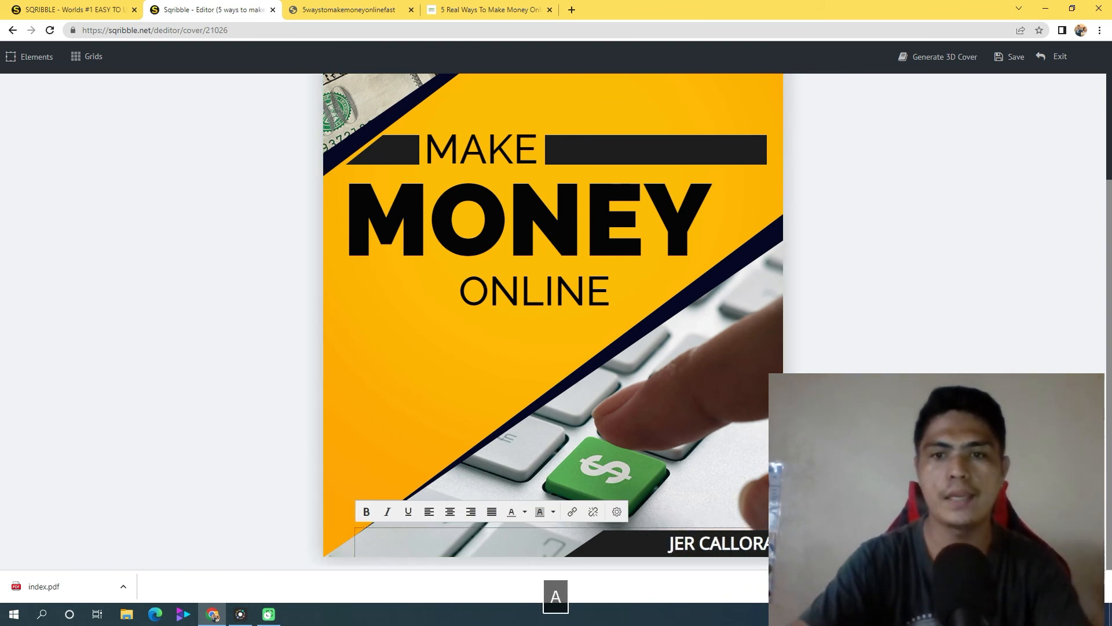
click(382, 124)
Generate the 3D cover with the spiral-bound Book - 8 model and download it
scroll(581, 267, up, 2)
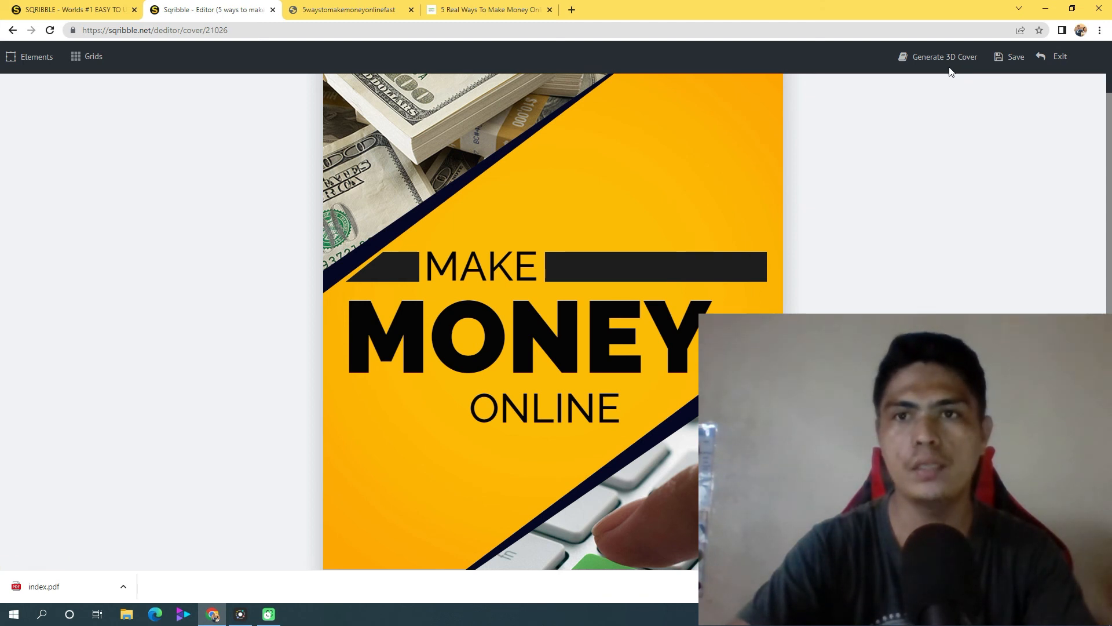
click(88, 58)
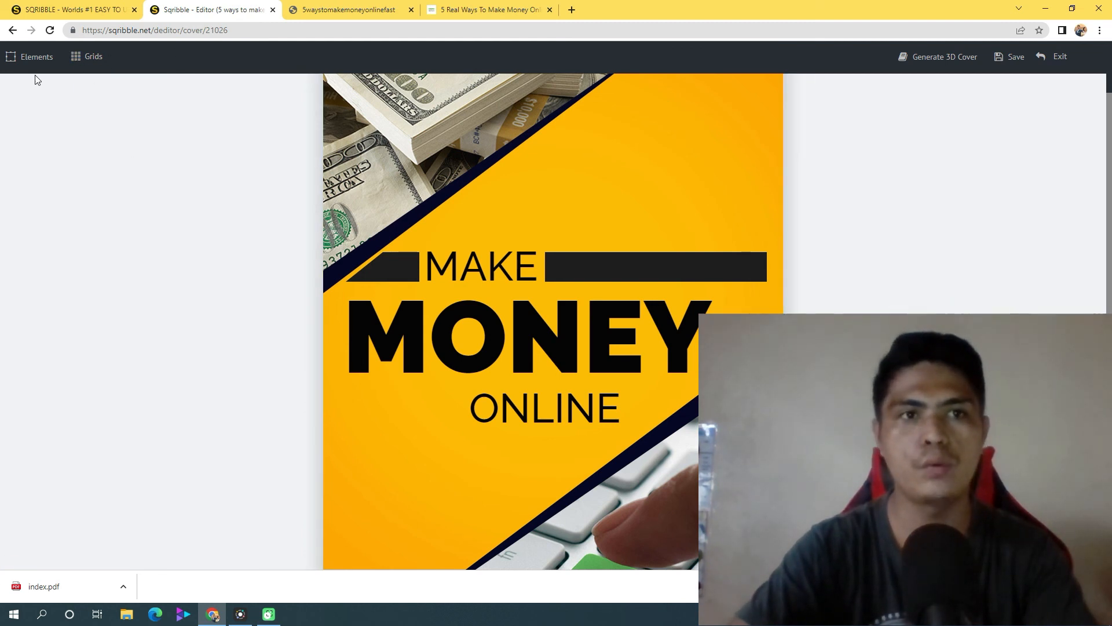
scroll(850, 99, up, 1)
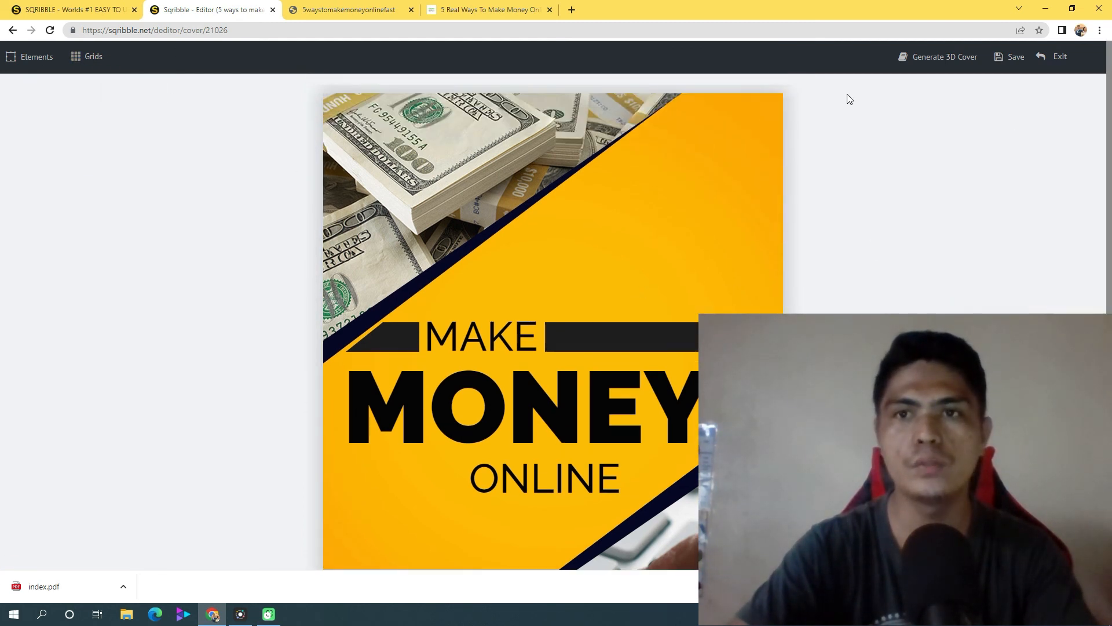
click(946, 55)
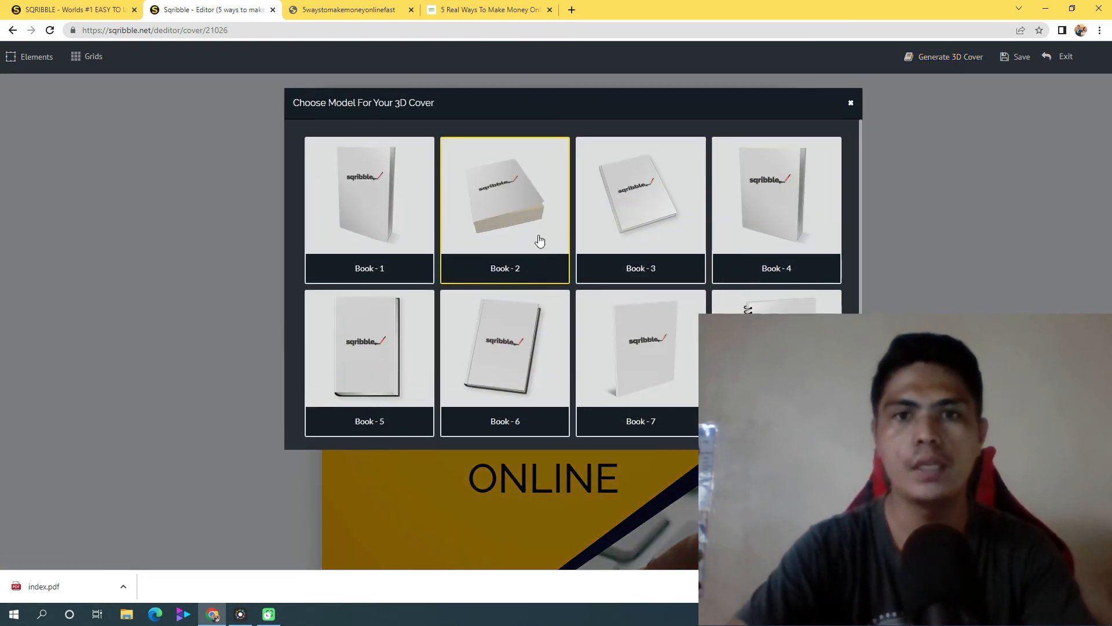
drag(861, 230, 861, 343)
scroll(887, 221, up, 2)
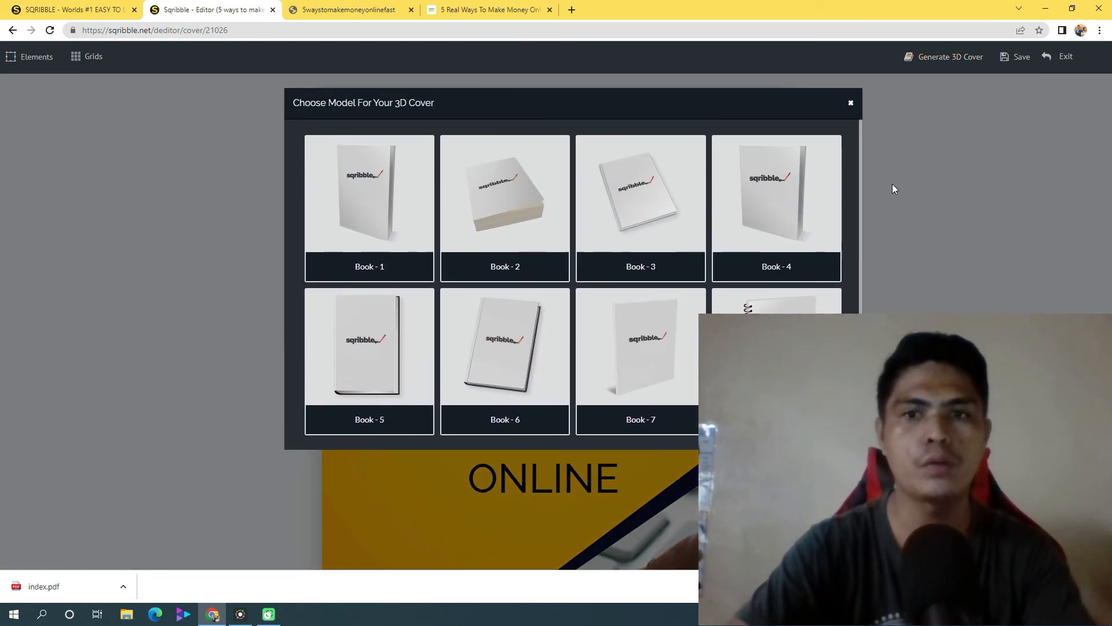
scroll(875, 270, down, 3)
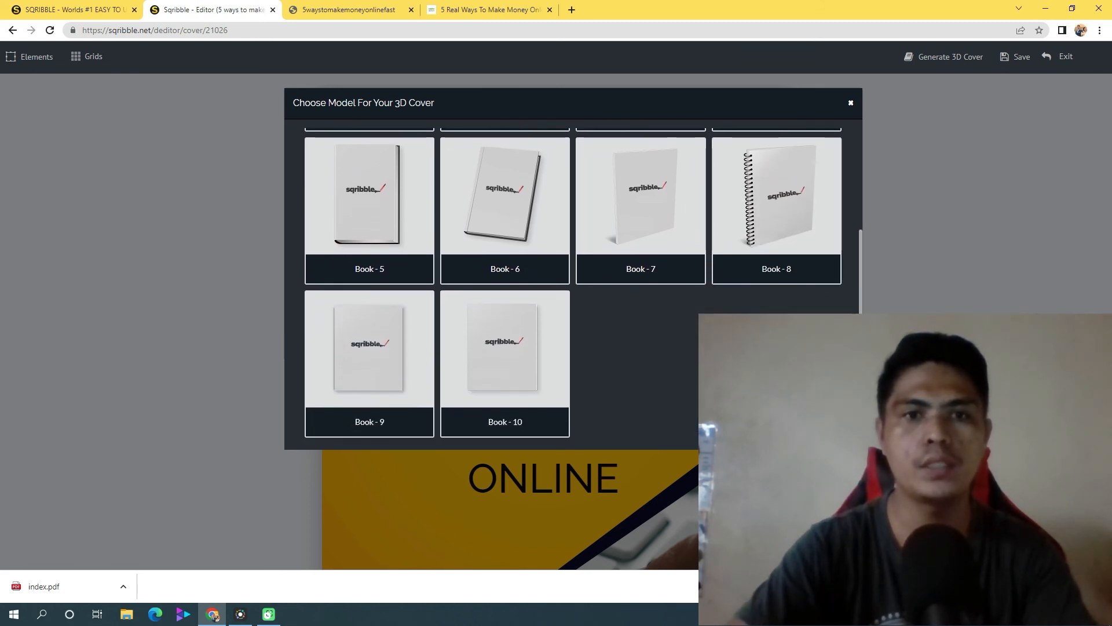
click(770, 202)
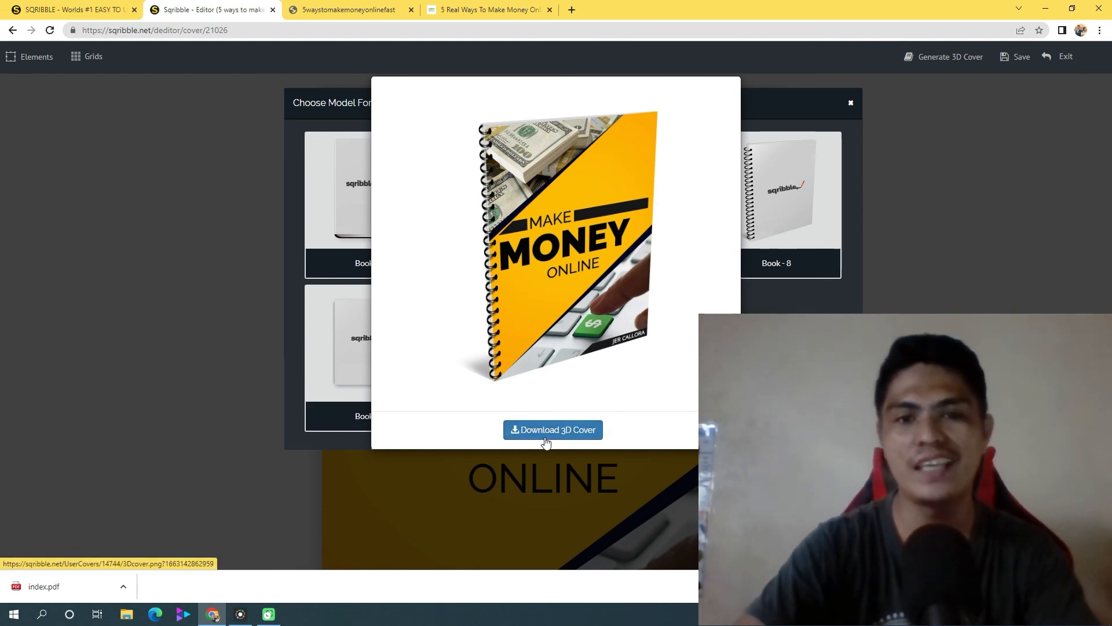
click(570, 431)
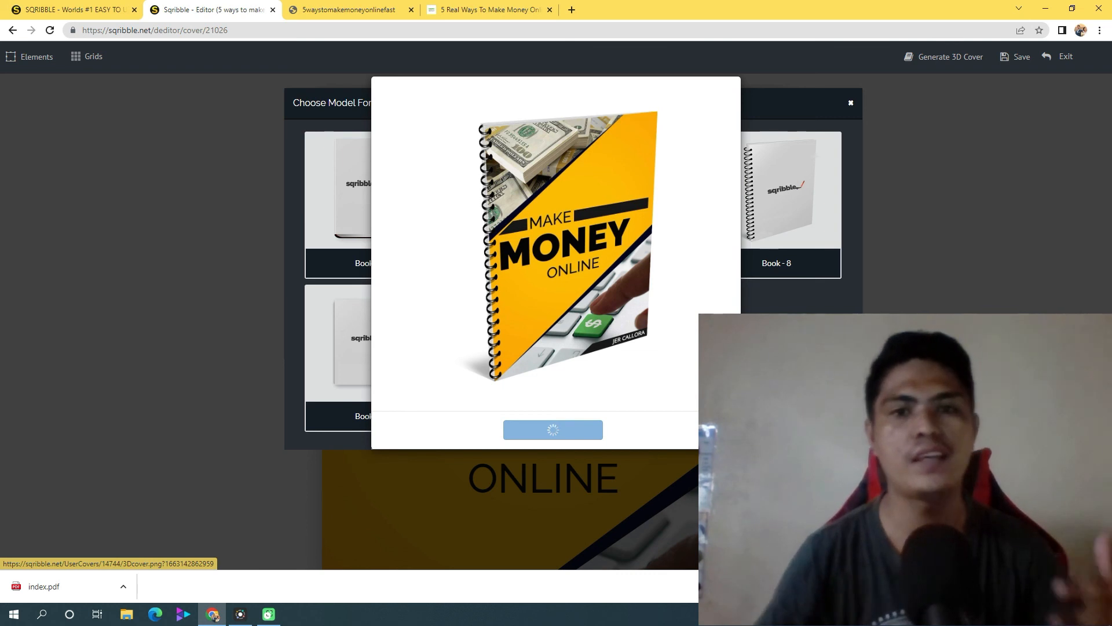